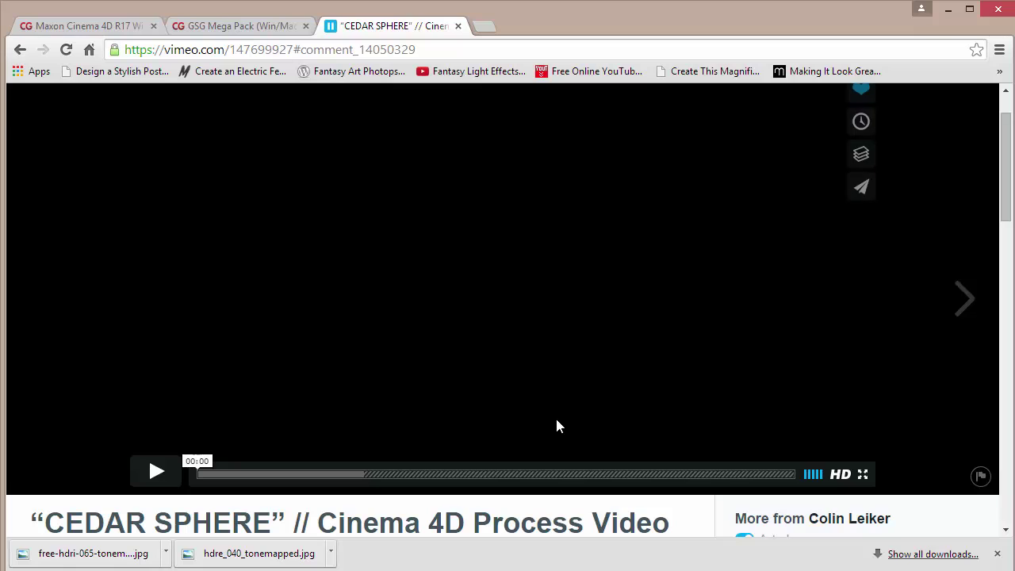
# - Read through the description and comments of the "CEDAR SPHERE" Cinema 4D process video on its Vimeo page
pyautogui.scroll(-2, 541, 416)
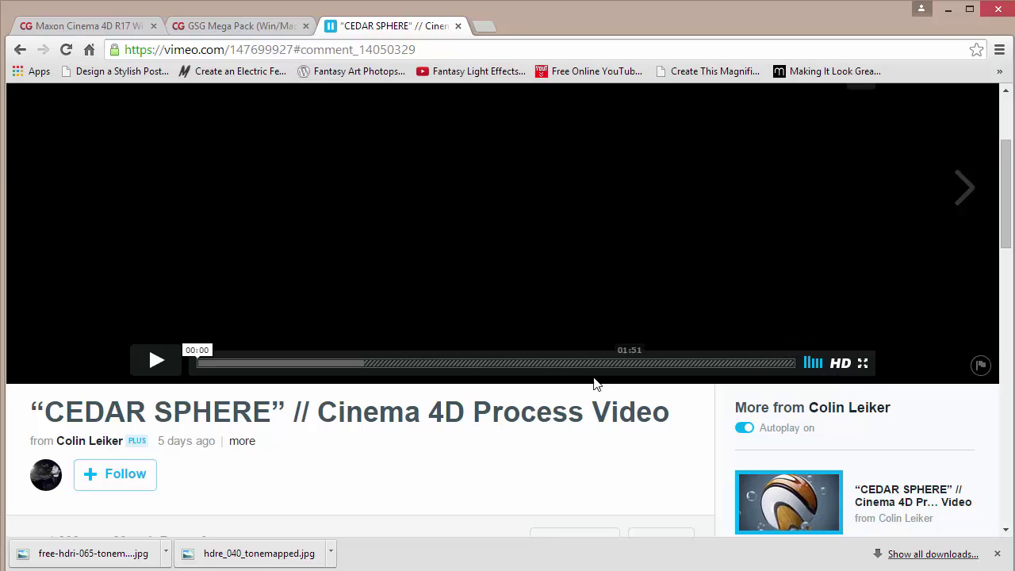
pyautogui.scroll(-4, 578, 437)
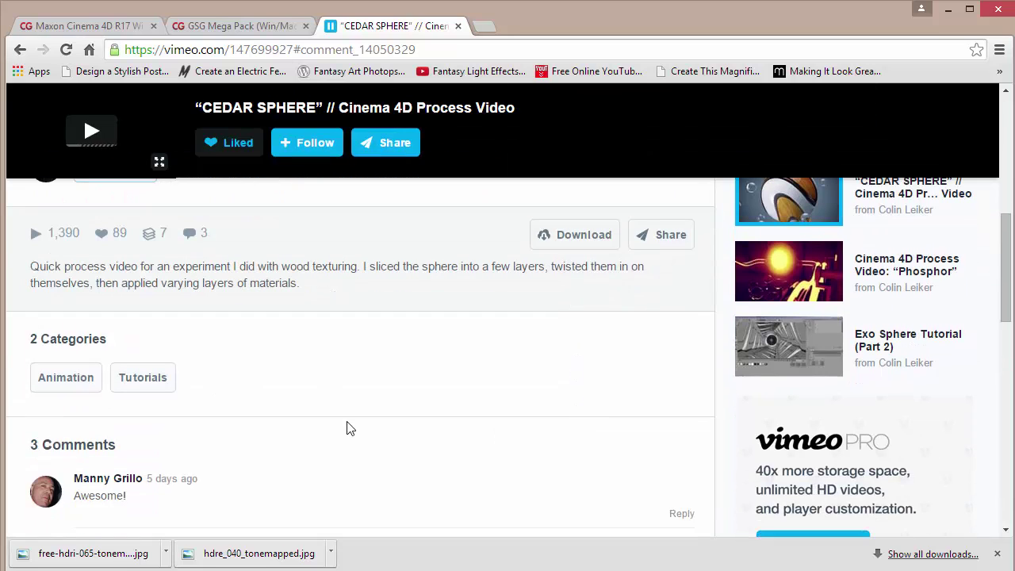
pyautogui.scroll(-3, 347, 426)
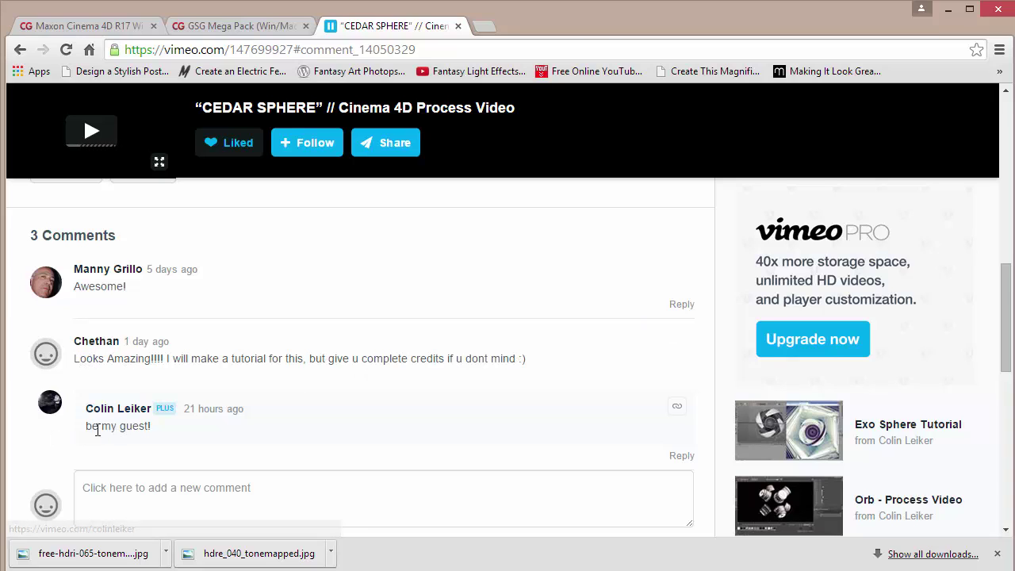
pyautogui.scroll(10, 534, 351)
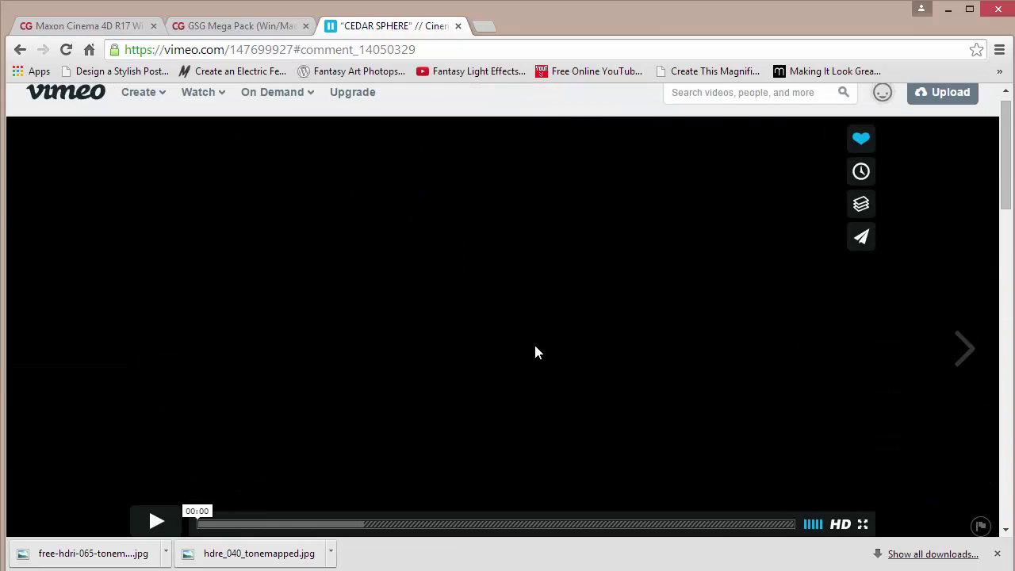
# - Play the "CEDAR SPHERE" video, skip ahead to about 00:47, and pause it at the layered sphere's render preview
pyautogui.click(156, 521)
pyautogui.click(245, 524)
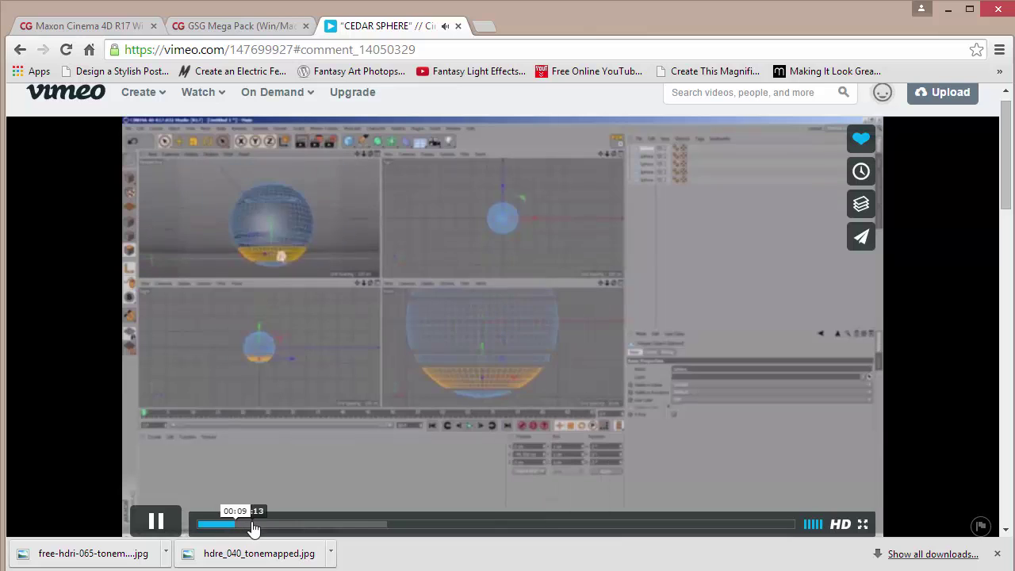
pyautogui.moveTo(266, 524); pyautogui.dragTo(321, 524)
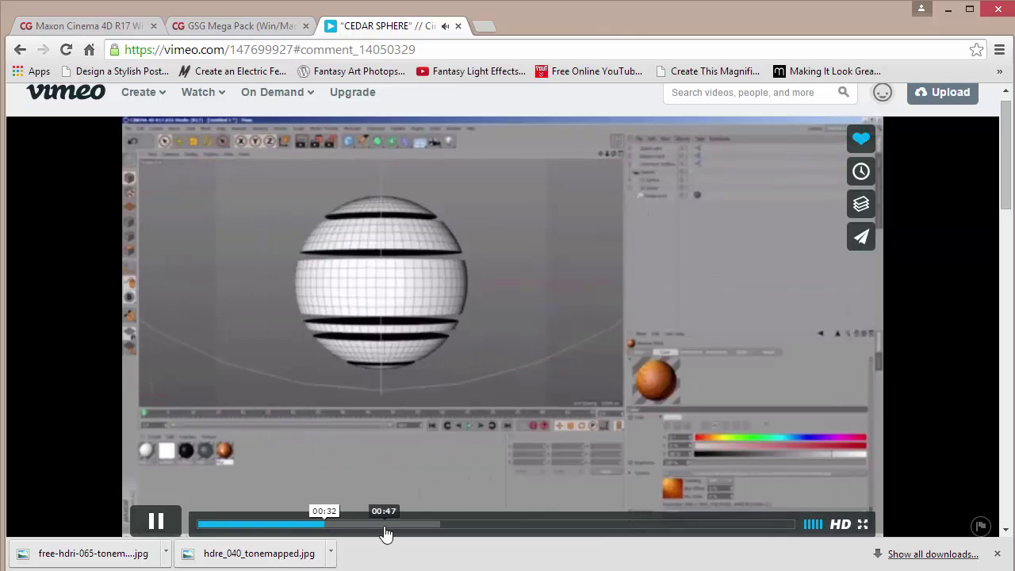
pyautogui.click(385, 525)
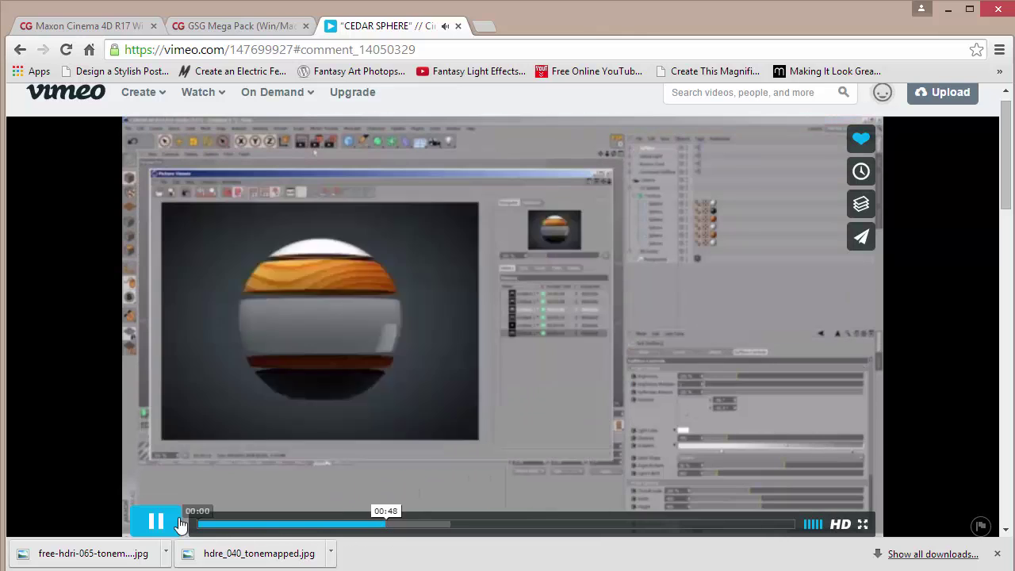
pyautogui.click(379, 402)
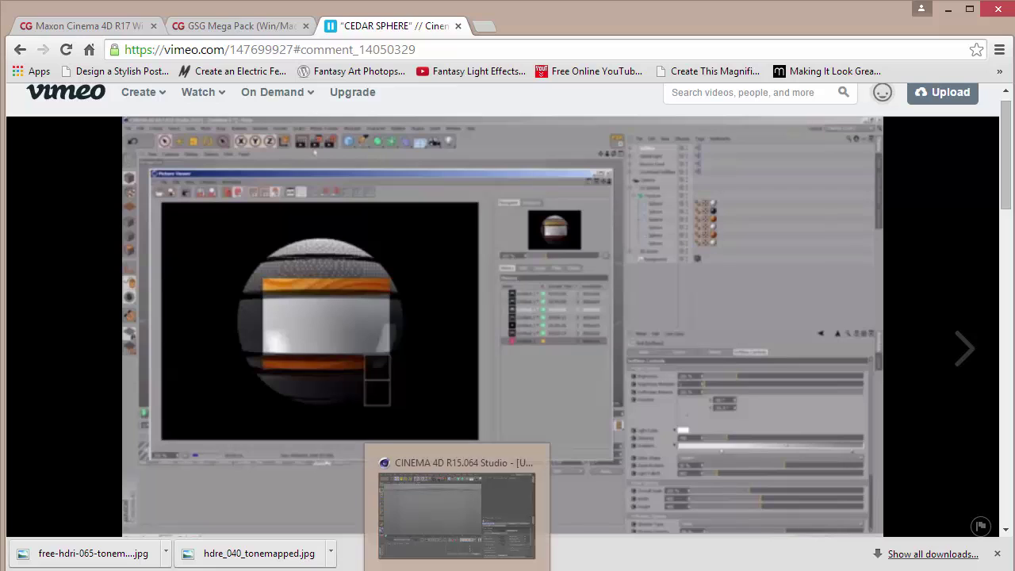
# - Switch to CINEMA 4D and set the render output size to 1280 x 720 pixels
pyautogui.click(481, 546)
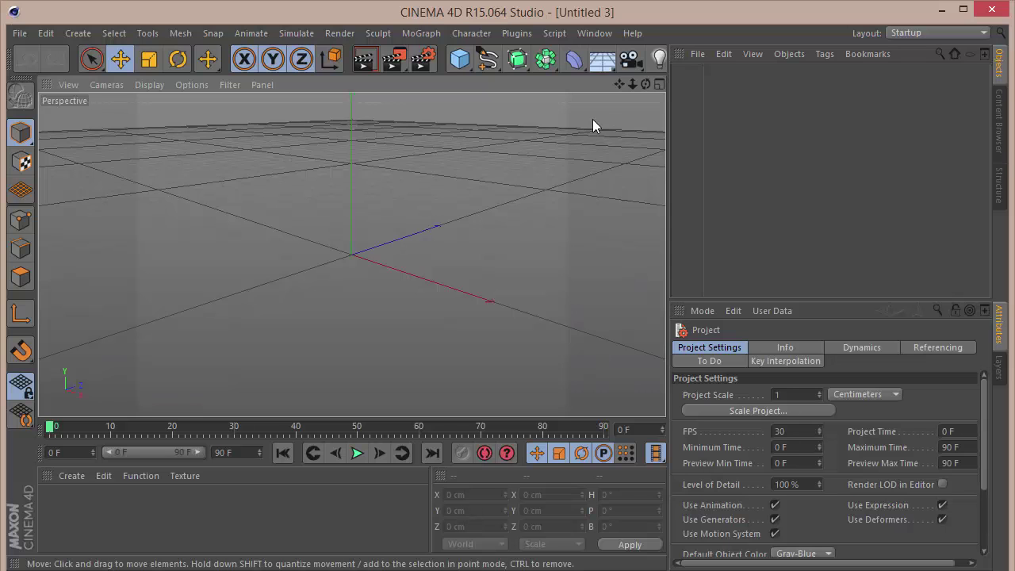
pyautogui.click(424, 58)
pyautogui.click(128, 68)
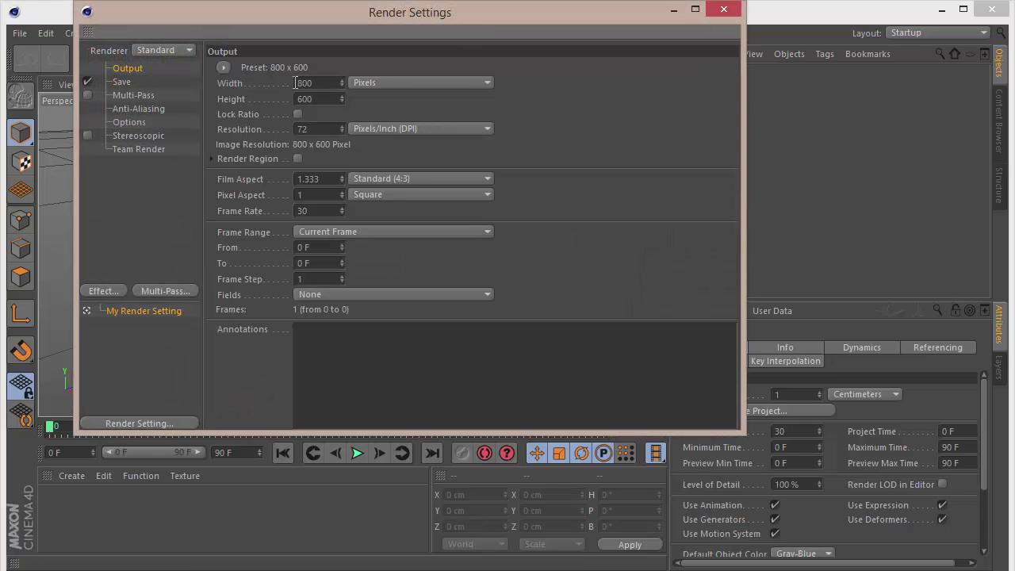
pyautogui.doubleClick(330, 83)
pyautogui.write('1280')
pyautogui.press('Tab')
pyautogui.write('720')
pyautogui.press('Return')
pyautogui.click(723, 9)
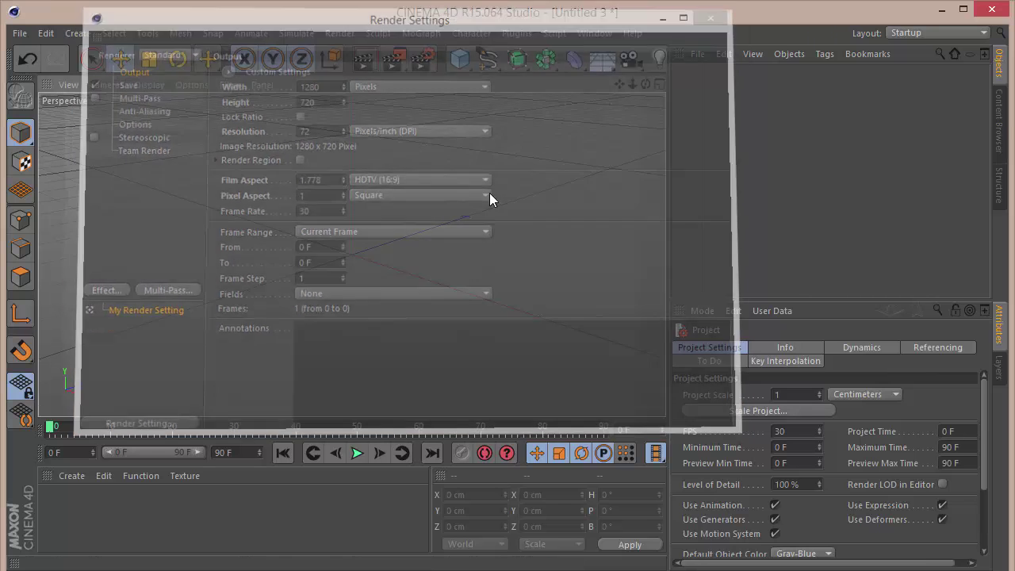
# - Add a sphere primitive at the origin and display it shaded with its segment lines
pyautogui.click(460, 60)
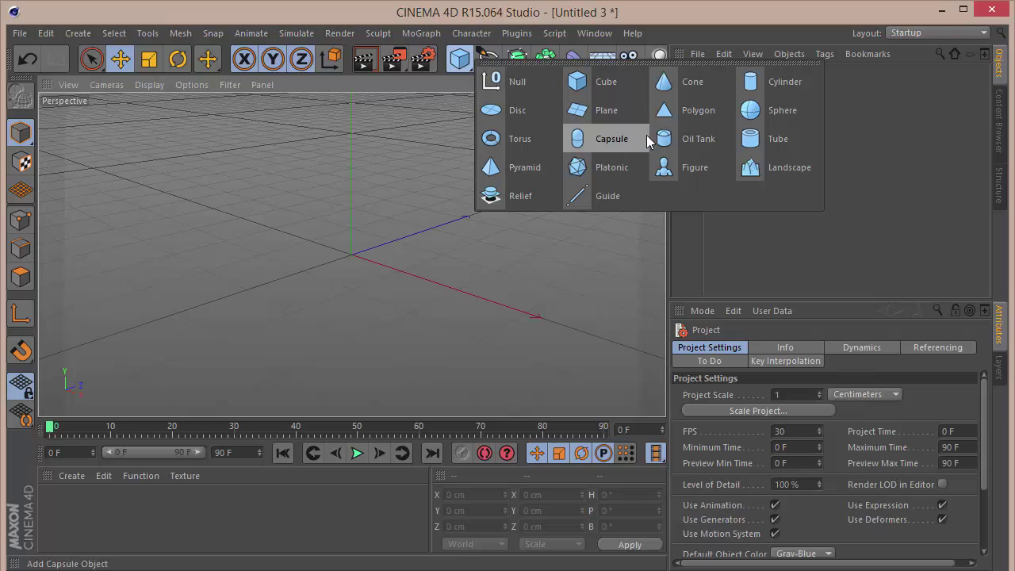
pyautogui.click(764, 111)
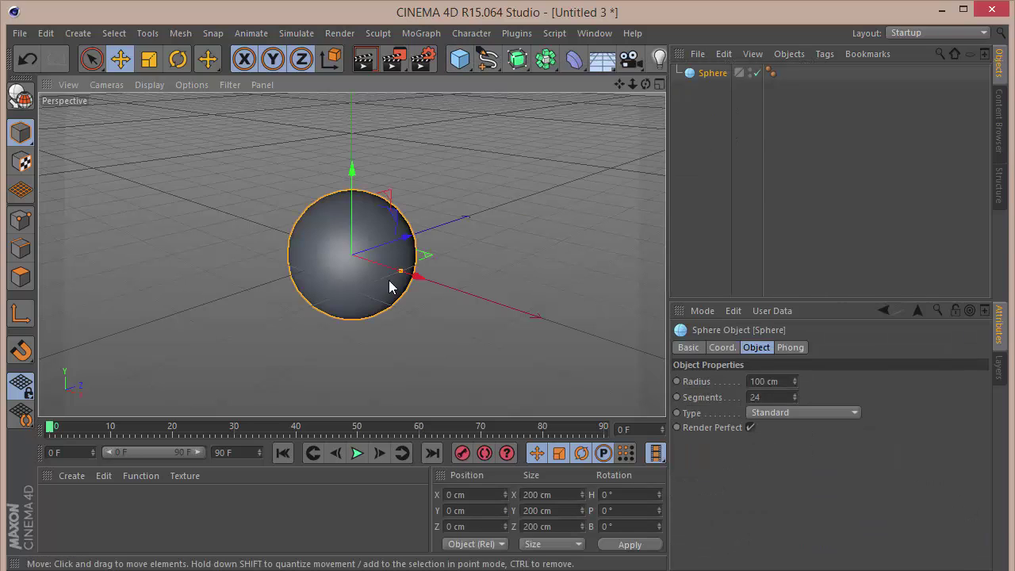
pyautogui.click(147, 84)
pyautogui.click(157, 119)
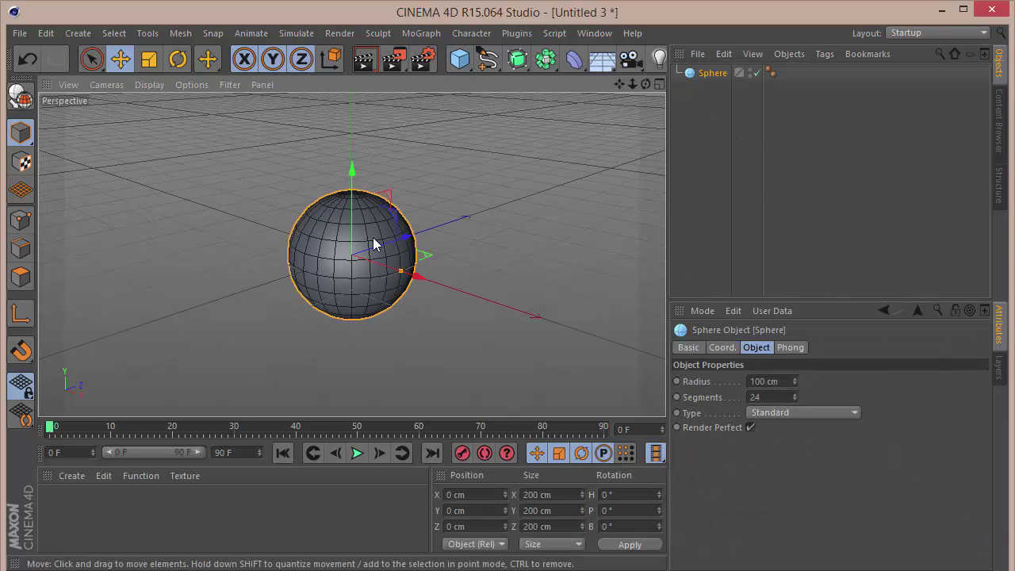
pyautogui.moveTo(634, 84); pyautogui.dragTo(632, 84)
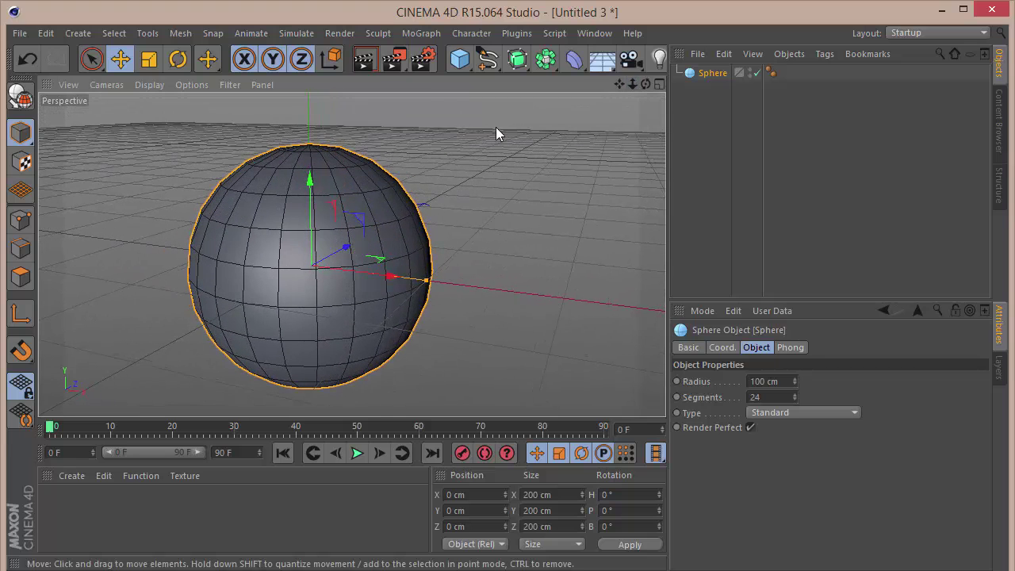
# - Show the sphere in the front view and set its segments to 61
pyautogui.press('F3')
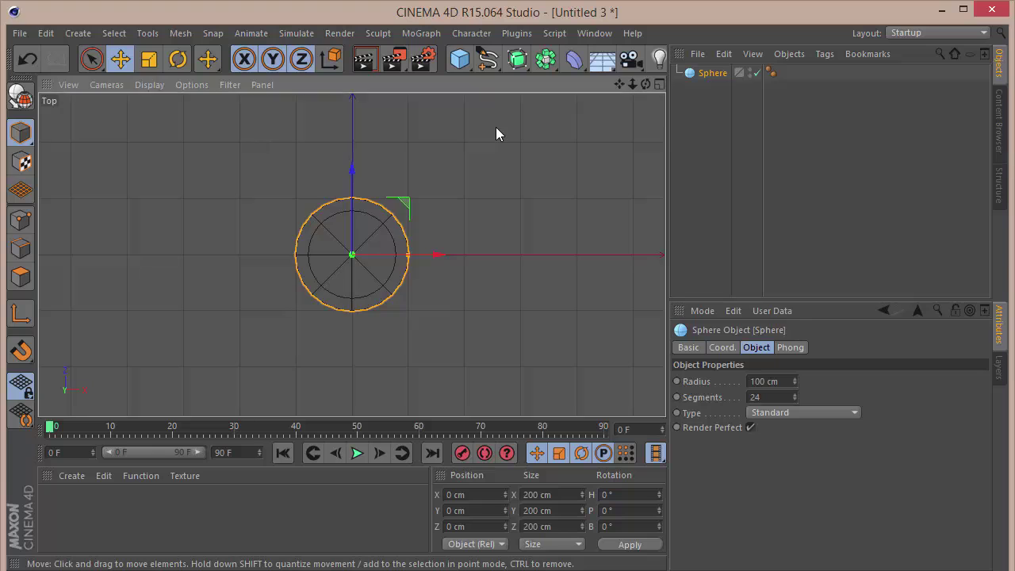
pyautogui.press('F4')
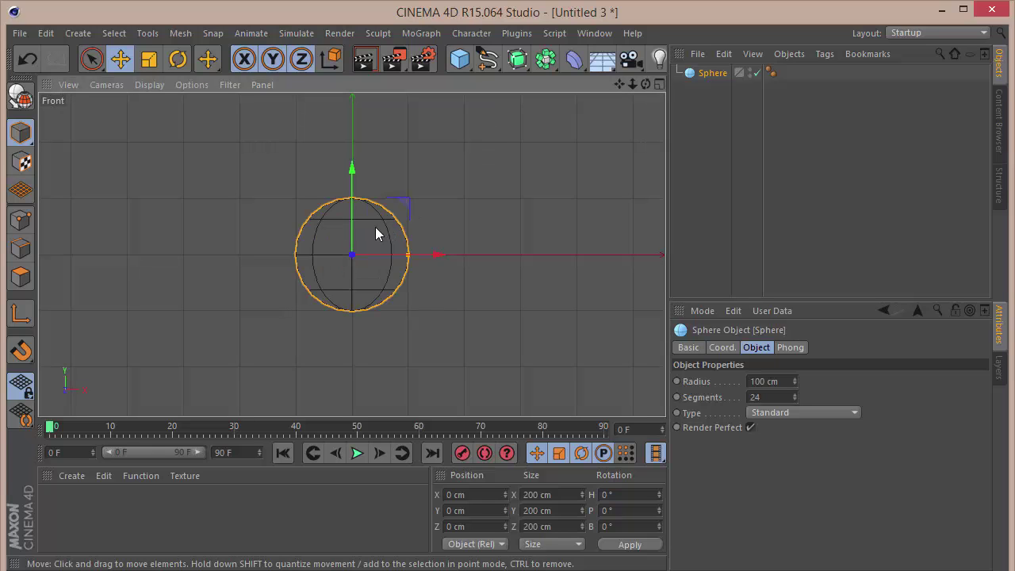
pyautogui.scroll(5, 337, 249)
pyautogui.scroll(-2, 337, 250)
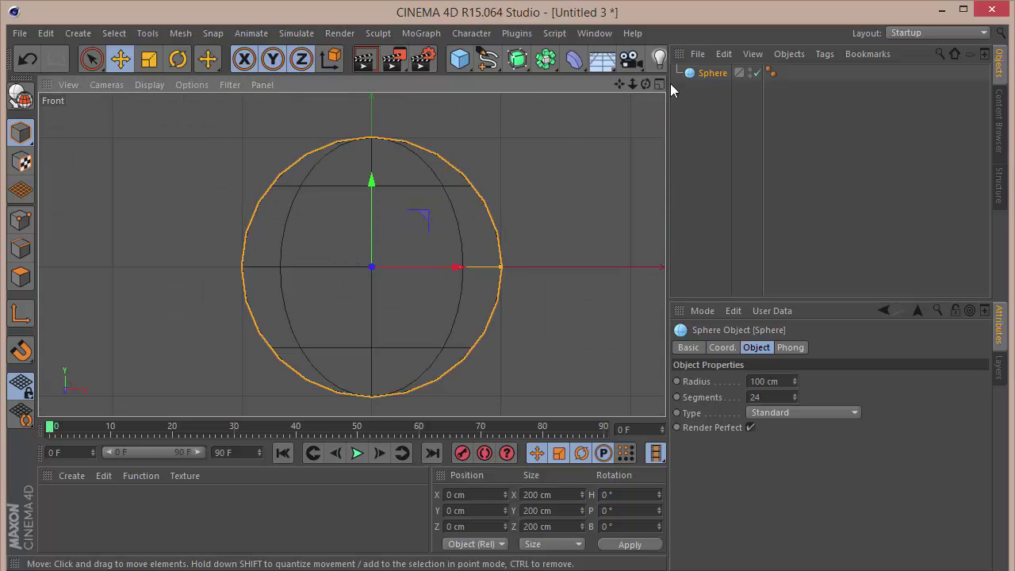
pyautogui.moveTo(617, 81); pyautogui.dragTo(615, 68)
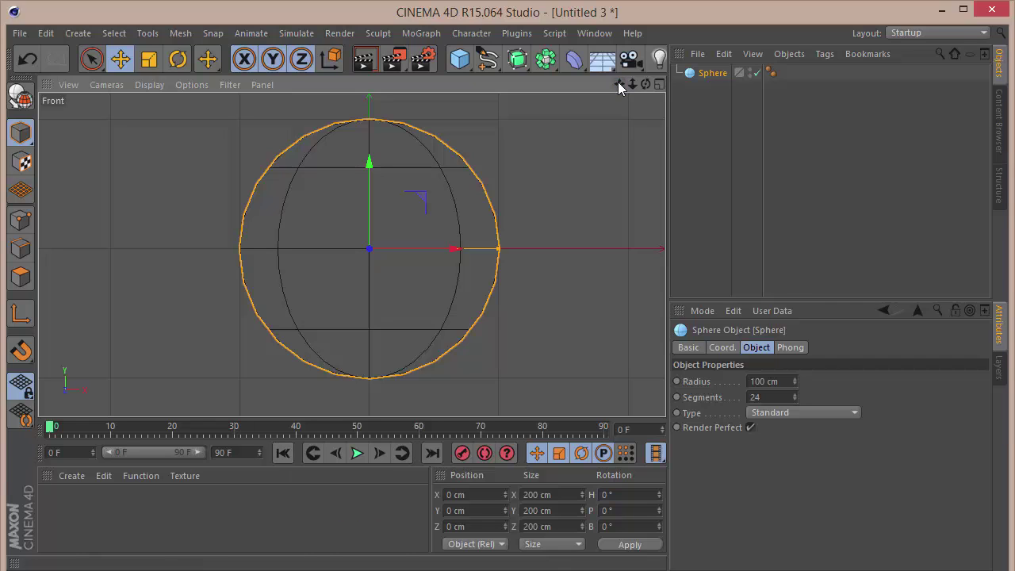
pyautogui.moveTo(793, 394); pyautogui.dragTo(596, 415)
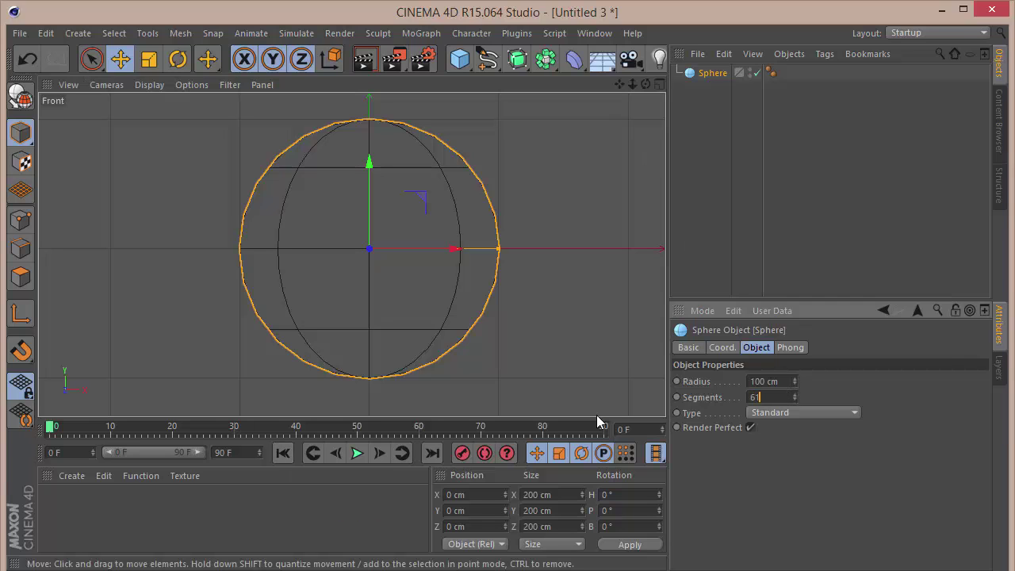
pyautogui.click(537, 171)
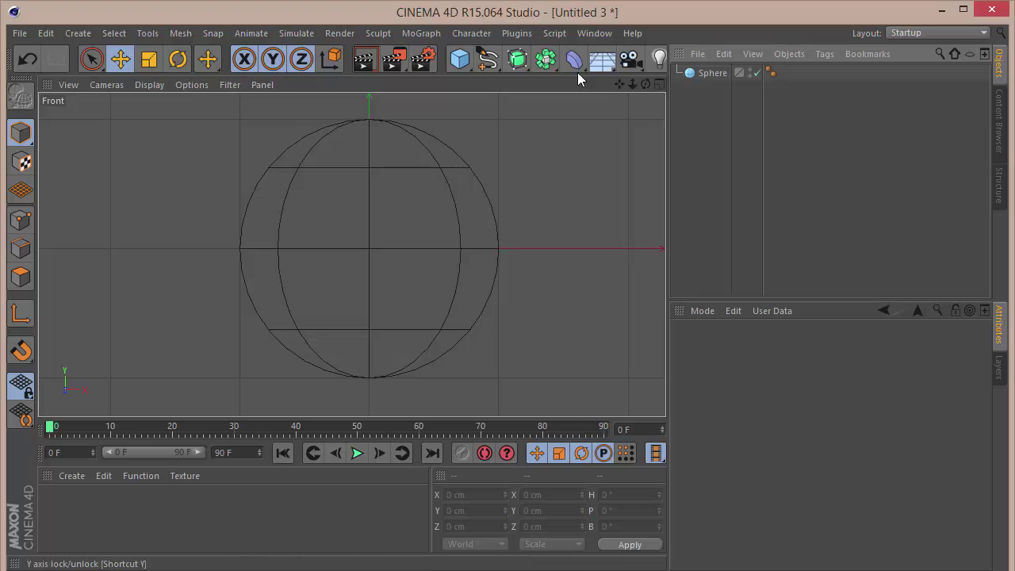
# - Convert the sphere to an editable polygon object and activate polygon mode
pyautogui.click(698, 73)
pyautogui.click(20, 96)
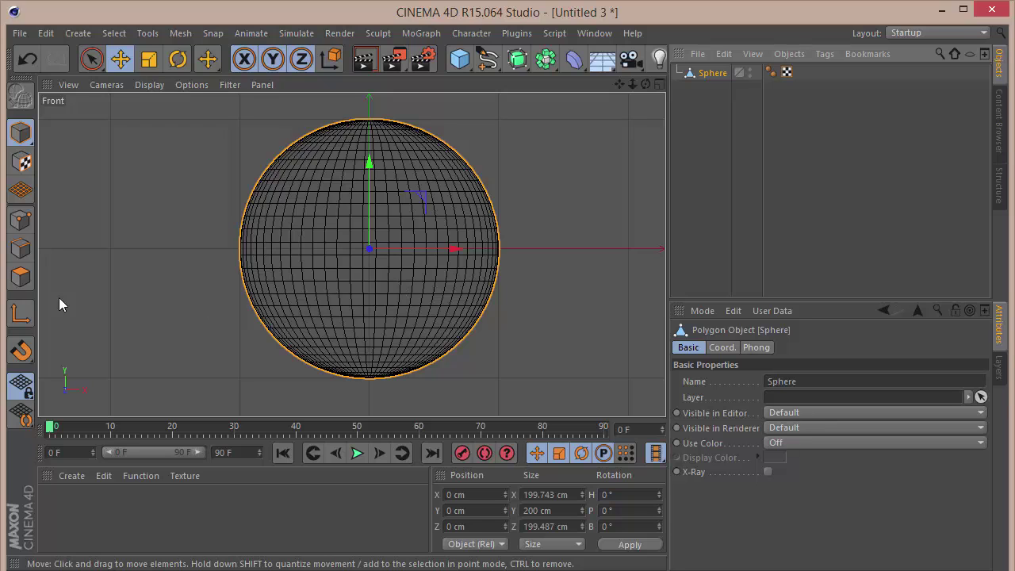
pyautogui.click(27, 279)
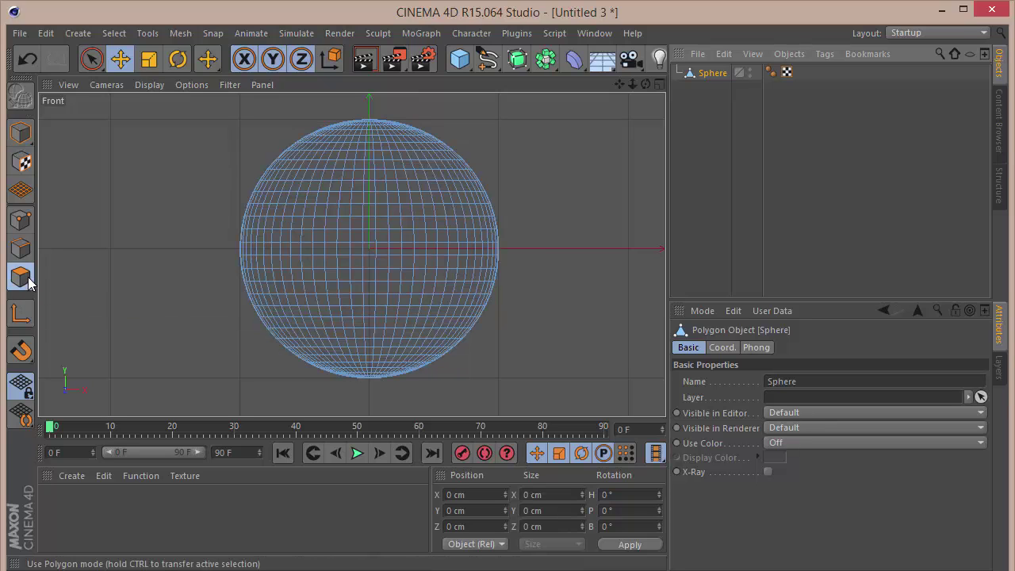
# - Delete five separate horizontal polygon loops from the sphere using Loop Selection, two above the equator and three below it
pyautogui.click(271, 134)
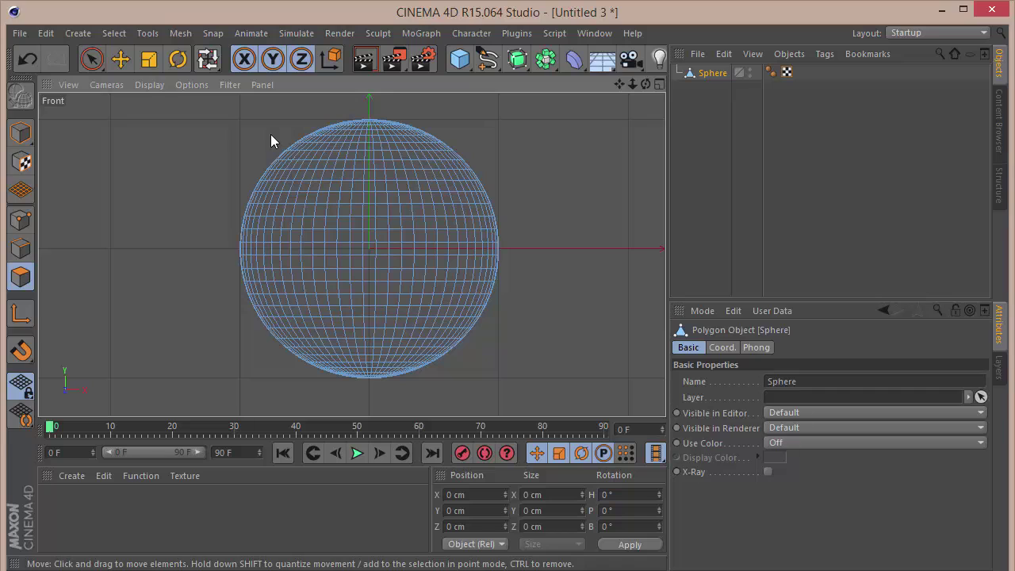
pyautogui.press('u')
pyautogui.press('l')
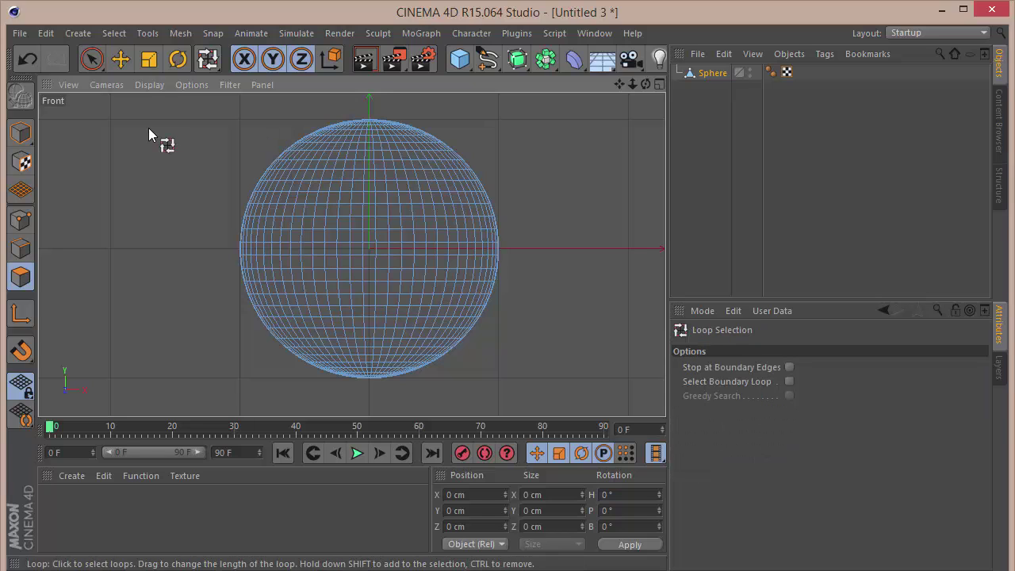
pyautogui.press('u')
pyautogui.press('u')
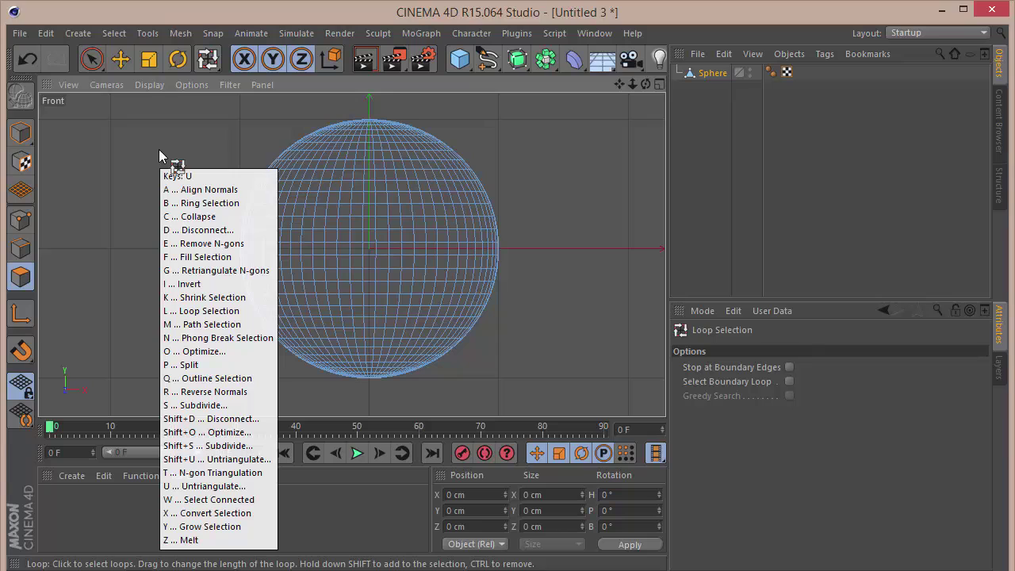
pyautogui.press('Escape')
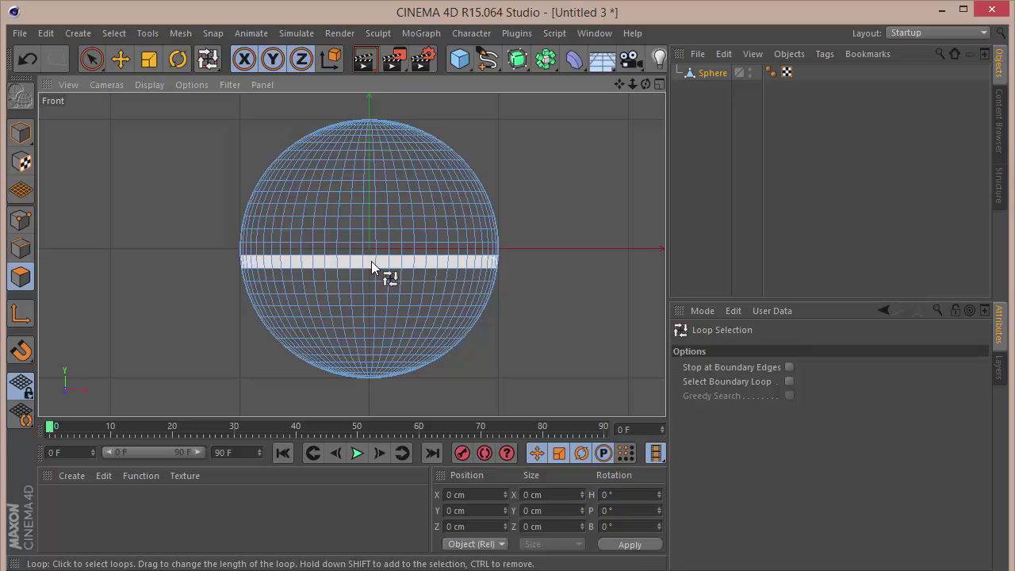
pyautogui.click(414, 210)
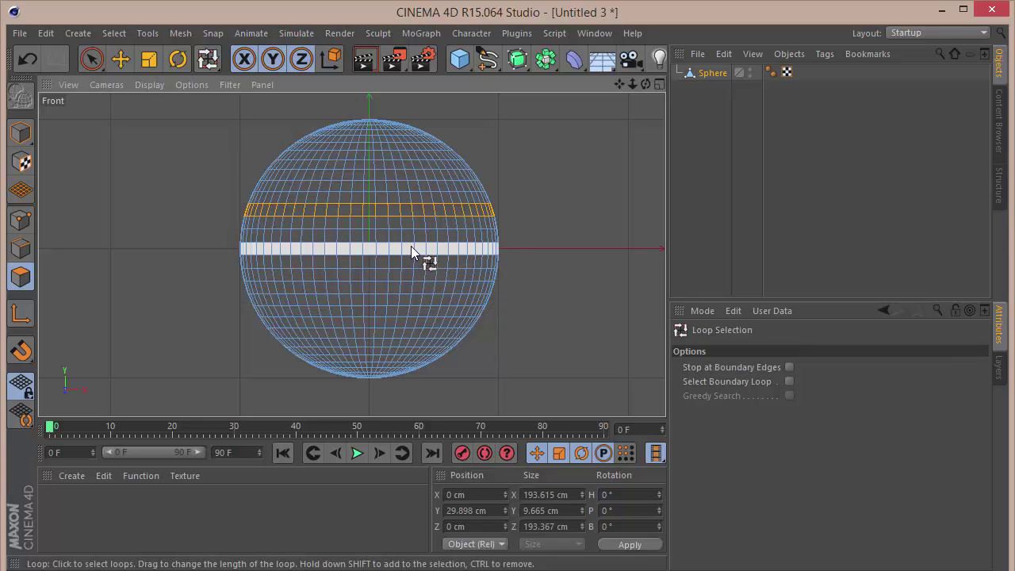
pyautogui.keyDown('shift'); pyautogui.click(423, 162); pyautogui.keyUp('shift')
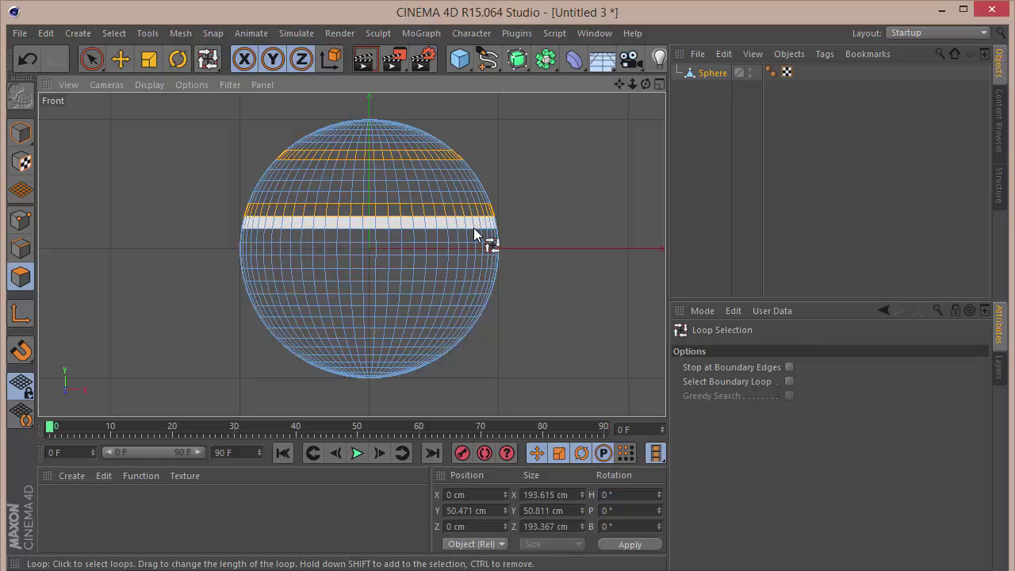
pyautogui.keyDown('shift'); pyautogui.click(465, 299); pyautogui.keyUp('shift')
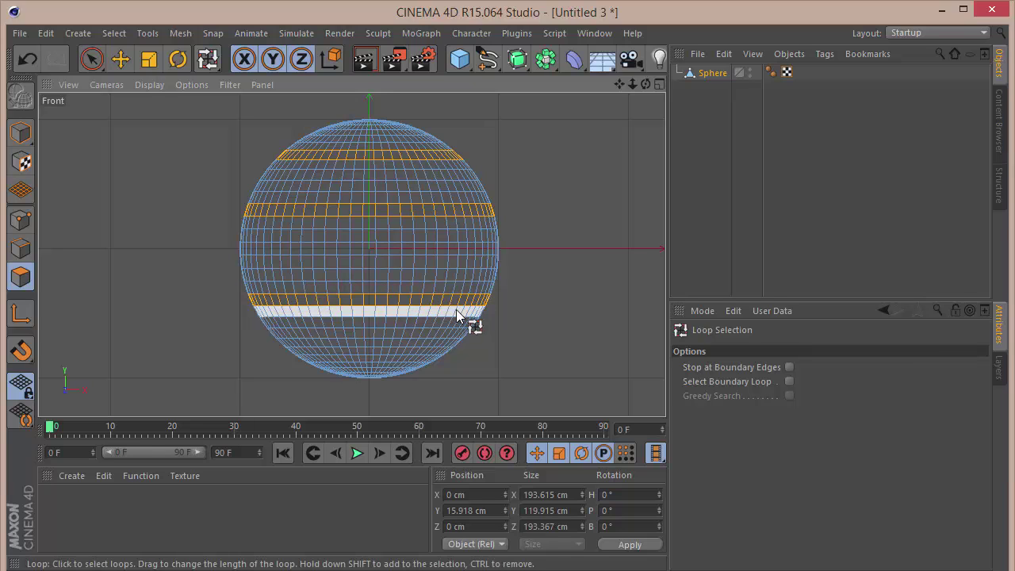
pyautogui.keyDown('shift'); pyautogui.click(454, 325); pyautogui.keyUp('shift')
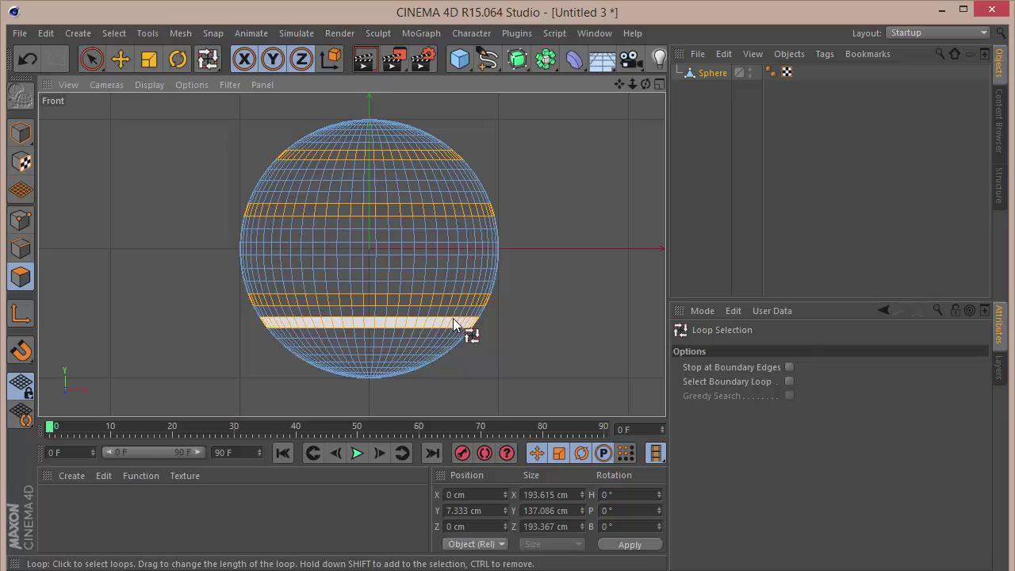
pyautogui.keyDown('shift'); pyautogui.click(429, 361); pyautogui.keyUp('shift')
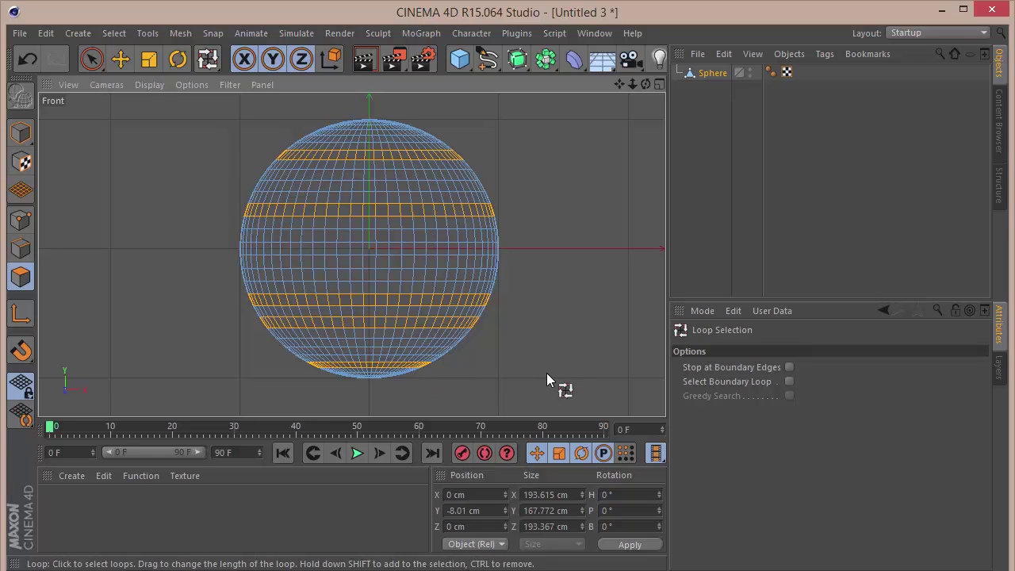
pyautogui.press('Delete')
# - Examine the sliced sphere from different angles in the perspective view, with Live Selection active
pyautogui.press('F1')
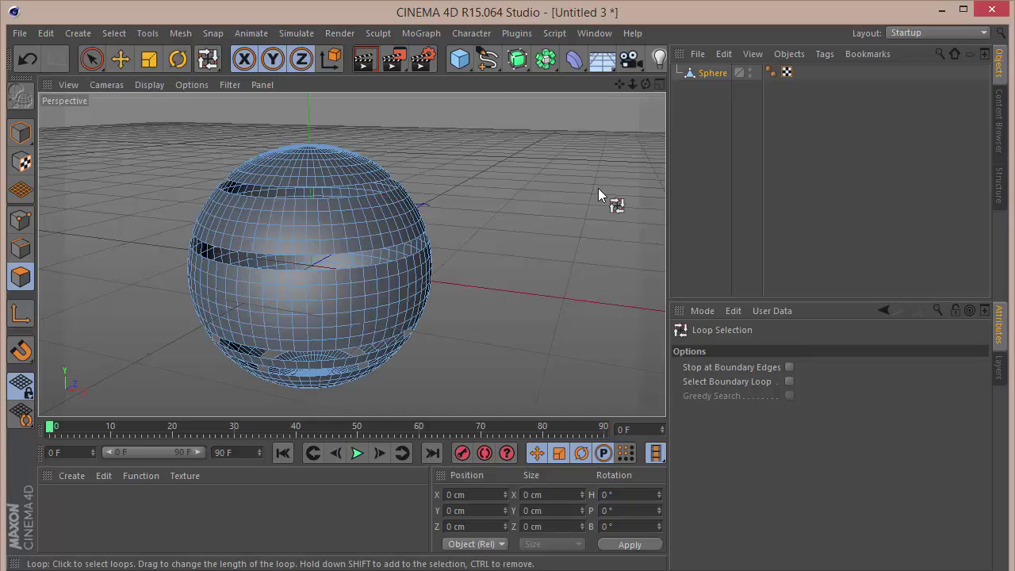
pyautogui.moveTo(645, 84)
pyautogui.mouseDown()
pyautogui.moveTo(729, 88)
pyautogui.moveTo(634, 81)
pyautogui.mouseUp()
pyautogui.click(91, 59)
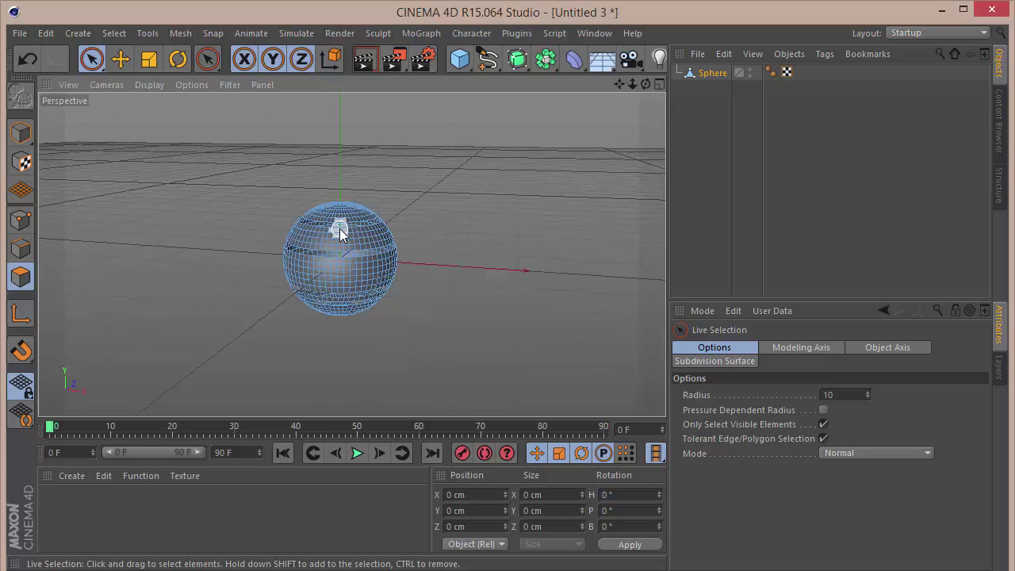
pyautogui.moveTo(646, 83); pyautogui.dragTo(403, 169)
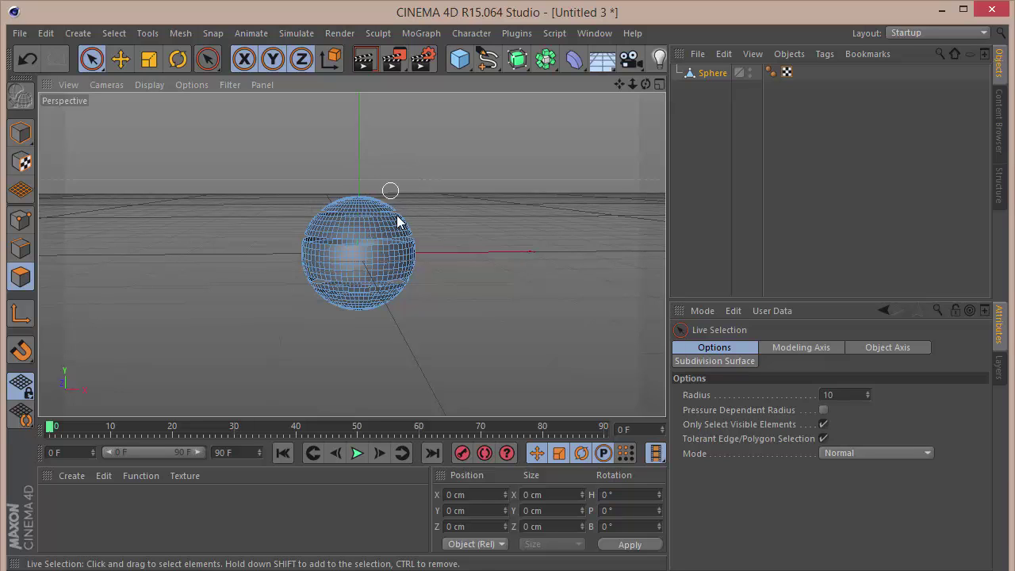
pyautogui.scroll(4, 354, 224)
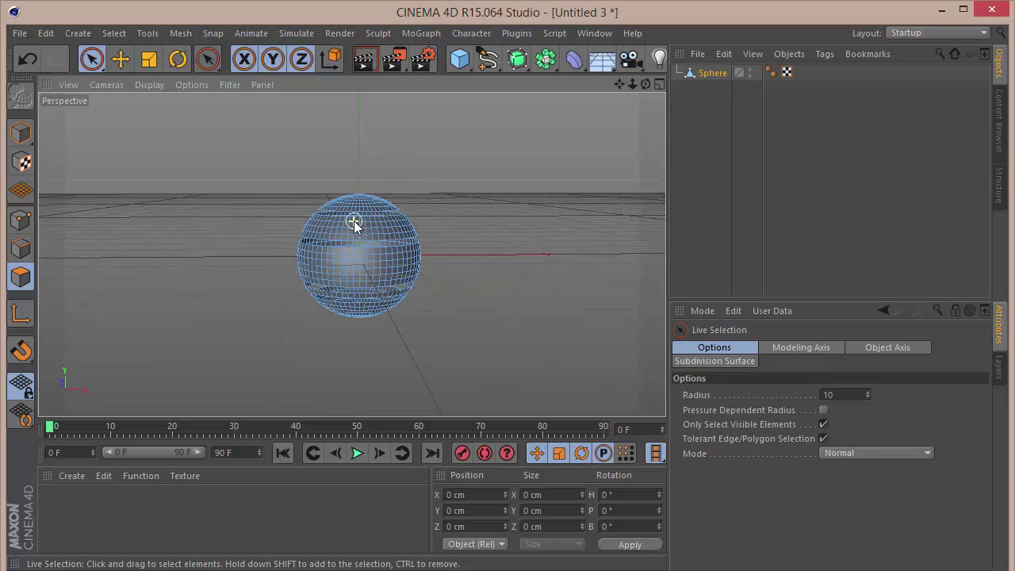
pyautogui.moveTo(646, 83); pyautogui.dragTo(507, 141)
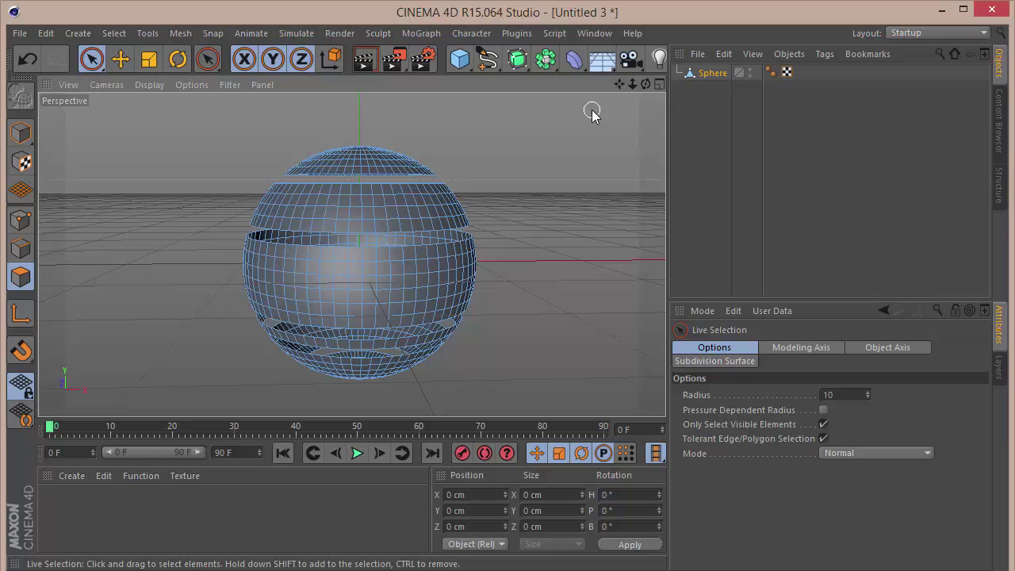
pyautogui.click(574, 59)
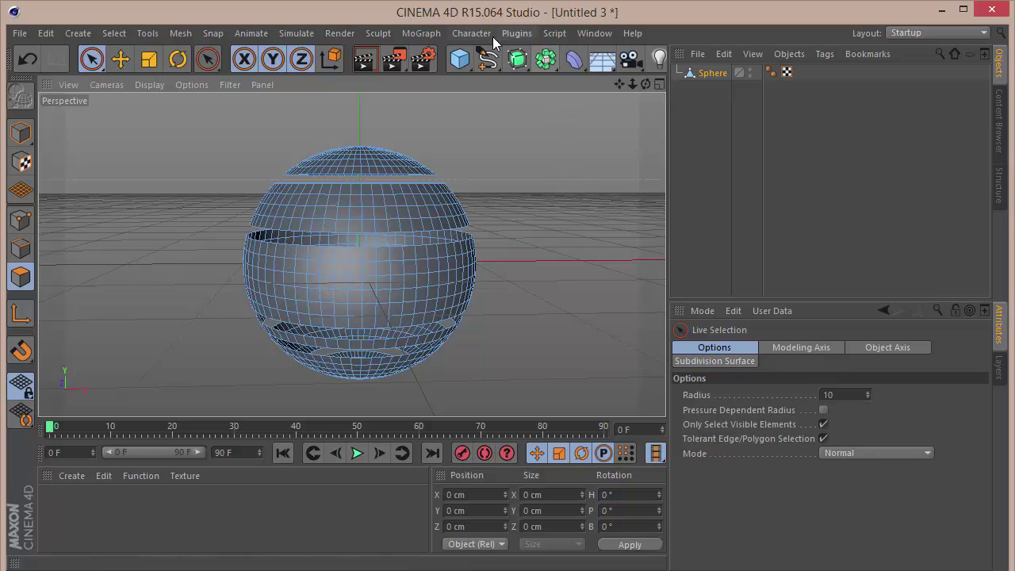
pyautogui.moveTo(573, 59); pyautogui.dragTo(582, 181)
pyautogui.click(444, 194)
pyautogui.rightClick(536, 171)
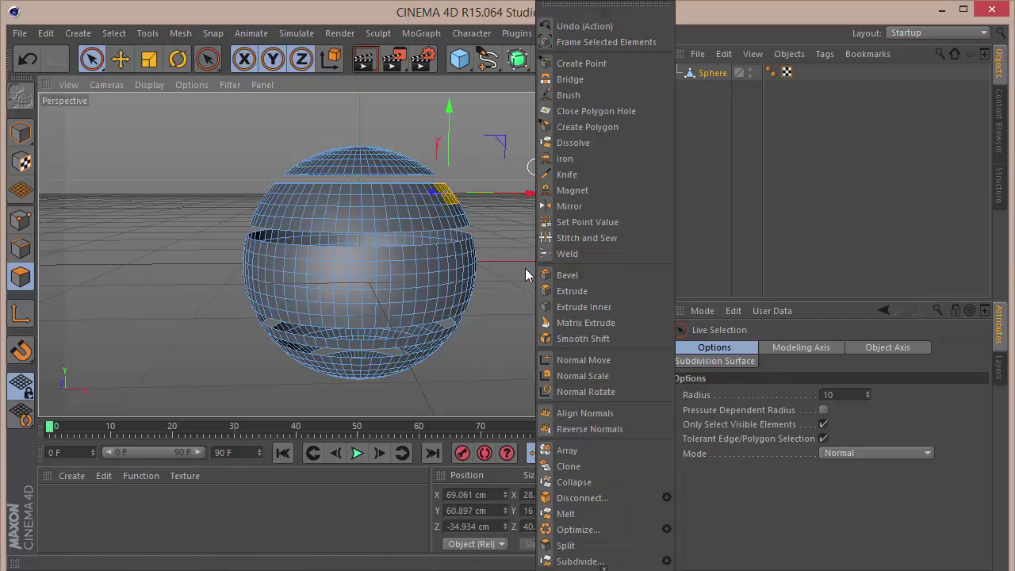
pyautogui.press('Escape')
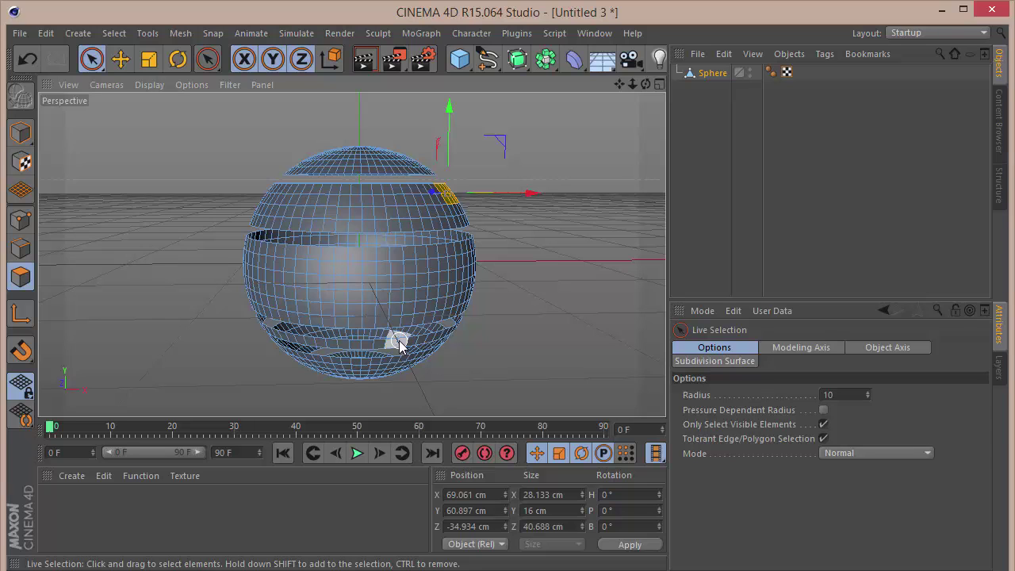
# - Switch to point mode, select all points of the sliced sphere and run Optimize on them
pyautogui.moveTo(646, 84); pyautogui.dragTo(283, 142)
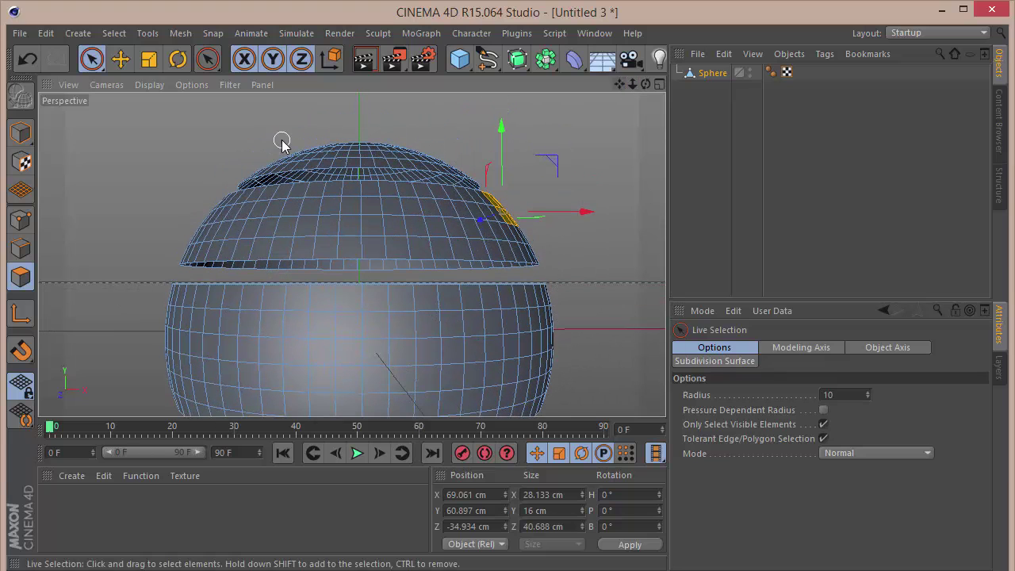
pyautogui.click(21, 220)
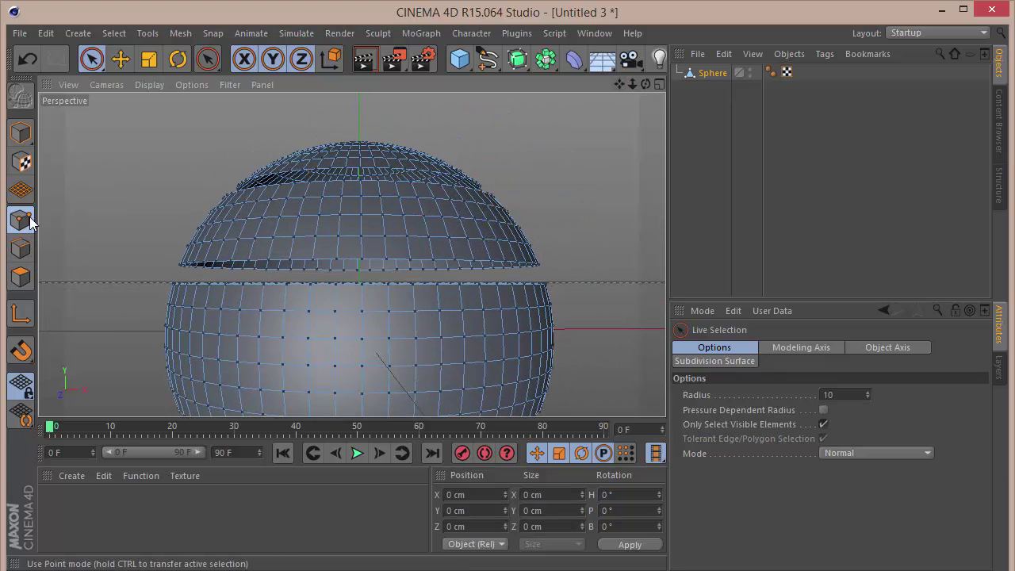
pyautogui.hotkey('ctrl', 'a')
pyautogui.rightClick(479, 131)
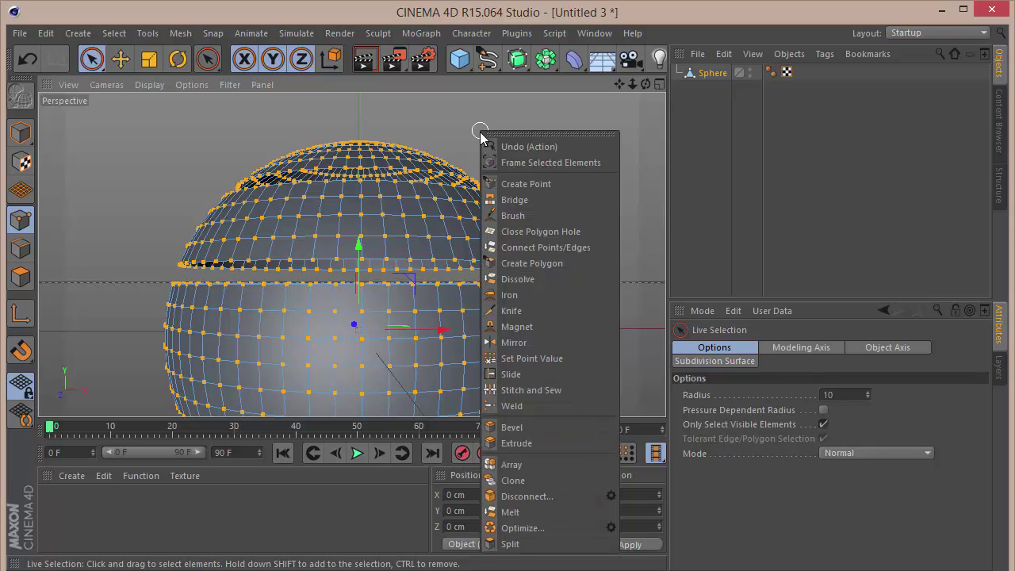
pyautogui.click(563, 524)
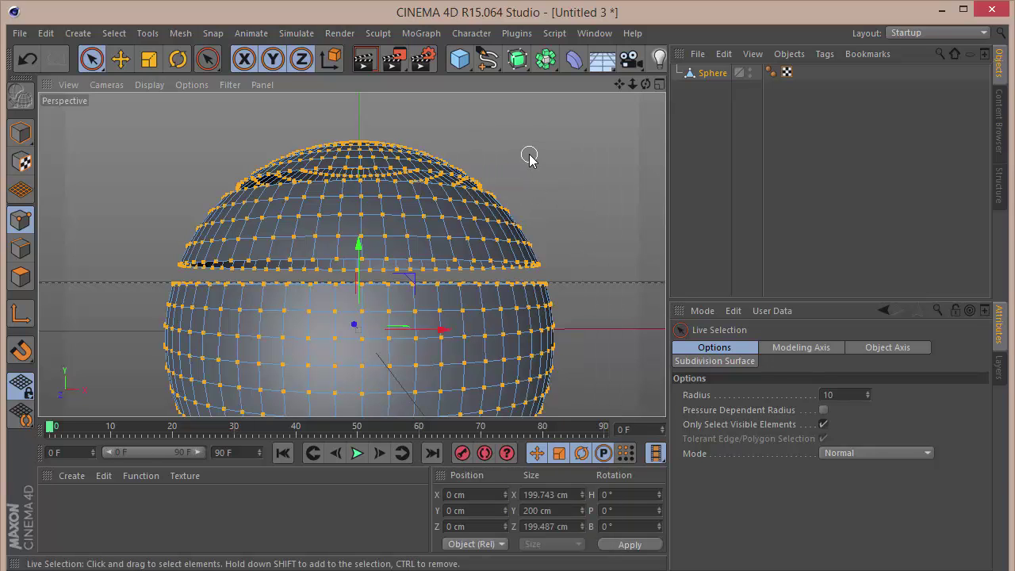
# - Cap the open slice faces above and below the two upper gaps of the sphere with Close Polygon Hole
pyautogui.rightClick(473, 136)
pyautogui.press('Escape')
pyautogui.rightClick(571, 156)
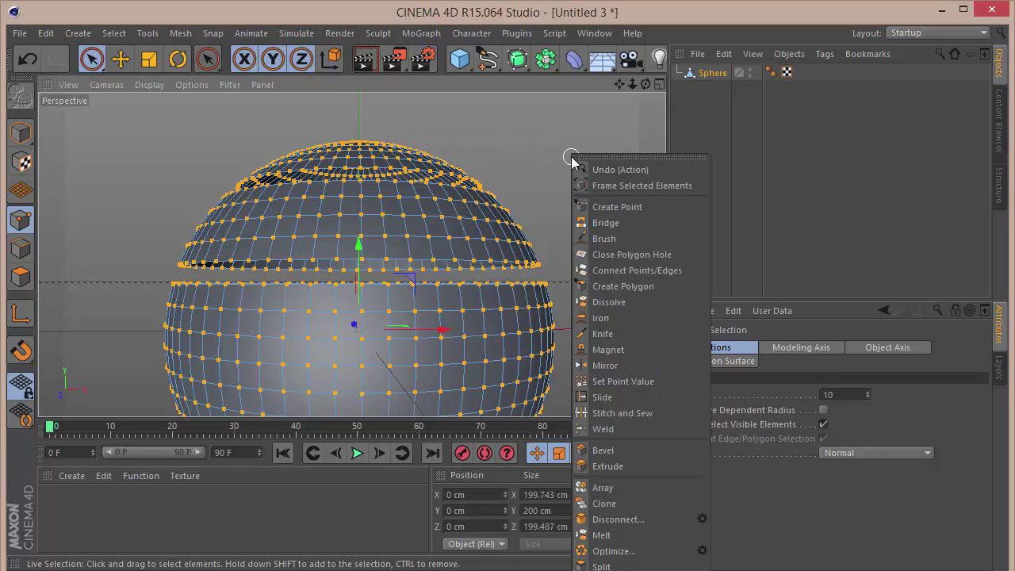
pyautogui.click(615, 252)
pyautogui.click(442, 176)
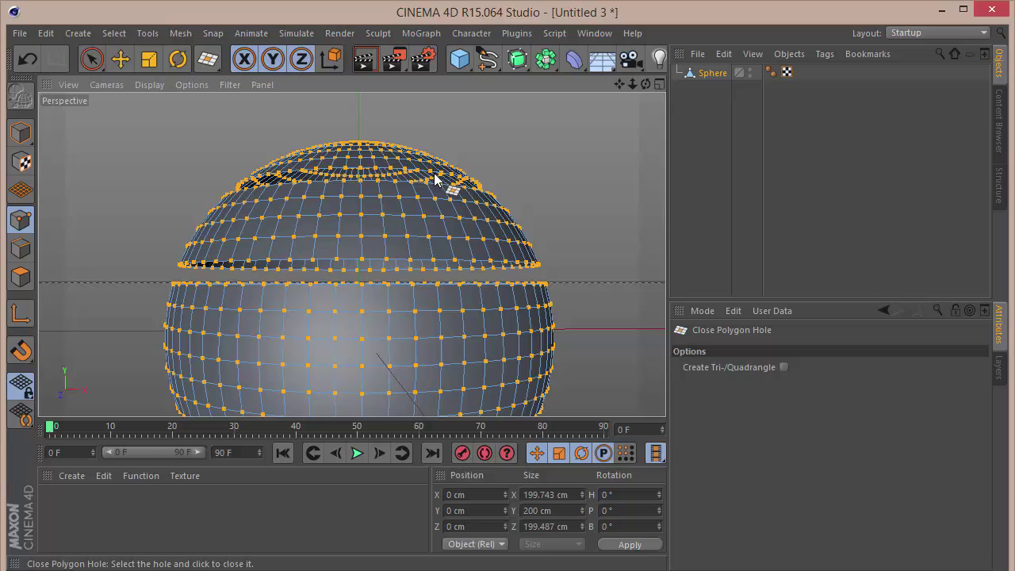
pyautogui.click(436, 176)
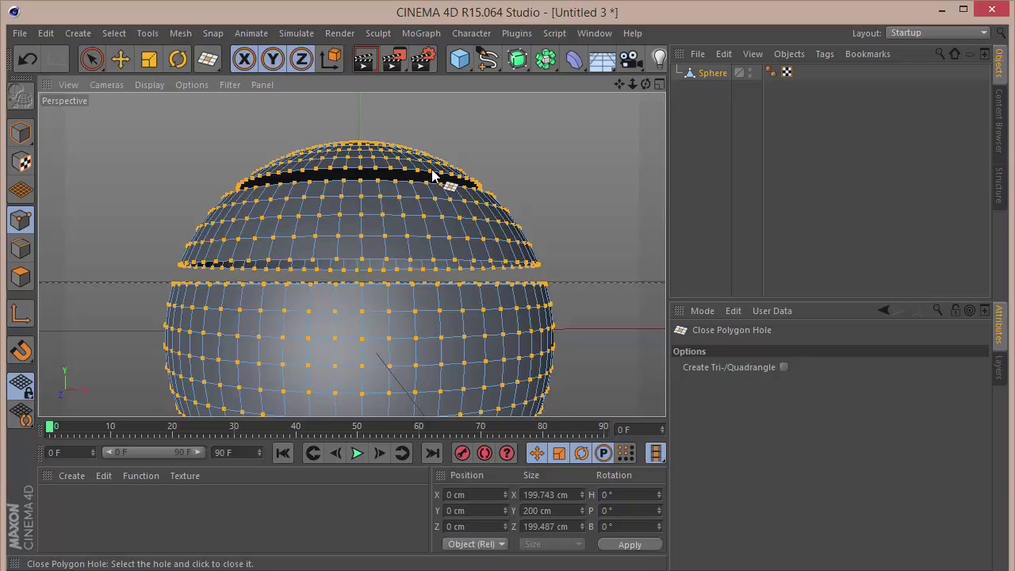
pyautogui.scroll(1, 432, 175)
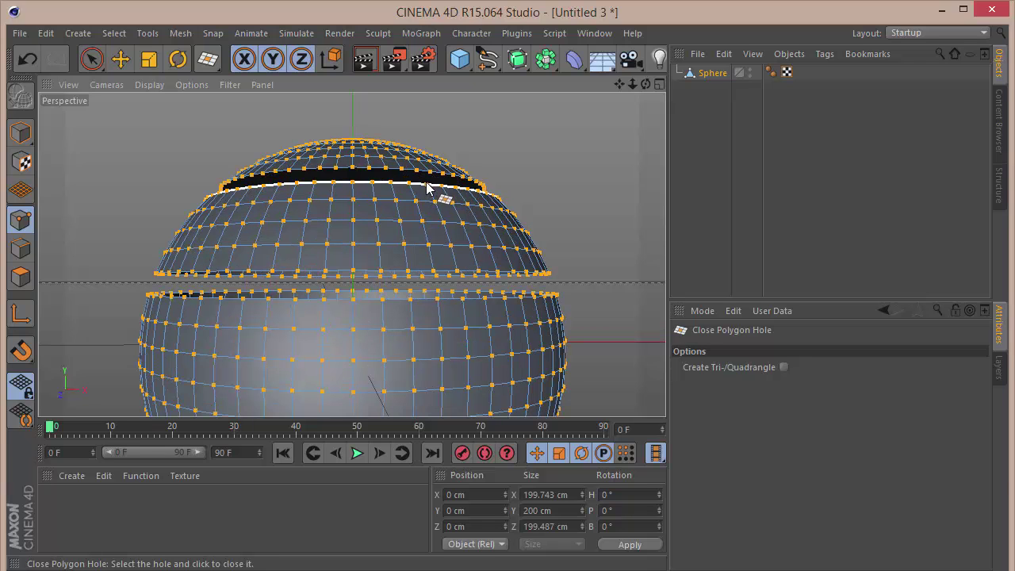
pyautogui.click(444, 272)
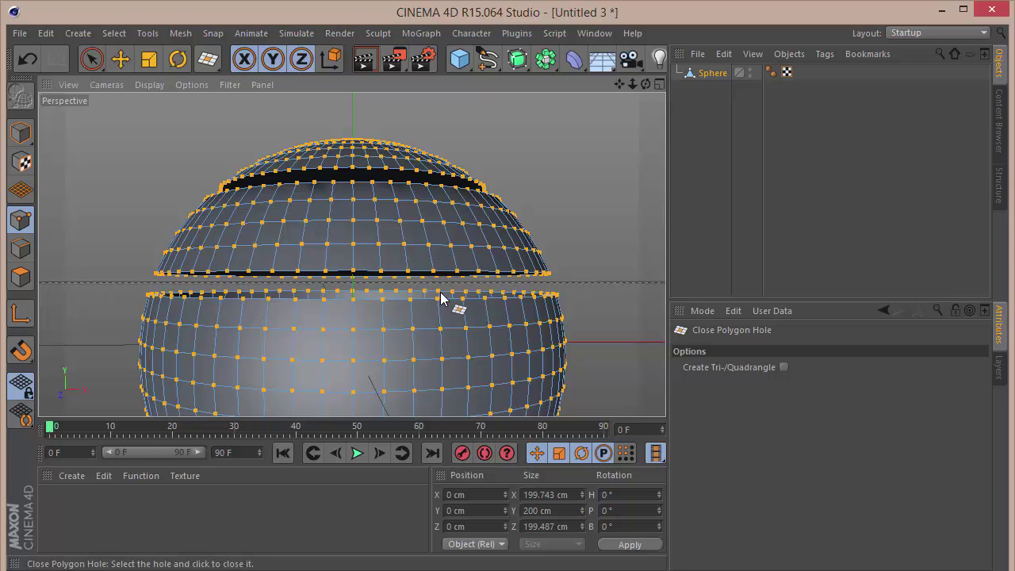
pyautogui.click(434, 300)
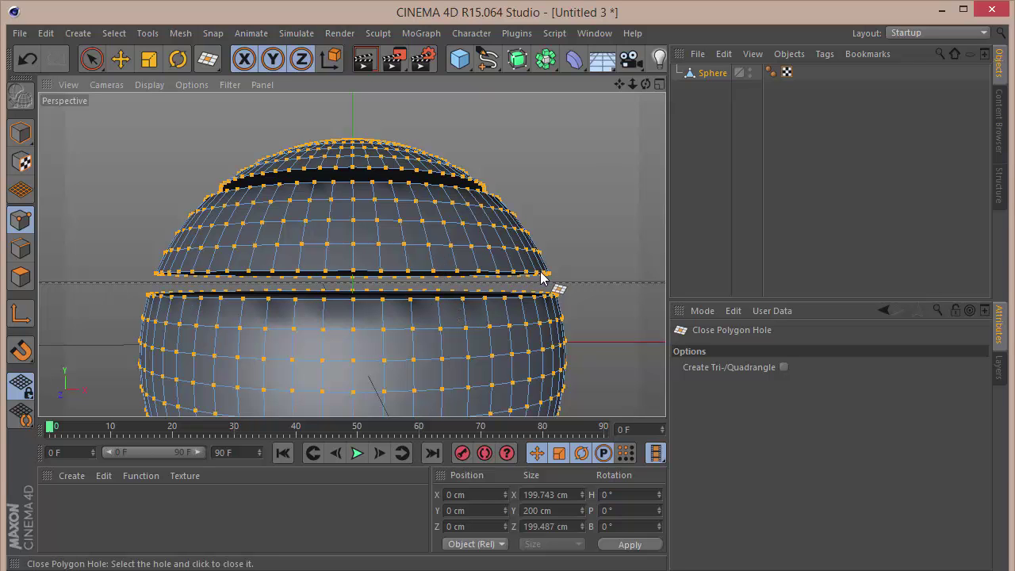
# - Cap the open slice faces along the gaps in the sphere's lower half with Close Polygon Hole
pyautogui.moveTo(618, 84); pyautogui.dragTo(602, 161)
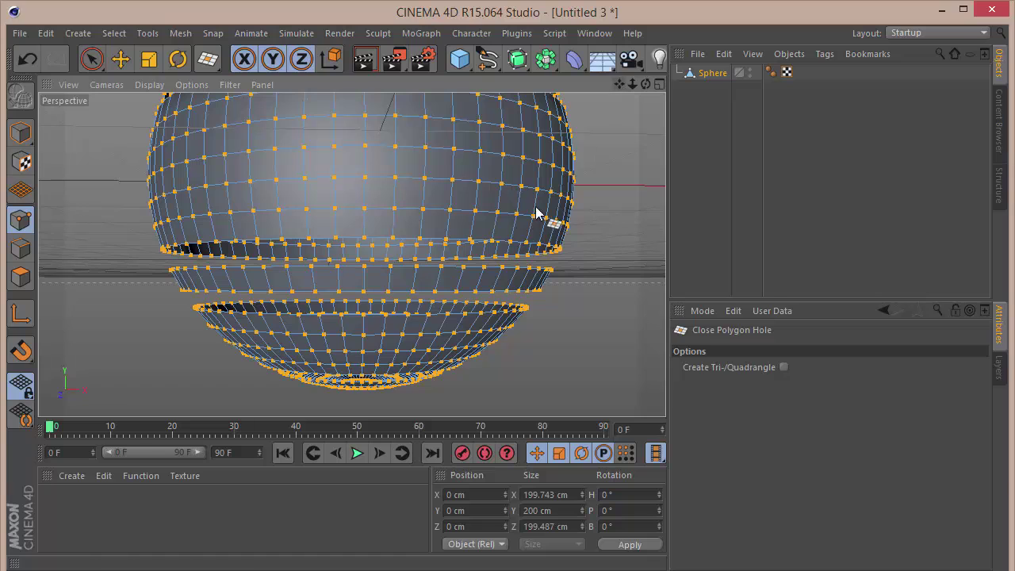
pyautogui.click(505, 254)
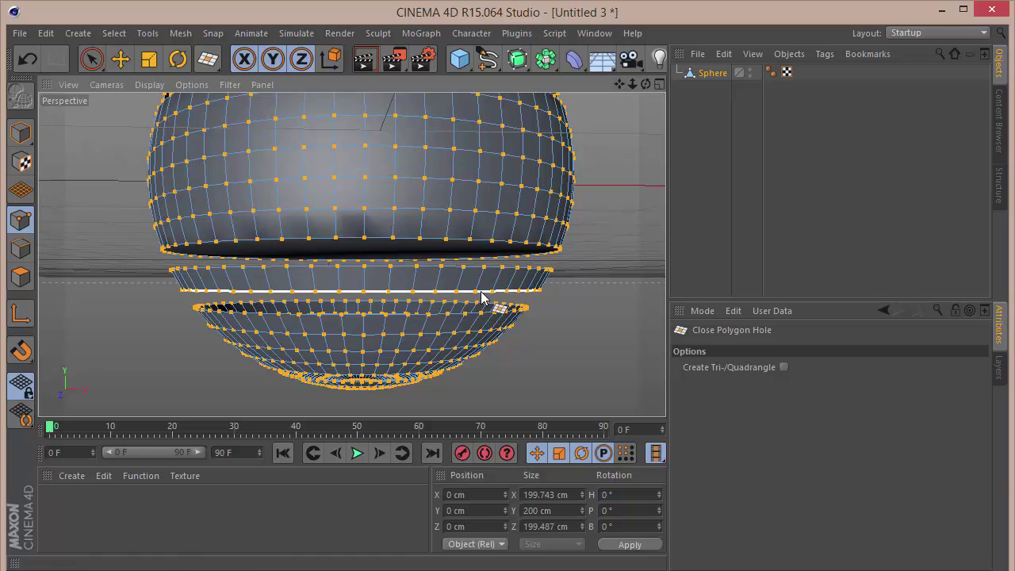
pyautogui.click(480, 291)
pyautogui.click(474, 312)
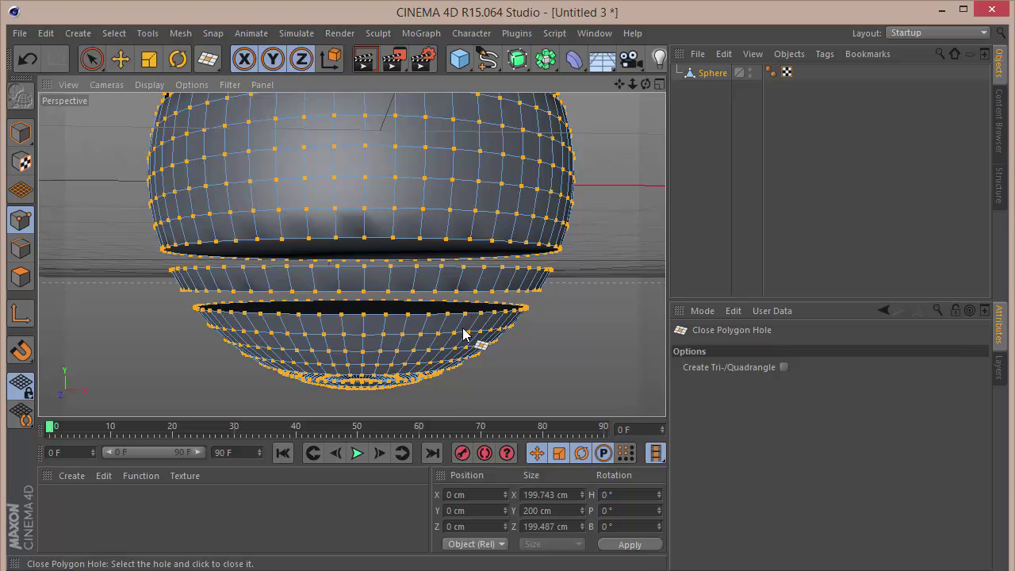
pyautogui.moveTo(646, 84); pyautogui.dragTo(616, 132)
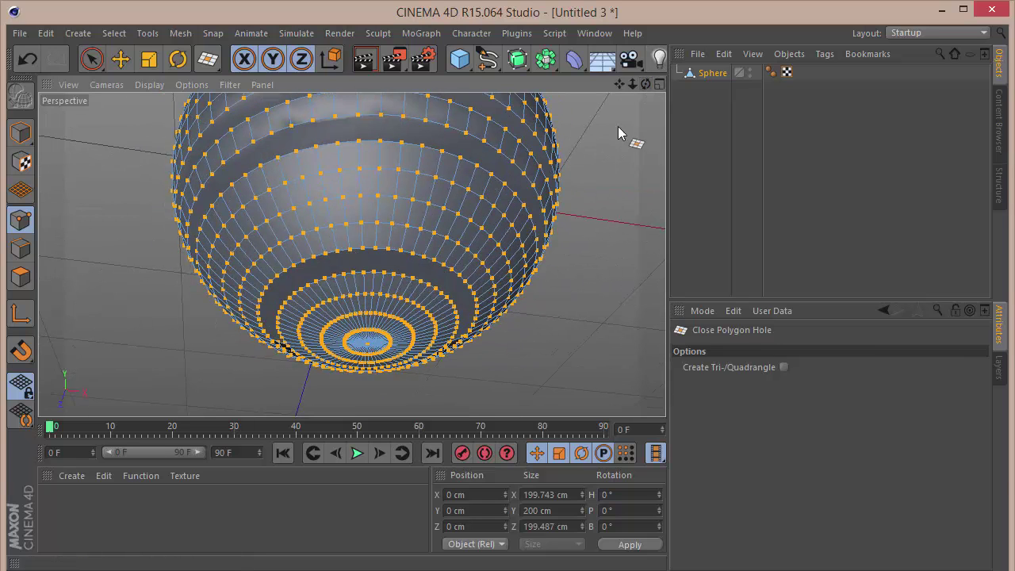
pyautogui.click(452, 271)
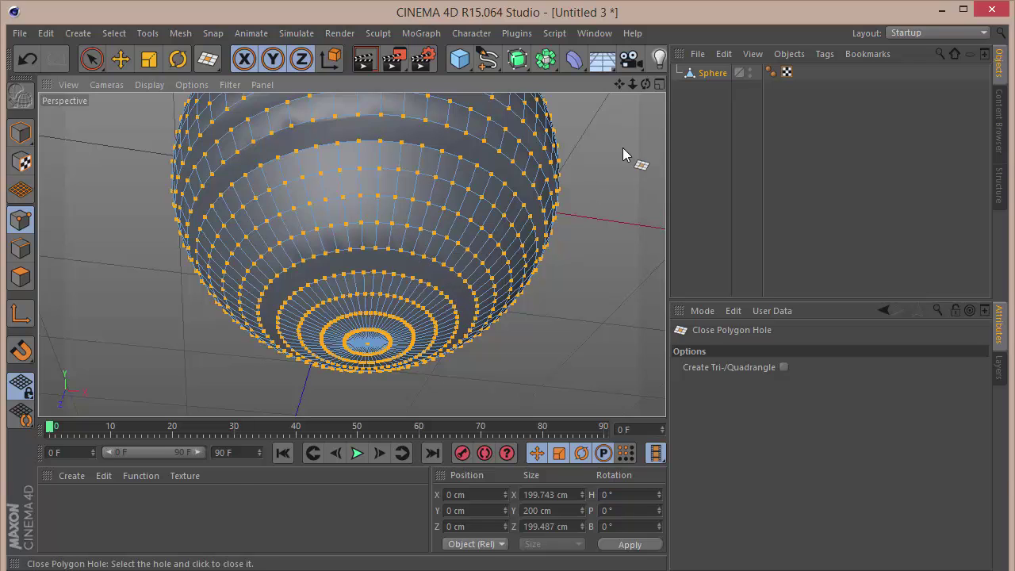
# - Switch to model mode and set the Phong Angle of the sphere's Phong tag to 30°
pyautogui.moveTo(641, 88)
pyautogui.mouseDown()
pyautogui.moveTo(641, 75)
pyautogui.moveTo(641, 88)
pyautogui.moveTo(619, 88)
pyautogui.moveTo(632, 85)
pyautogui.mouseUp()
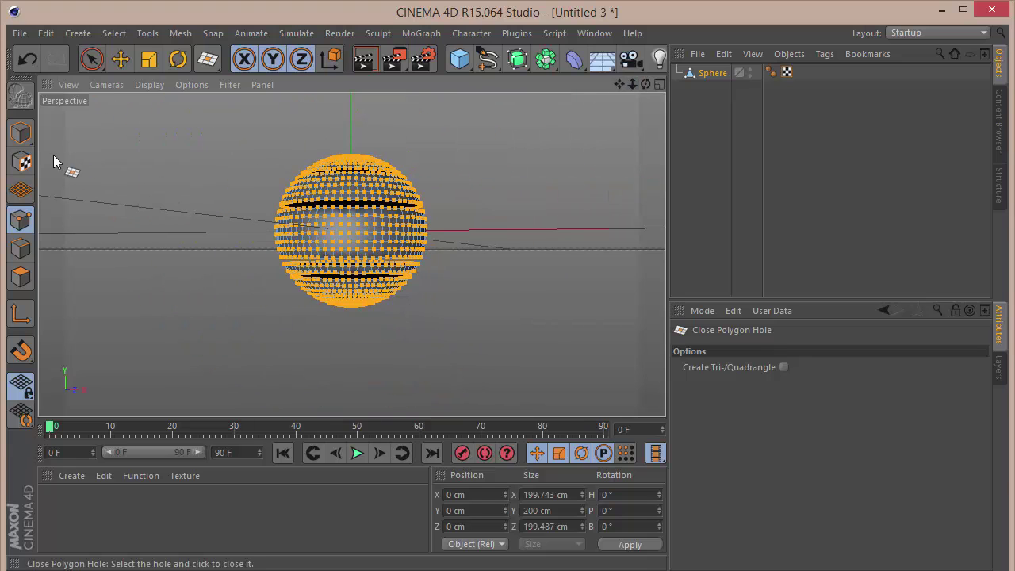
pyautogui.click(20, 132)
pyautogui.scroll(8, 389, 182)
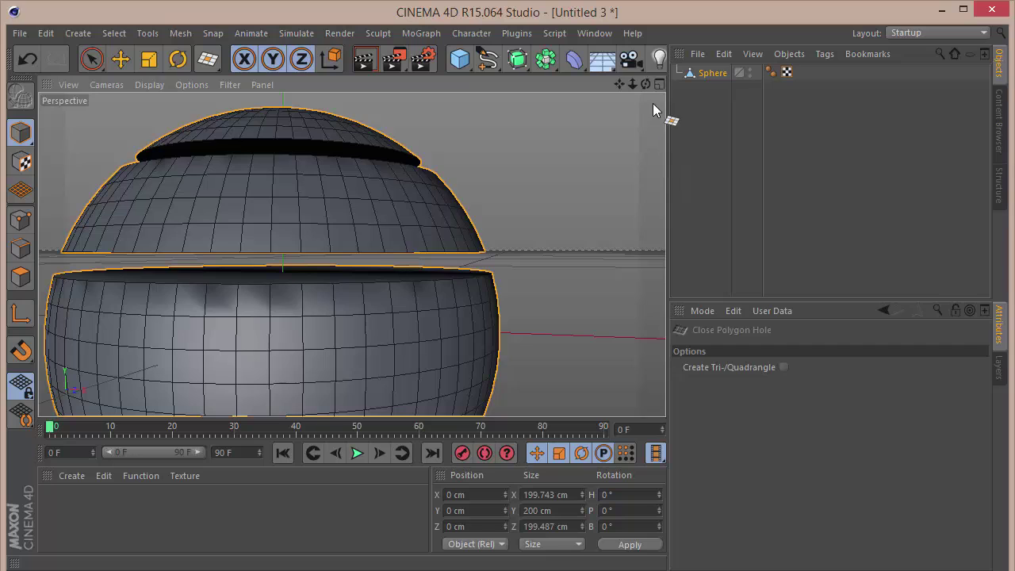
pyautogui.moveTo(643, 86); pyautogui.dragTo(644, 84)
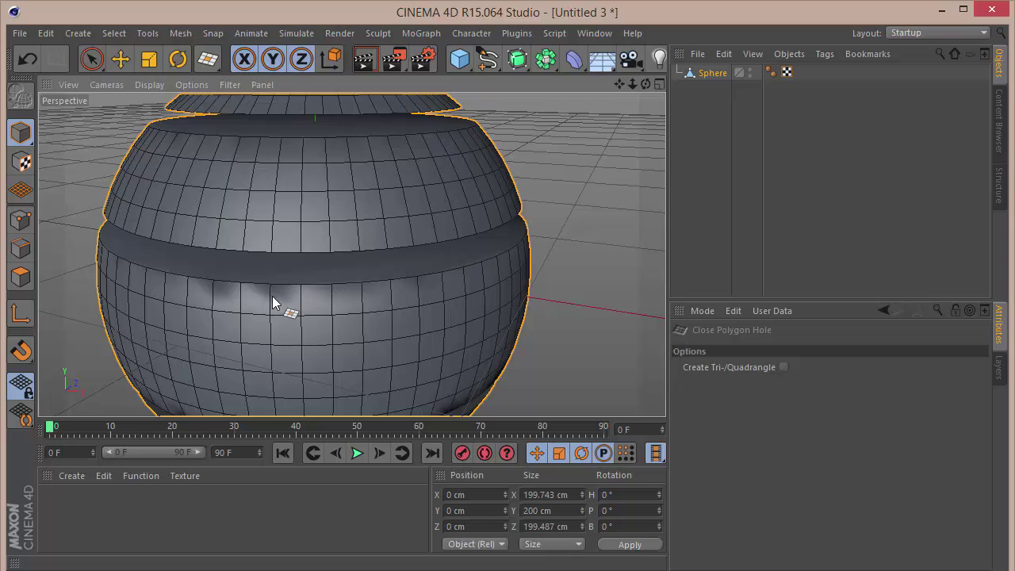
pyautogui.click(770, 72)
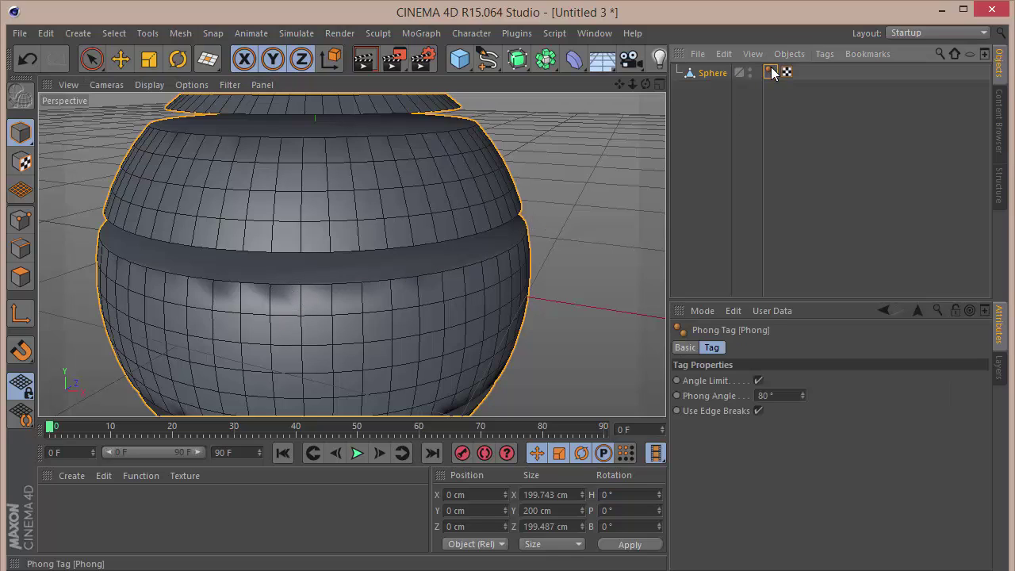
pyautogui.doubleClick(773, 395)
pyautogui.write('30')
pyautogui.press('Return')
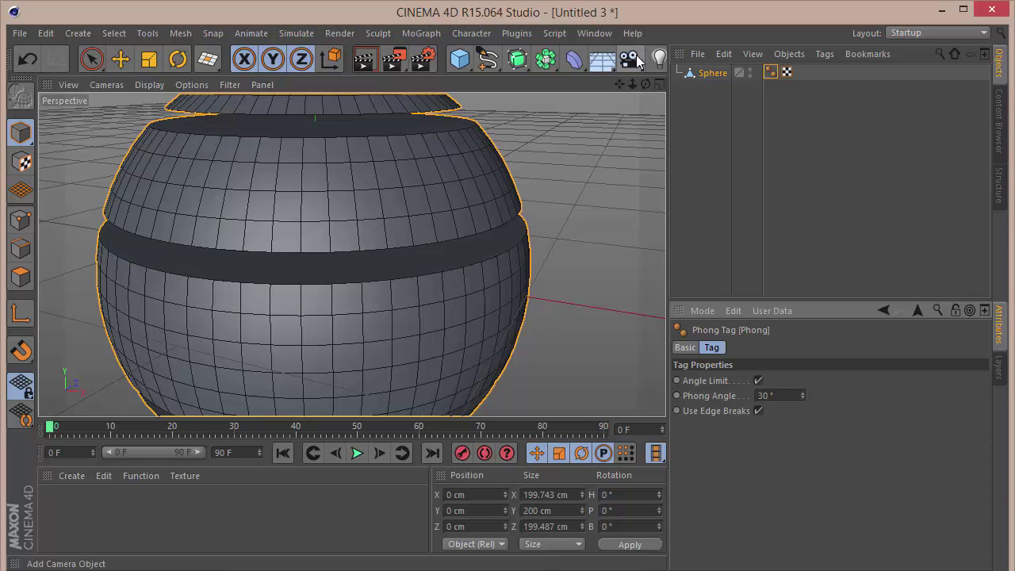
# - In polygon mode, select the cap polygons on both sides of the two upper gaps using Live Selection with radius 5
pyautogui.moveTo(632, 84)
pyautogui.mouseDown()
pyautogui.moveTo(632, 103)
pyautogui.moveTo(631, 86)
pyautogui.mouseUp()
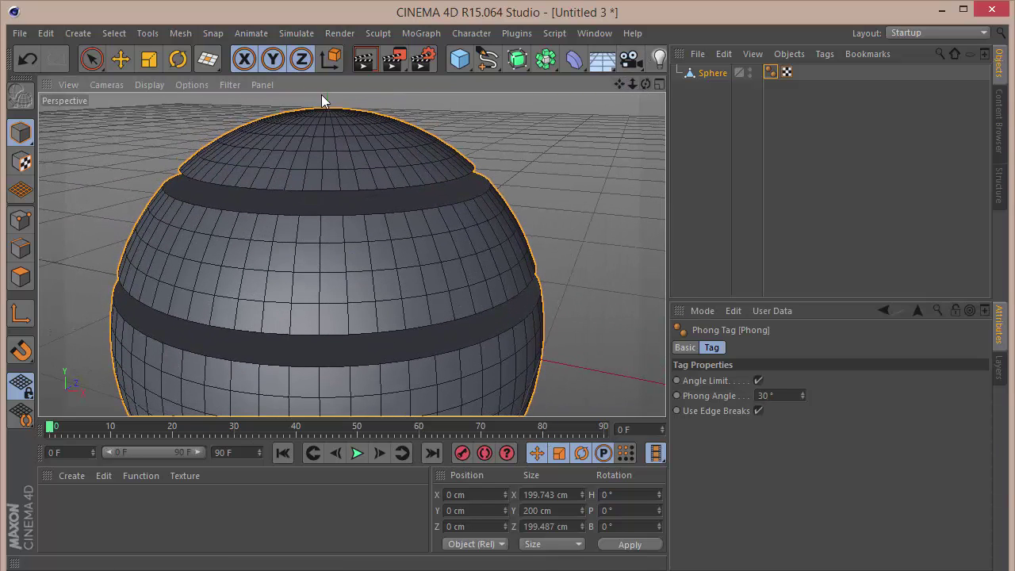
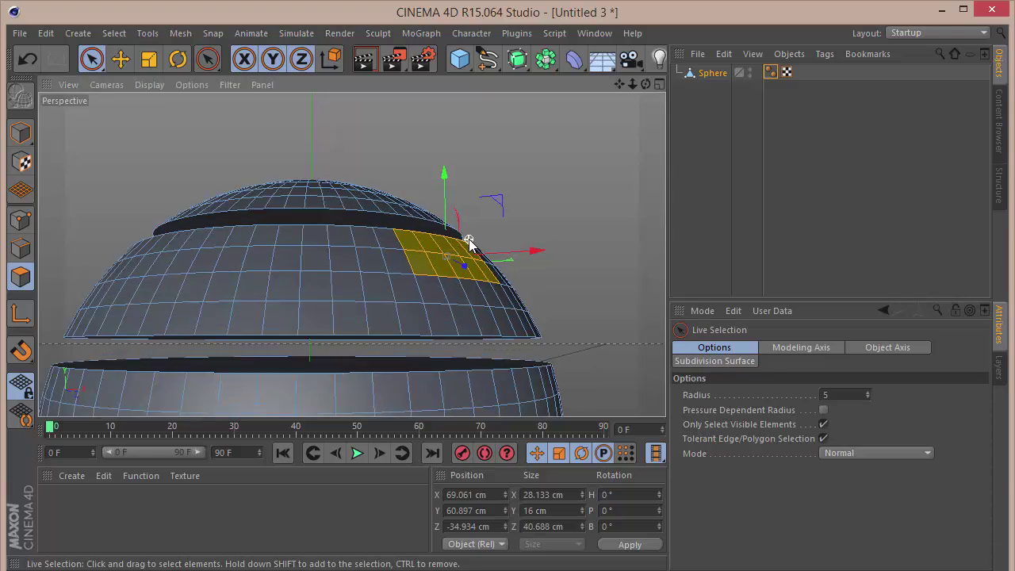
pyautogui.click(397, 222)
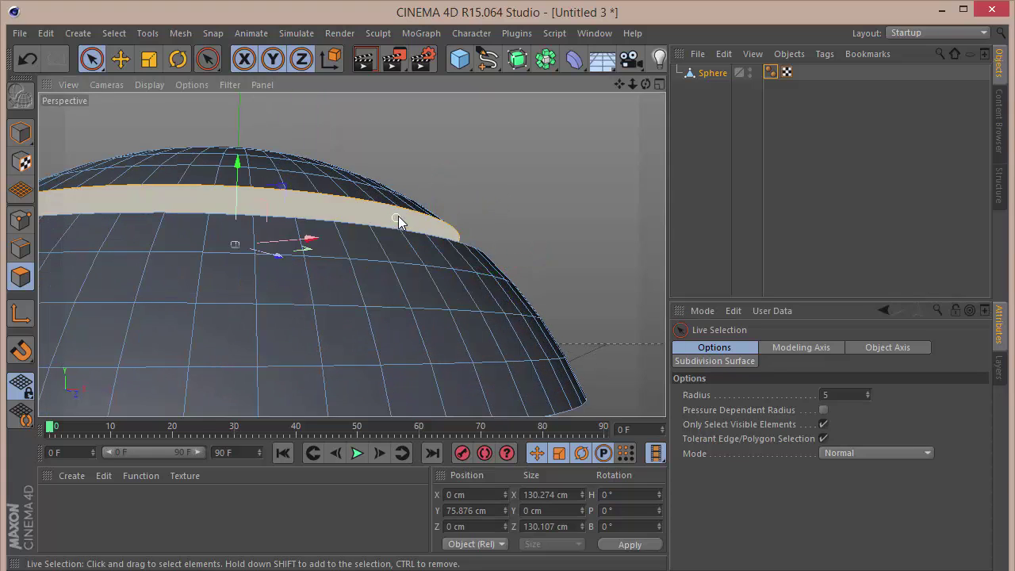
pyautogui.keyDown('alt'); pyautogui.moveTo(396, 222); pyautogui.dragTo(352, 238); pyautogui.keyUp('alt')
pyautogui.scroll(3, 351, 254)
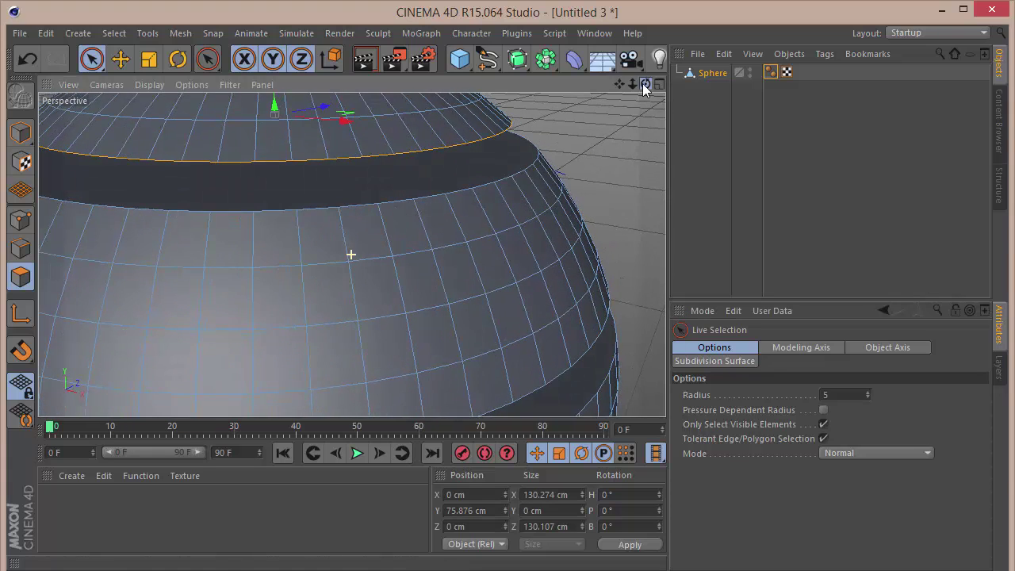
pyautogui.click(446, 183)
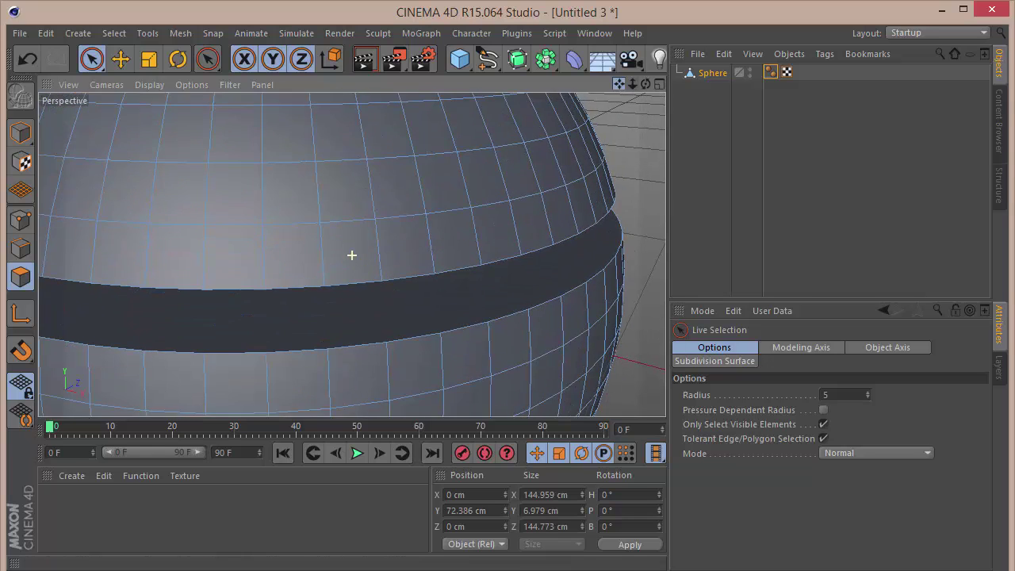
pyautogui.scroll(2, 352, 254)
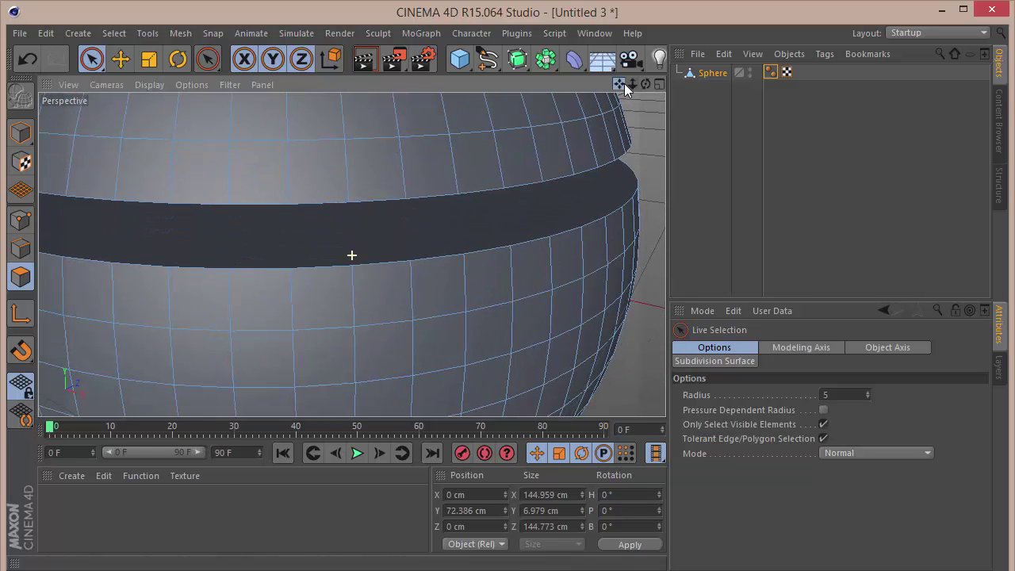
pyautogui.click(446, 246)
pyautogui.moveTo(645, 82); pyautogui.dragTo(615, 115)
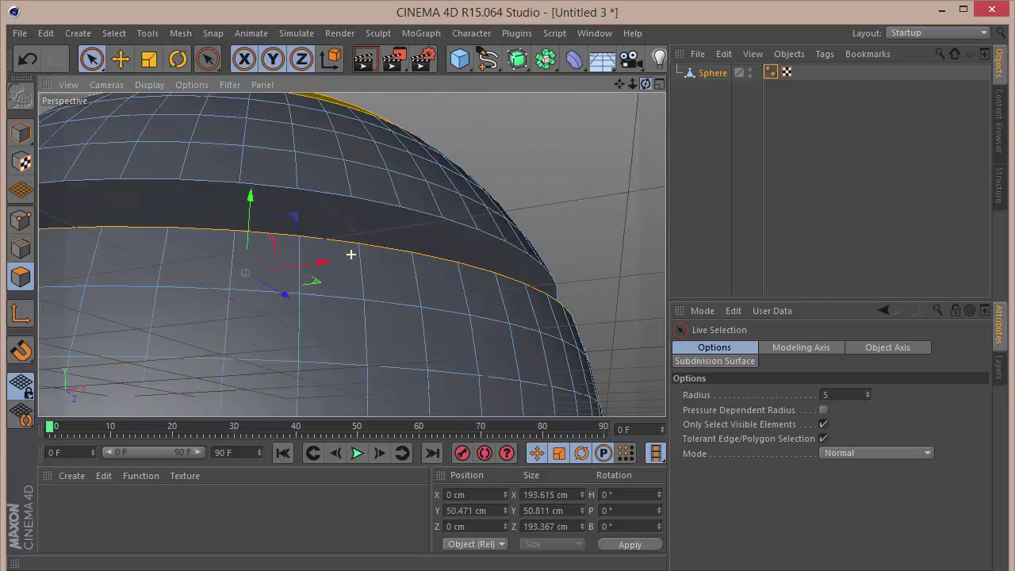
pyautogui.click(437, 249)
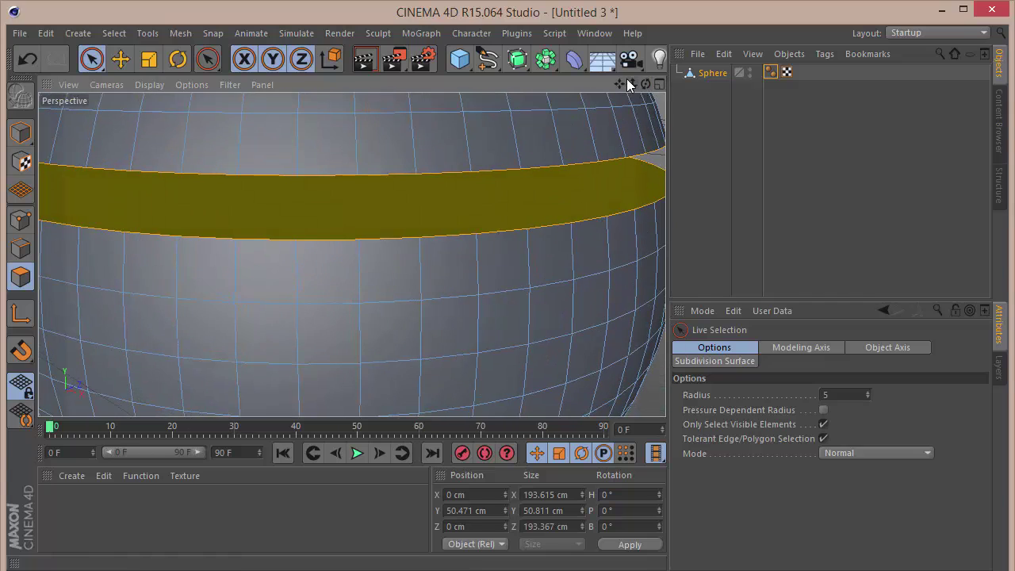
# - Add the cap polygons along the gaps in the sphere's lower half, down to the bottommost gap, to the Live Selection
pyautogui.scroll(2, 351, 255)
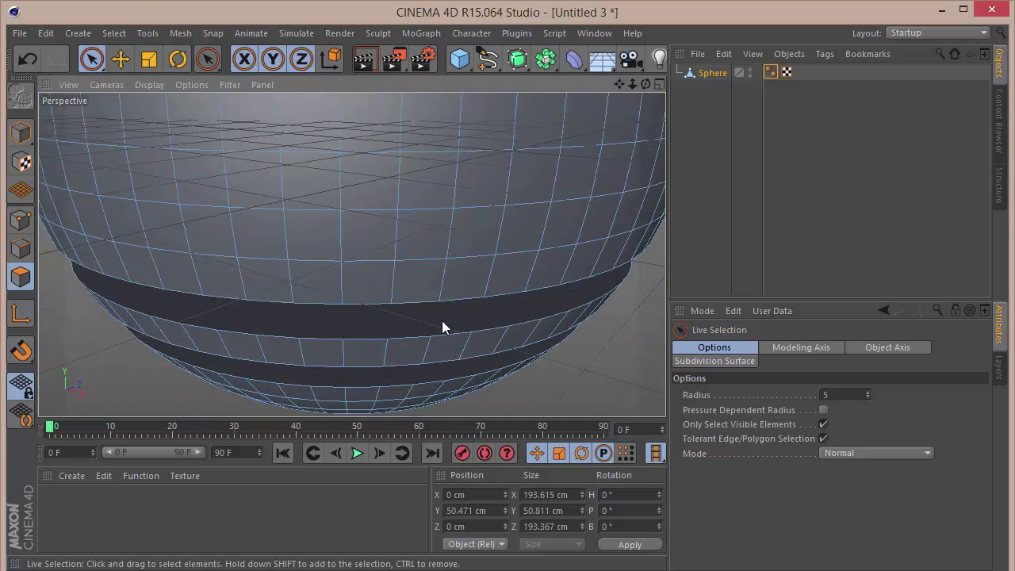
pyautogui.click(441, 320)
pyautogui.keyDown('shift'); pyautogui.click(426, 368); pyautogui.keyUp('shift')
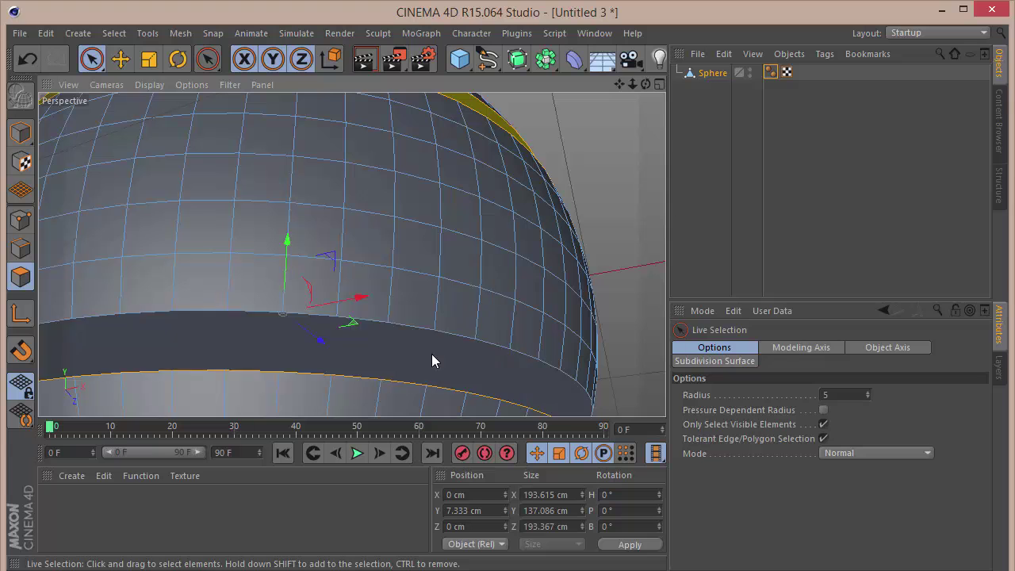
pyautogui.click(432, 354)
pyautogui.moveTo(619, 83); pyautogui.dragTo(619, 48)
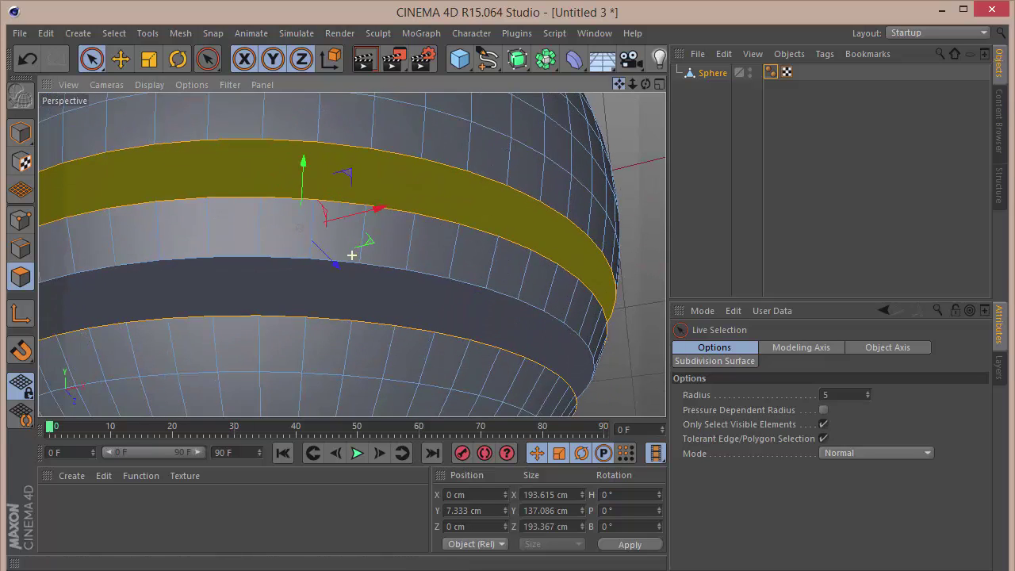
pyautogui.keyDown('shift'); pyautogui.click(459, 309); pyautogui.keyUp('shift')
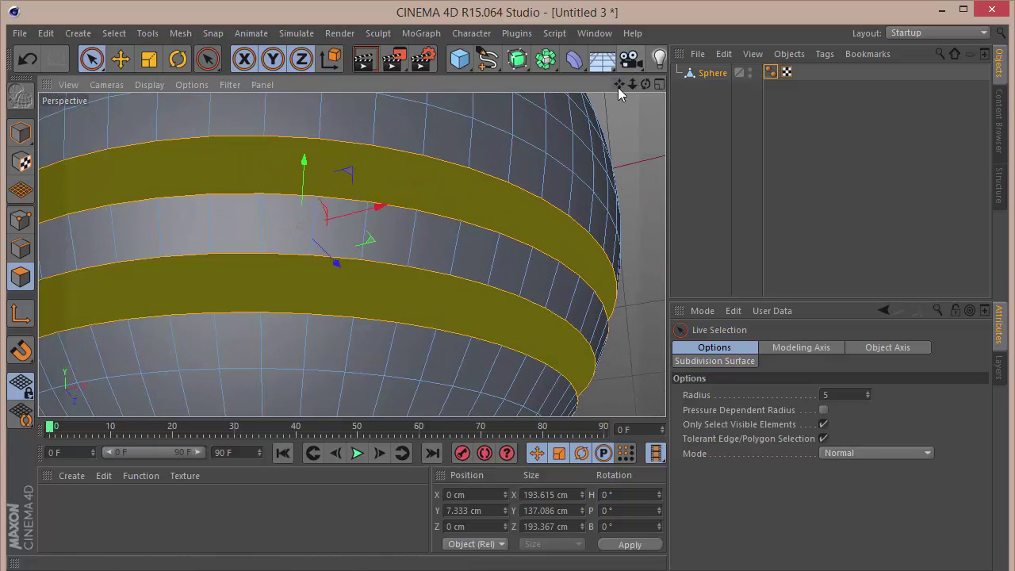
pyautogui.moveTo(620, 83); pyautogui.dragTo(352, 253)
pyautogui.keyDown('shift'); pyautogui.click(456, 297); pyautogui.keyUp('shift')
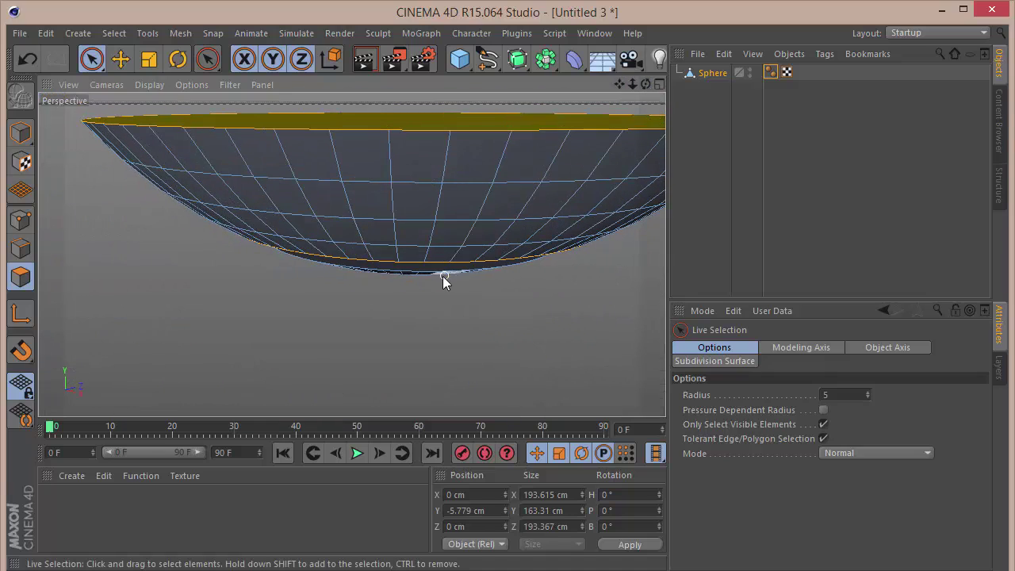
pyautogui.scroll(3, 436, 276)
pyautogui.scroll(2, 430, 272)
pyautogui.keyDown('shift'); pyautogui.click(424, 262); pyautogui.keyUp('shift')
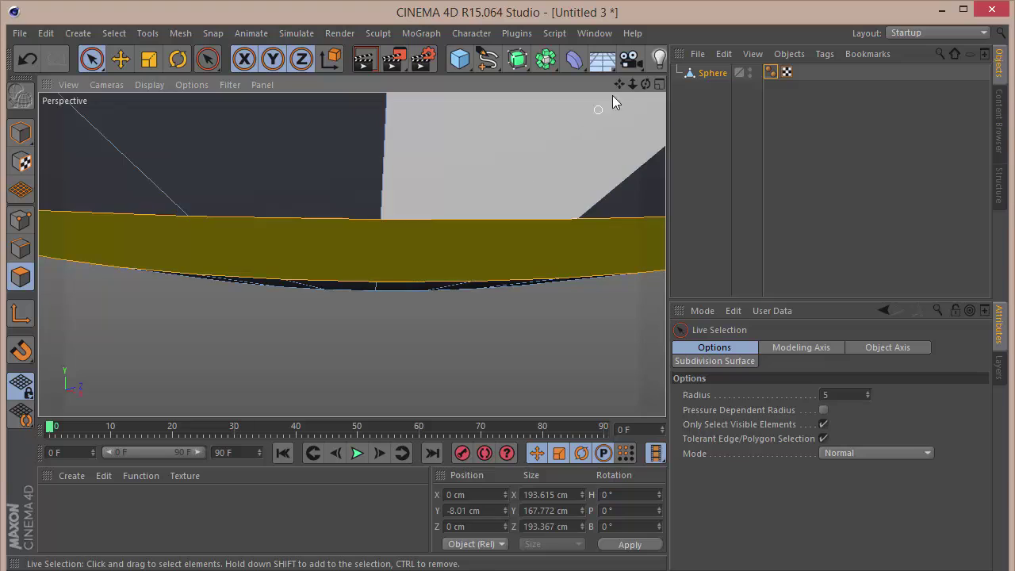
# - Subdivide the selected cap polygons with a Subdivision value of 1 and Smooth Subdivision off
pyautogui.moveTo(633, 83)
pyautogui.mouseDown()
pyautogui.moveTo(581, 85)
pyautogui.moveTo(626, 86)
pyautogui.mouseUp()
pyautogui.rightClick(564, 129)
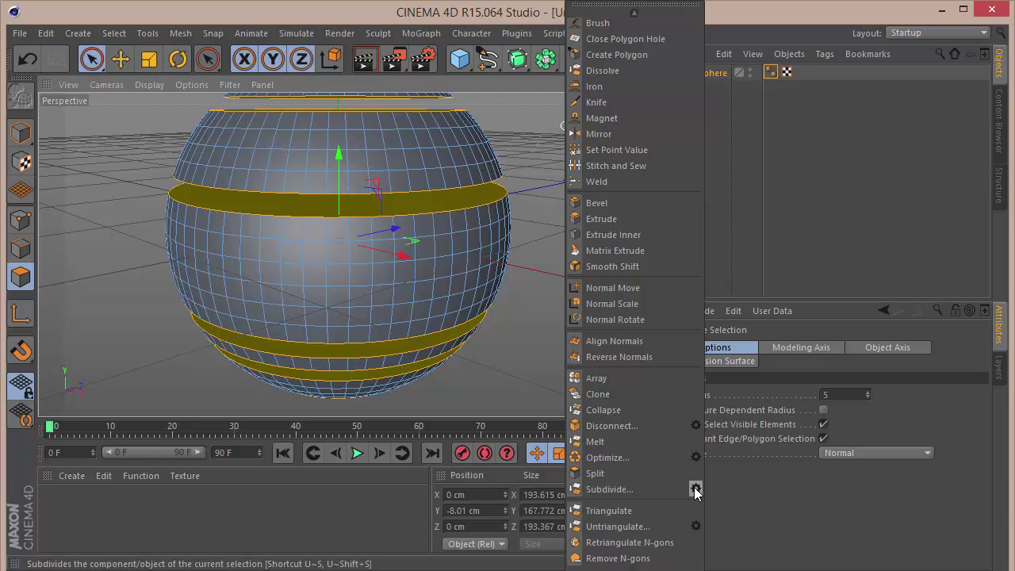
pyautogui.click(694, 487)
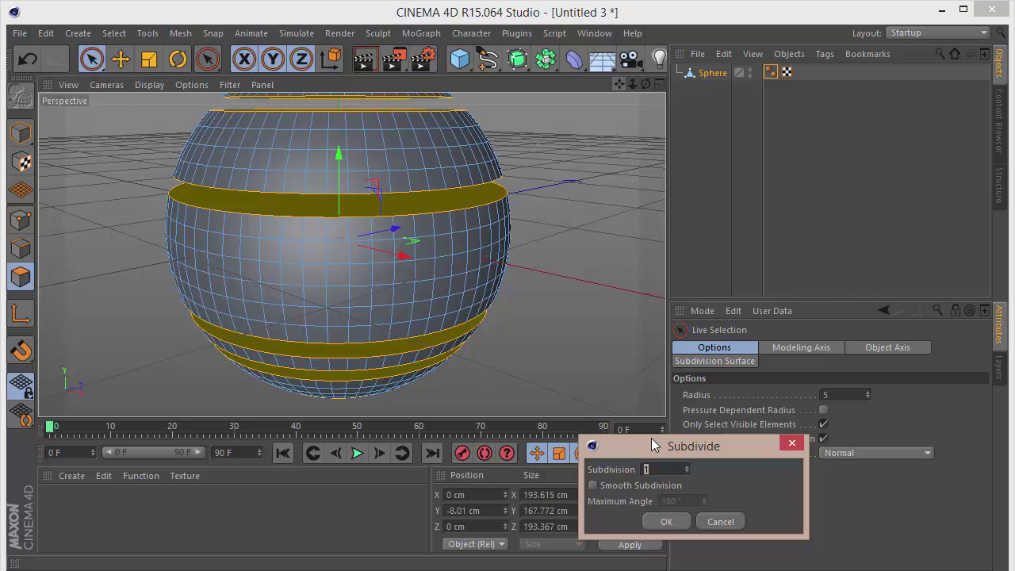
pyautogui.moveTo(651, 437); pyautogui.dragTo(612, 354)
pyautogui.click(623, 434)
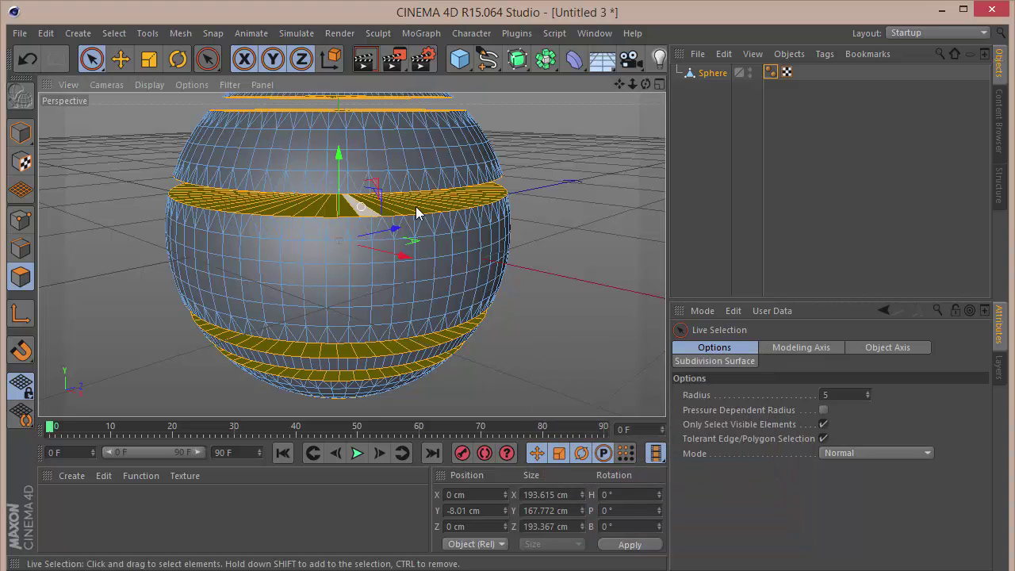
pyautogui.moveTo(645, 84); pyautogui.dragTo(350, 254)
pyautogui.moveTo(622, 84); pyautogui.dragTo(352, 255)
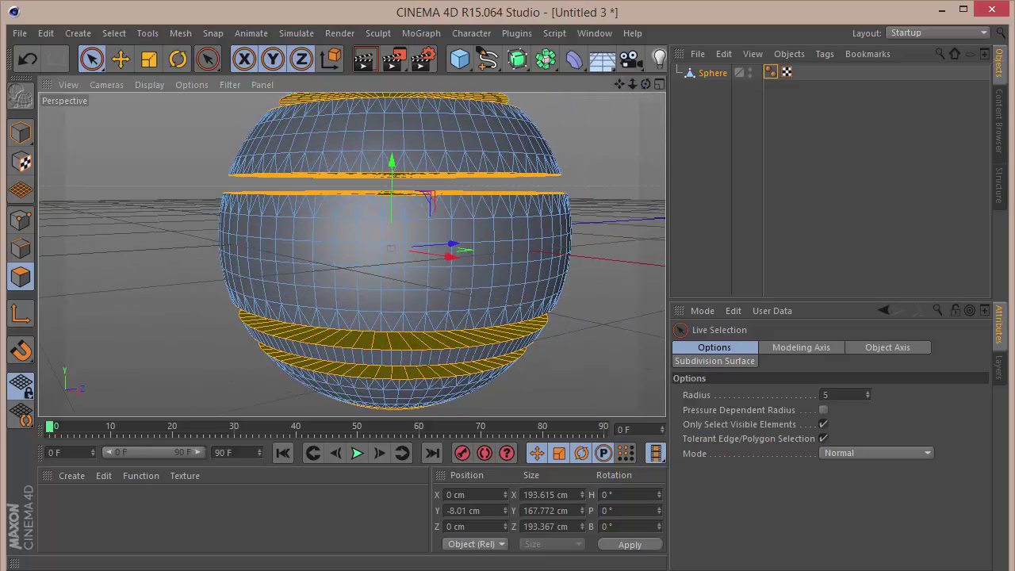
pyautogui.moveTo(646, 85); pyautogui.dragTo(352, 256)
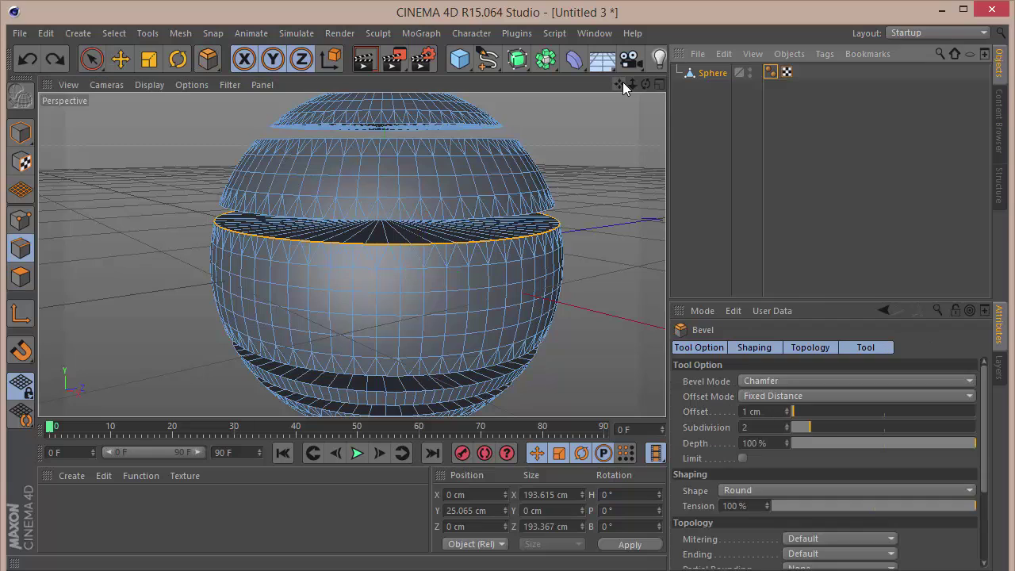
pyautogui.click(35, 130)
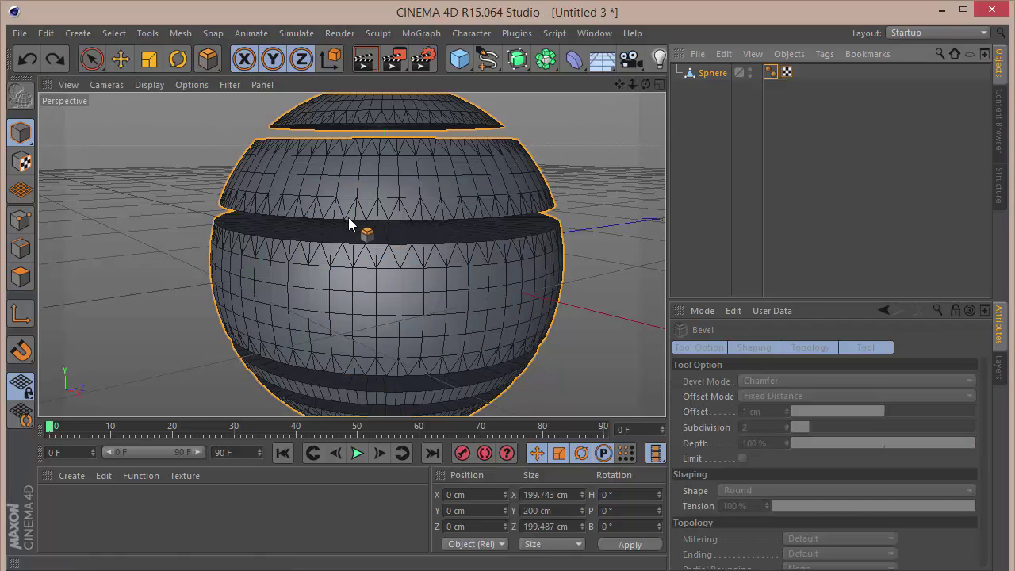
pyautogui.click(91, 59)
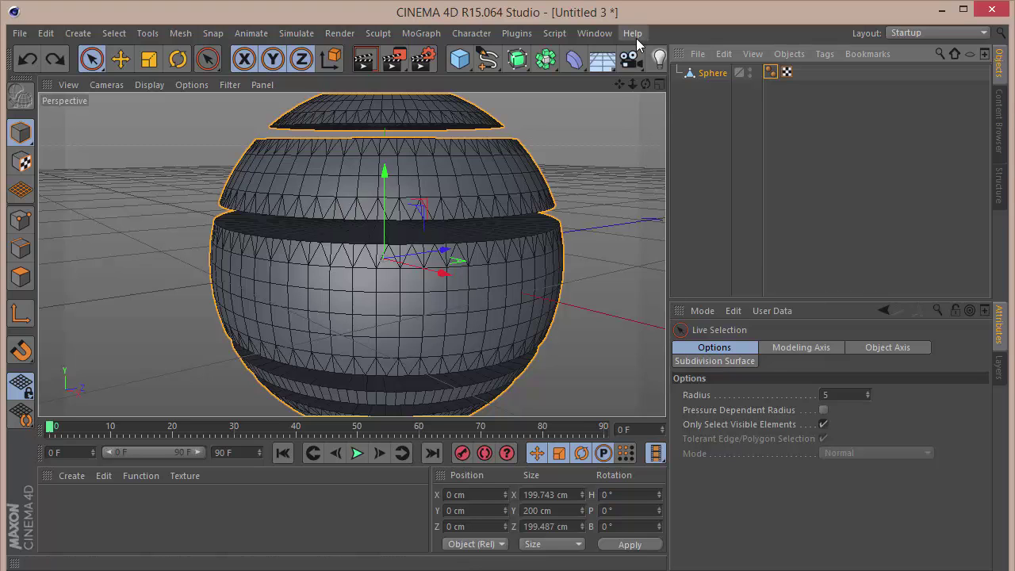
pyautogui.moveTo(638, 84); pyautogui.dragTo(635, 86)
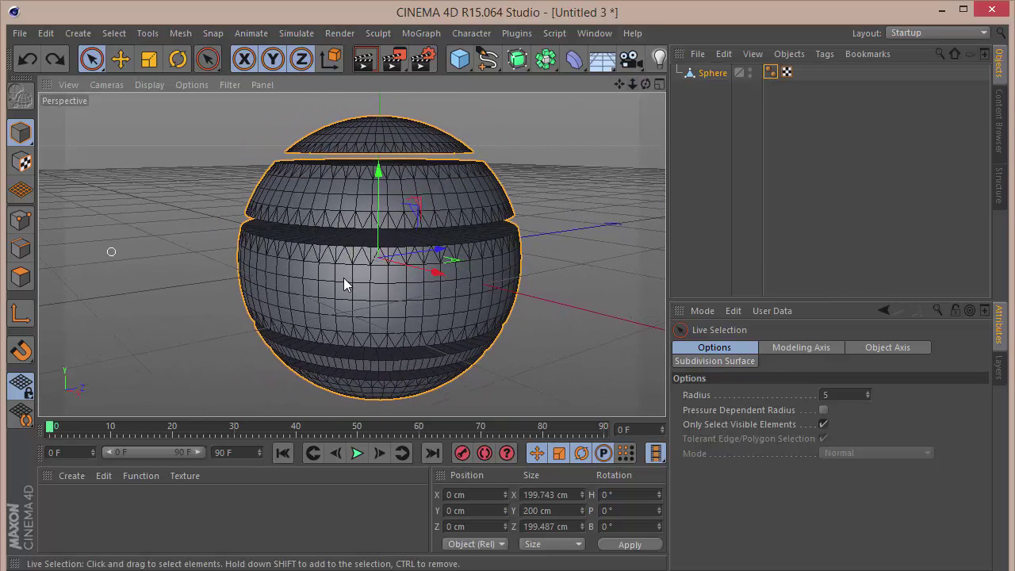
# - In edge mode, select the rim edge loops above and below the sphere's second gap from the top using Loop Selection
pyautogui.click(18, 252)
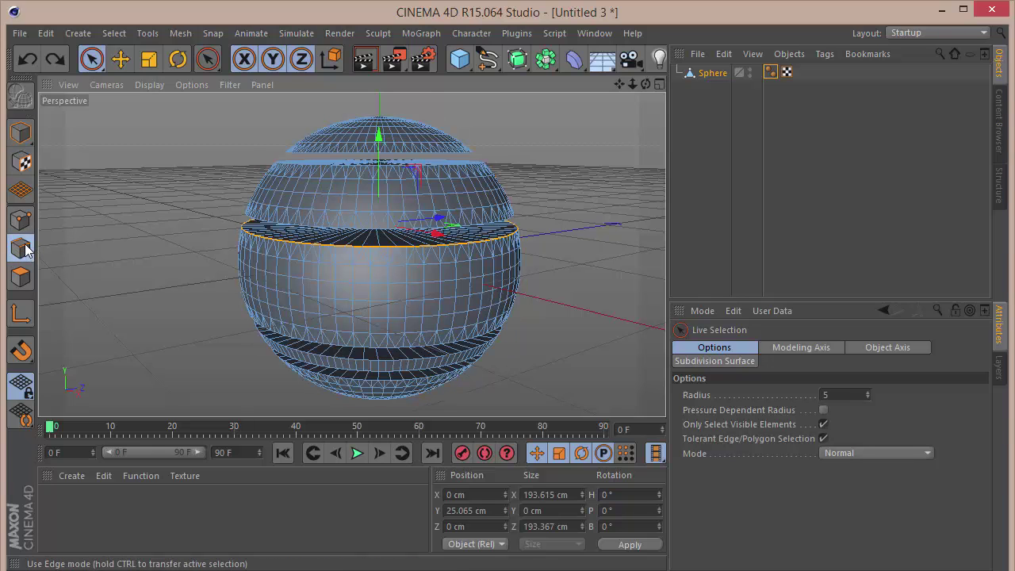
pyautogui.rightClick(91, 214)
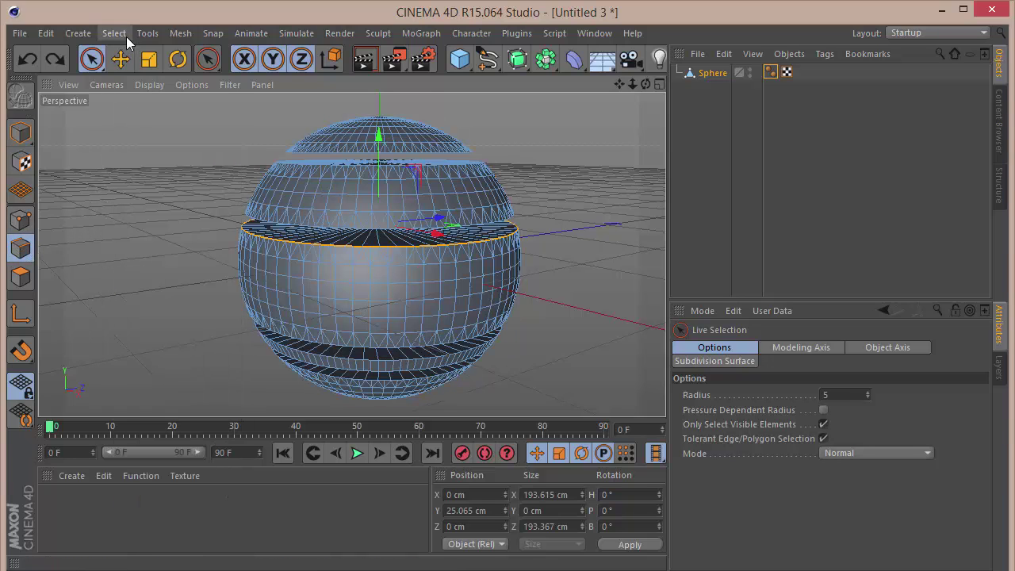
pyautogui.click(119, 35)
pyautogui.click(141, 145)
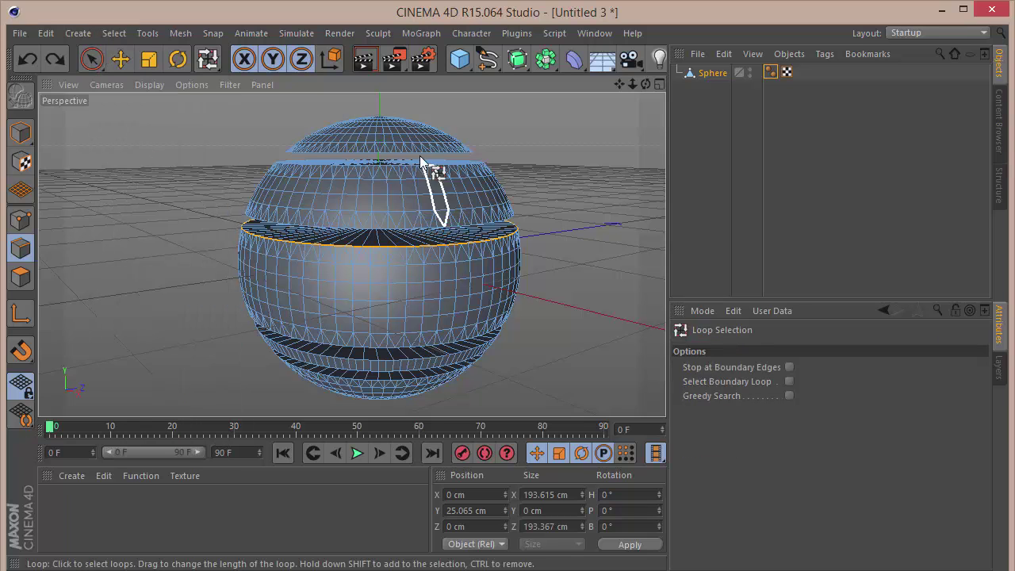
pyautogui.scroll(8, 396, 242)
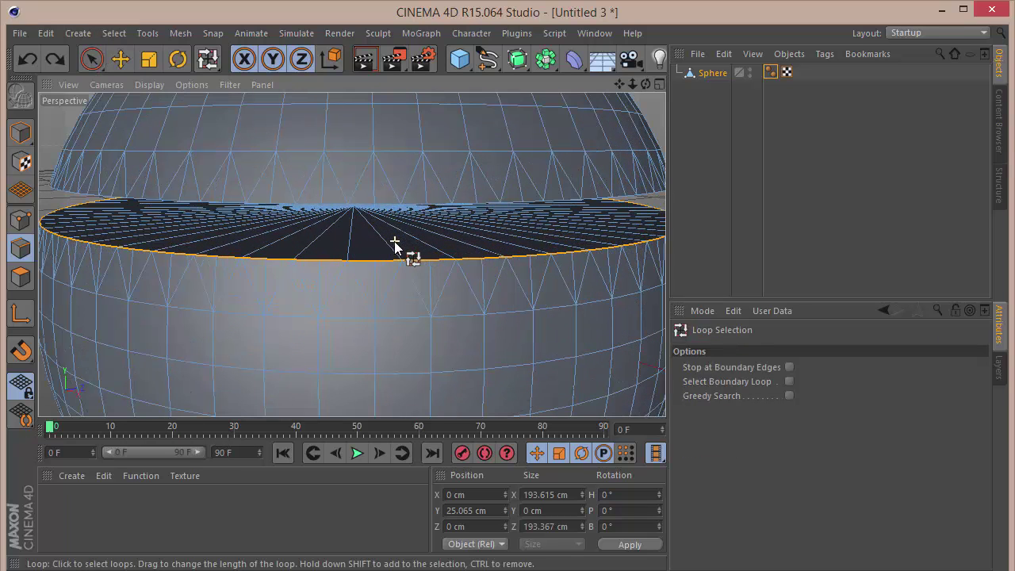
pyautogui.click(366, 208)
pyautogui.moveTo(645, 84); pyautogui.dragTo(645, 119)
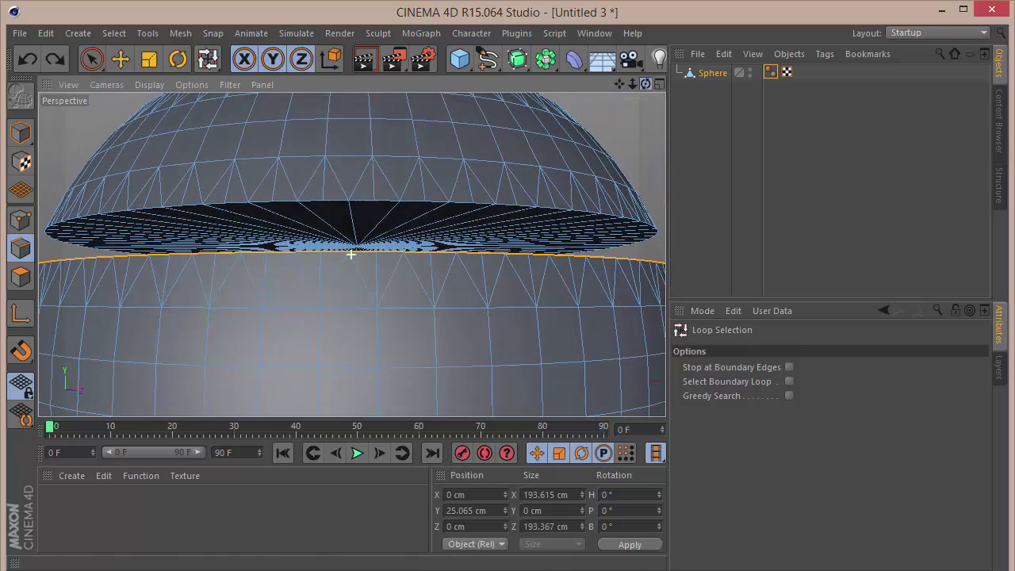
pyautogui.keyDown('shift'); pyautogui.click(410, 208); pyautogui.keyUp('shift')
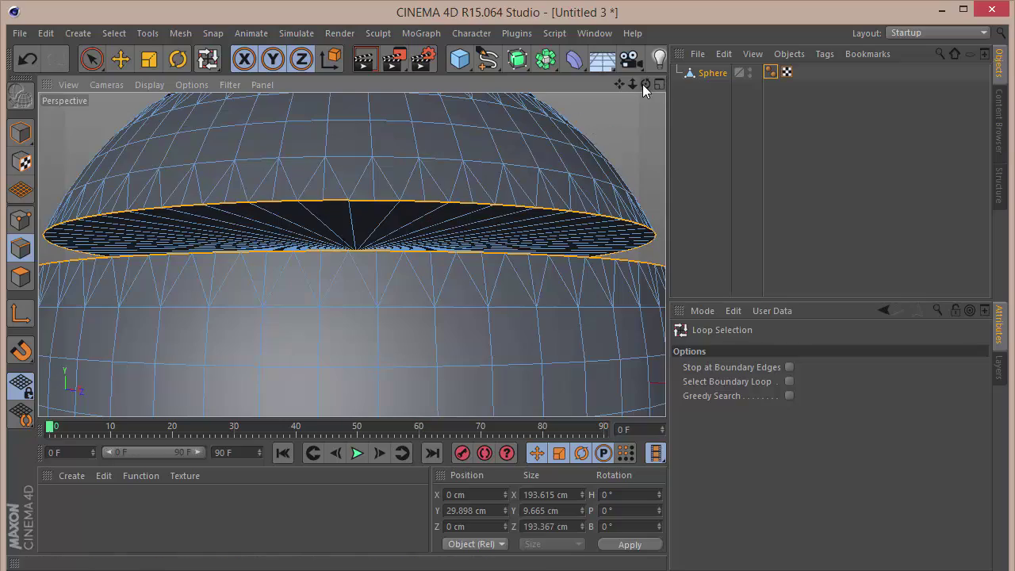
# - Add the rim edge loops on both sides of the sphere's topmost gap to the loop selection
pyautogui.moveTo(643, 84); pyautogui.dragTo(373, 238)
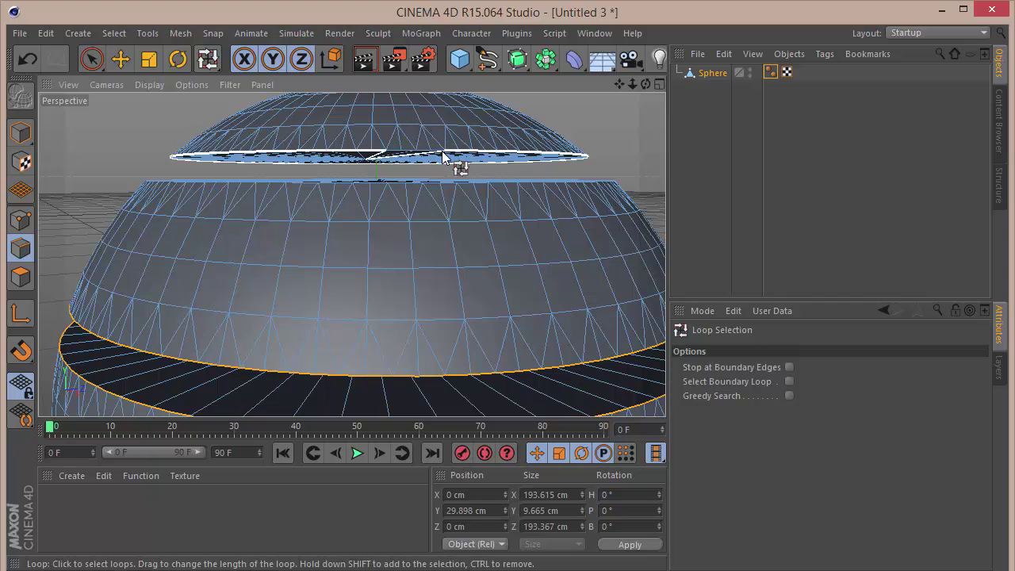
pyautogui.keyDown('shift'); pyautogui.click(456, 156); pyautogui.keyUp('shift')
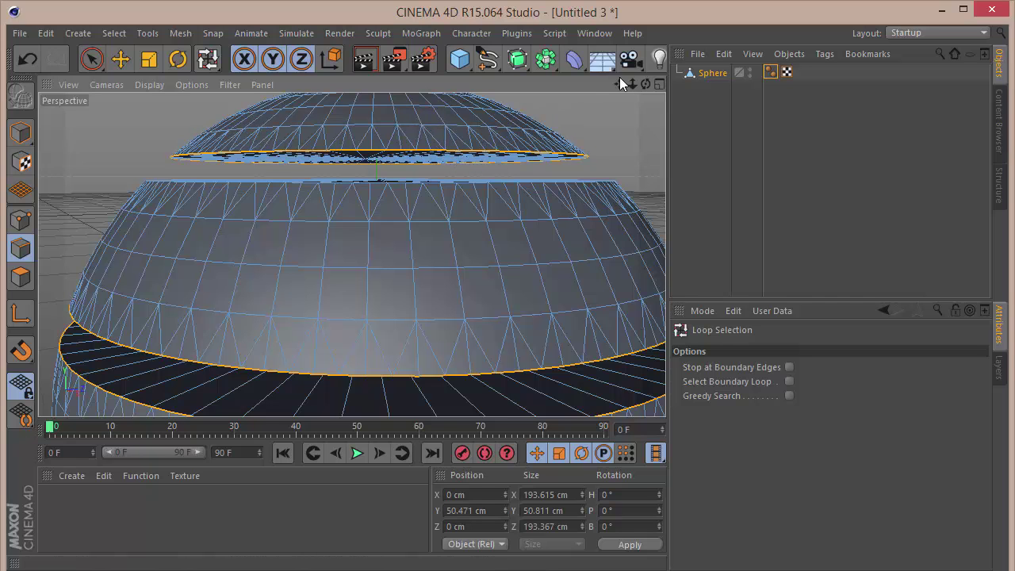
pyautogui.moveTo(645, 84); pyautogui.dragTo(351, 253)
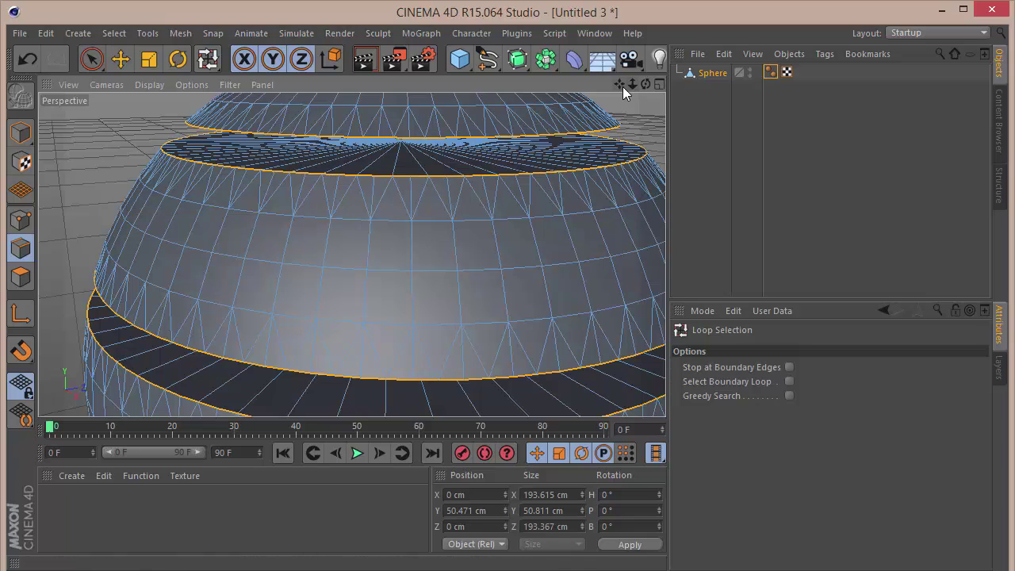
# - Add the rim edge loops bordering the two gaps above and below the thin ring in the sphere's lower half
pyautogui.moveTo(619, 84); pyautogui.dragTo(352, 254)
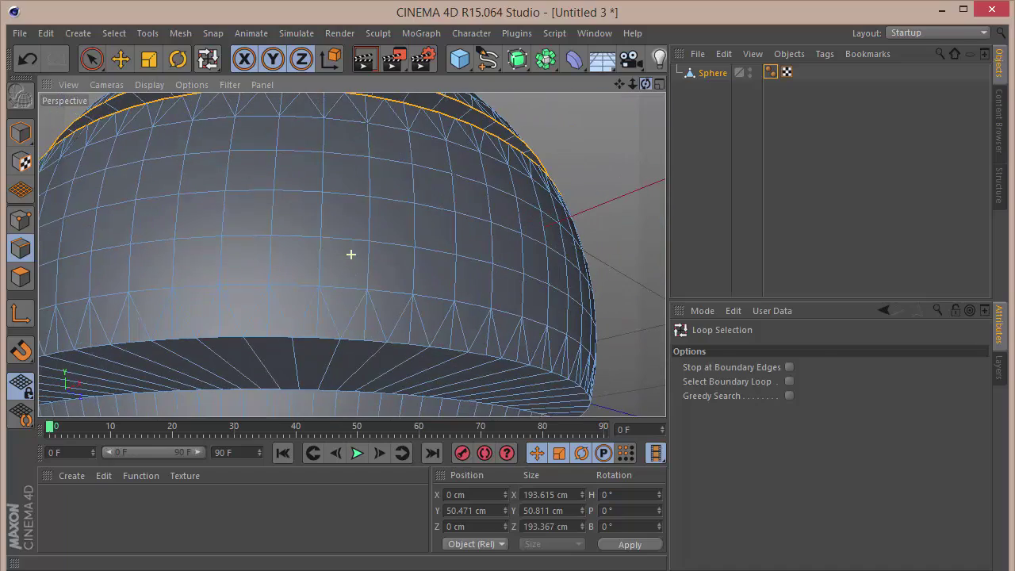
pyautogui.click(357, 344)
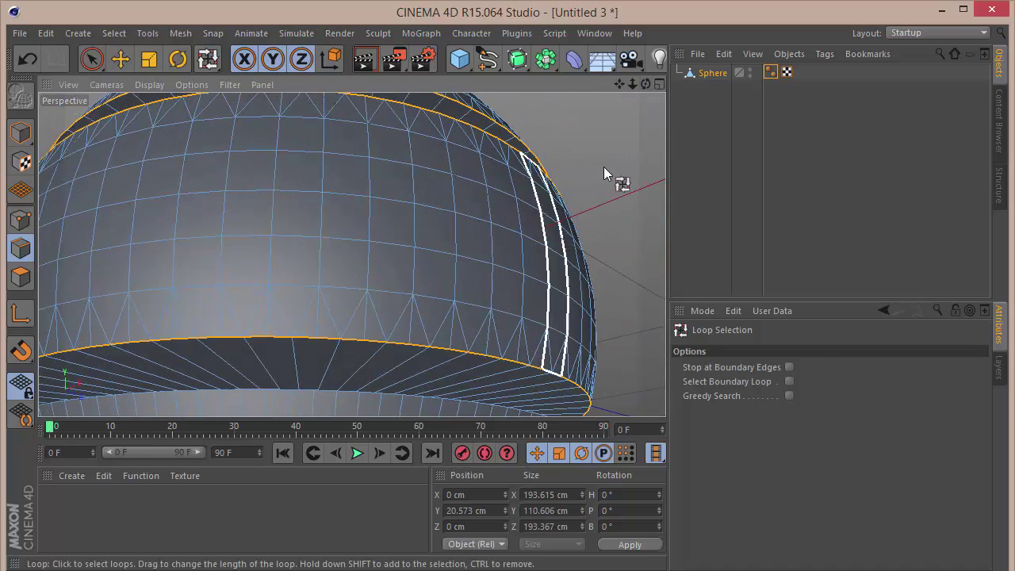
pyautogui.moveTo(632, 84); pyautogui.dragTo(576, 150)
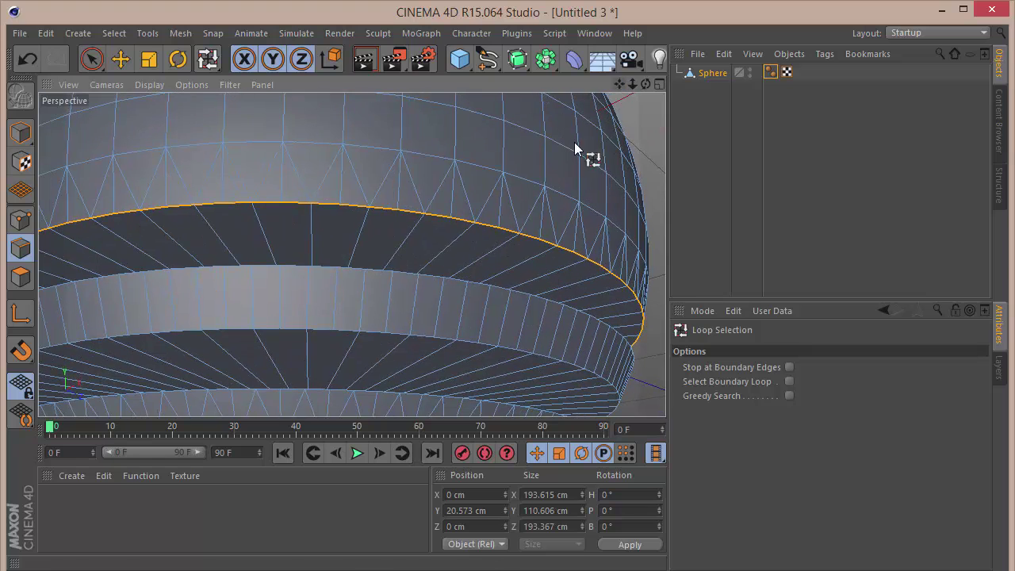
pyautogui.keyDown('shift'); pyautogui.click(472, 279); pyautogui.keyUp('shift')
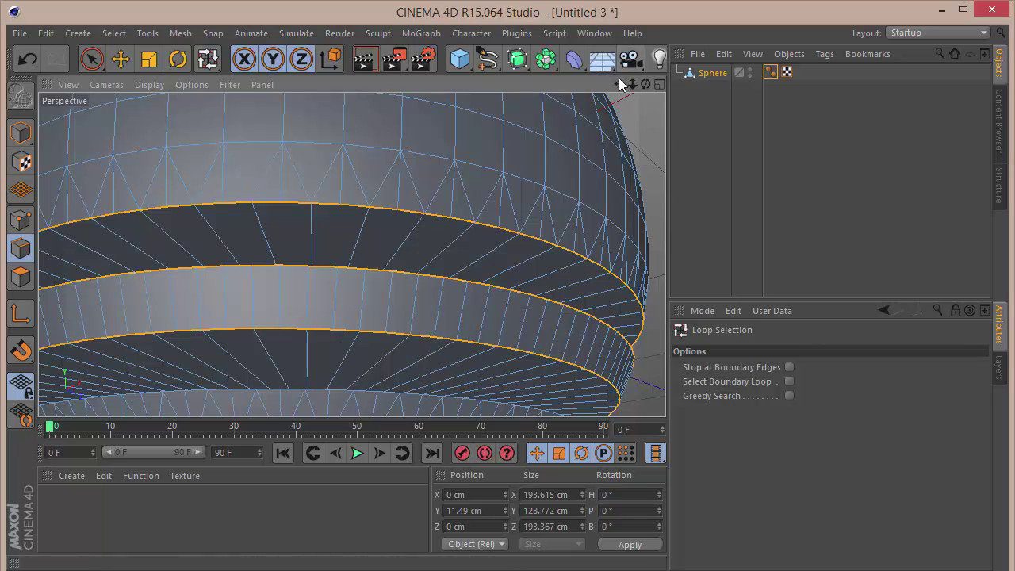
pyautogui.moveTo(620, 83); pyautogui.dragTo(532, 210)
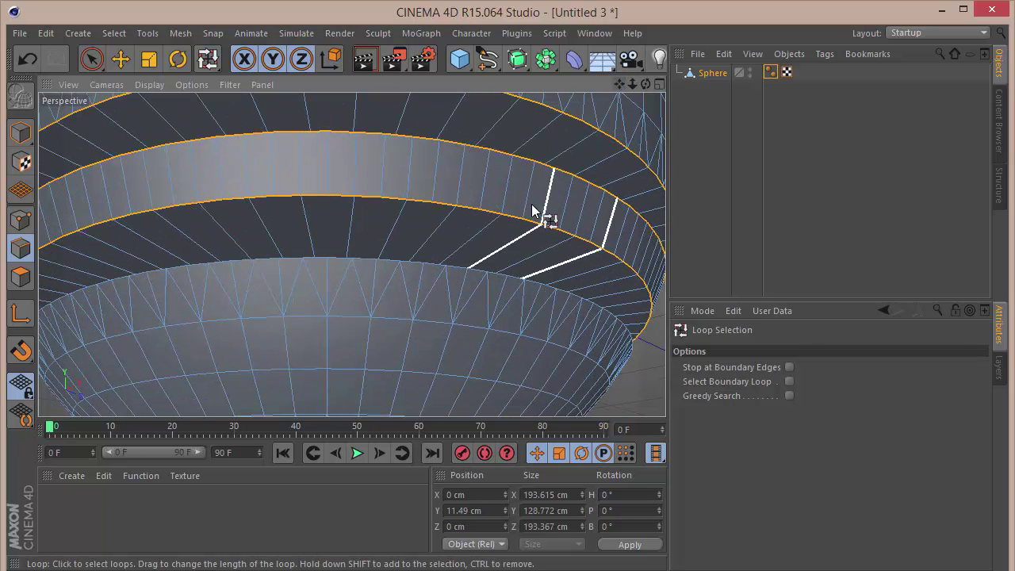
pyautogui.keyDown('shift'); pyautogui.click(466, 265); pyautogui.keyUp('shift')
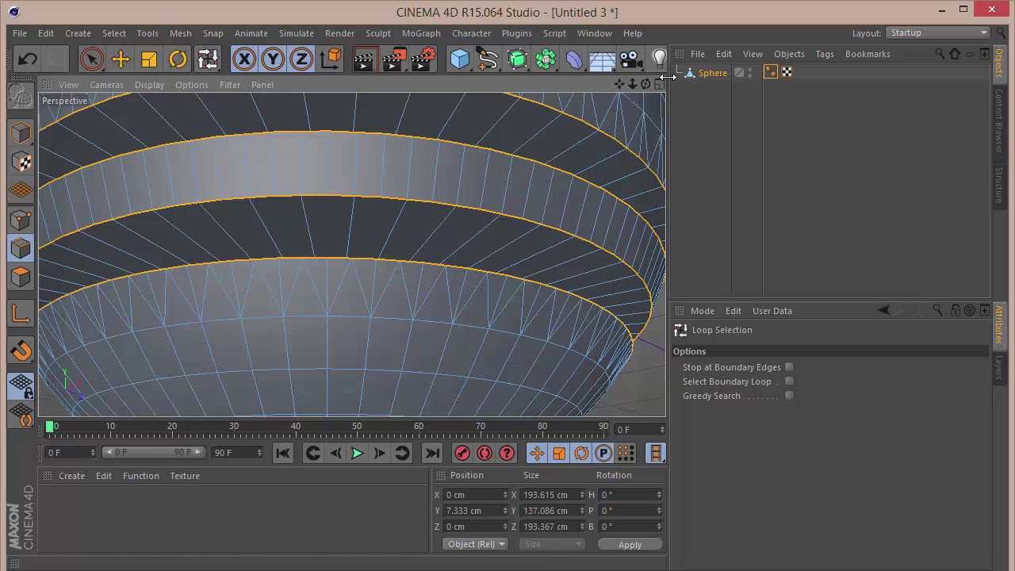
# - Add the rim edge loops on both sides of the gap above the sphere's bottommost cap to the selection
pyautogui.moveTo(622, 89); pyautogui.dragTo(312, 331)
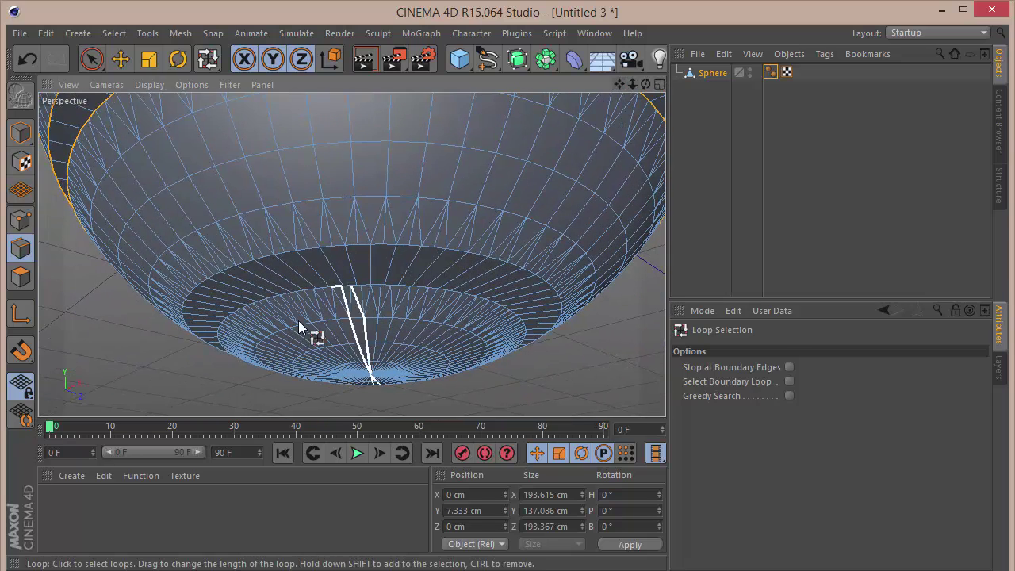
pyautogui.keyDown('shift'); pyautogui.click(418, 246); pyautogui.keyUp('shift')
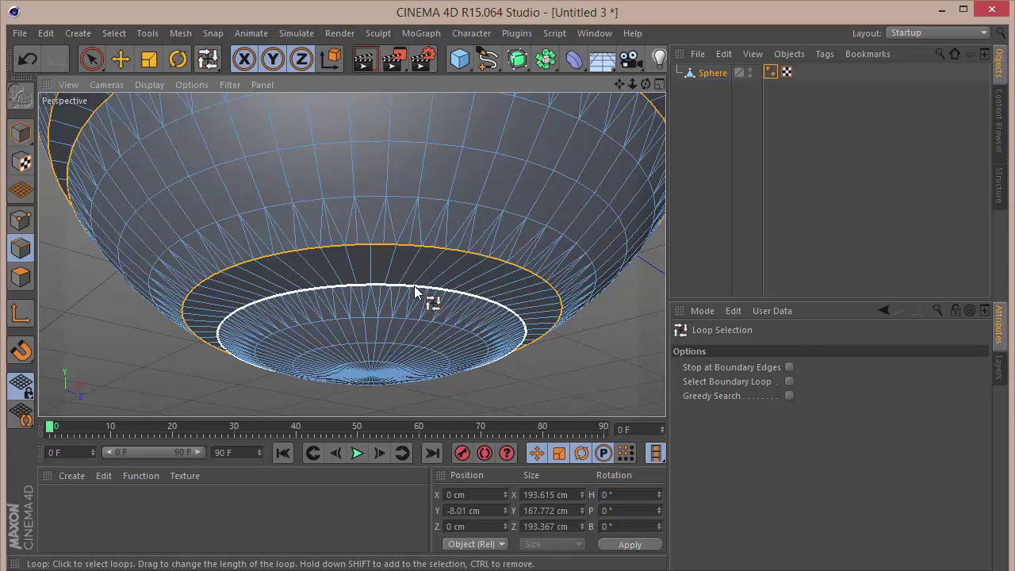
pyautogui.keyDown('shift'); pyautogui.click(426, 293); pyautogui.keyUp('shift')
# - Bevel the selected rim edges in Chamfer mode with a 1 cm fixed-distance offset and subdivision 2, and deselect the sphere
pyautogui.moveTo(632, 83)
pyautogui.mouseDown()
pyautogui.moveTo(352, 255)
pyautogui.moveTo(632, 84)
pyautogui.mouseUp()
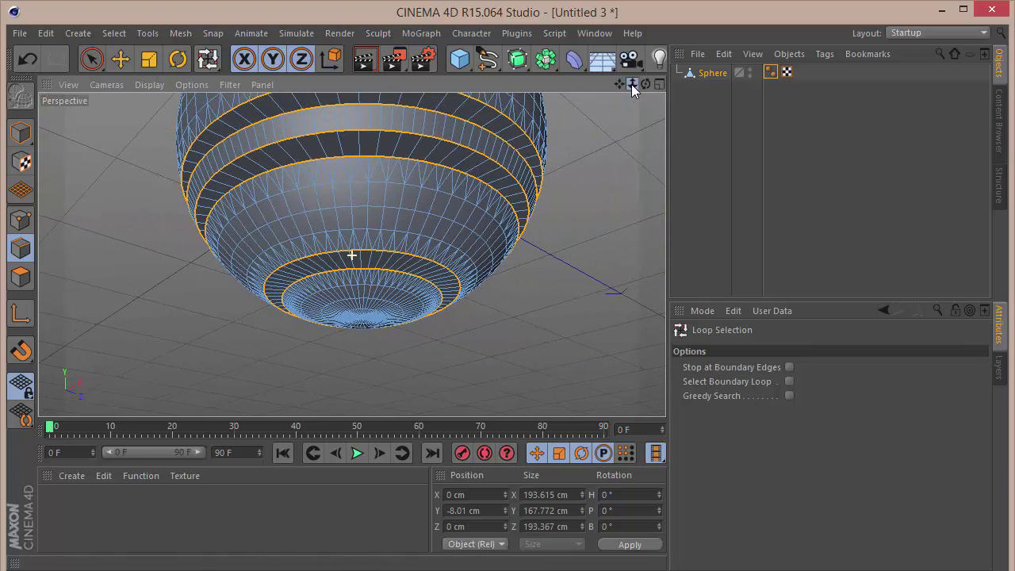
pyautogui.rightClick(602, 167)
pyautogui.click(628, 447)
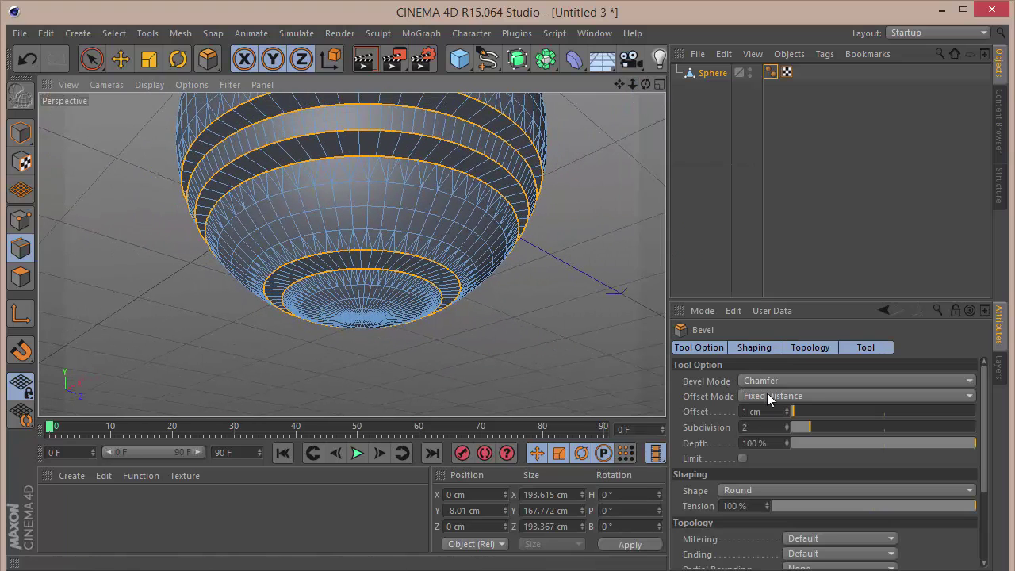
pyautogui.click(768, 424)
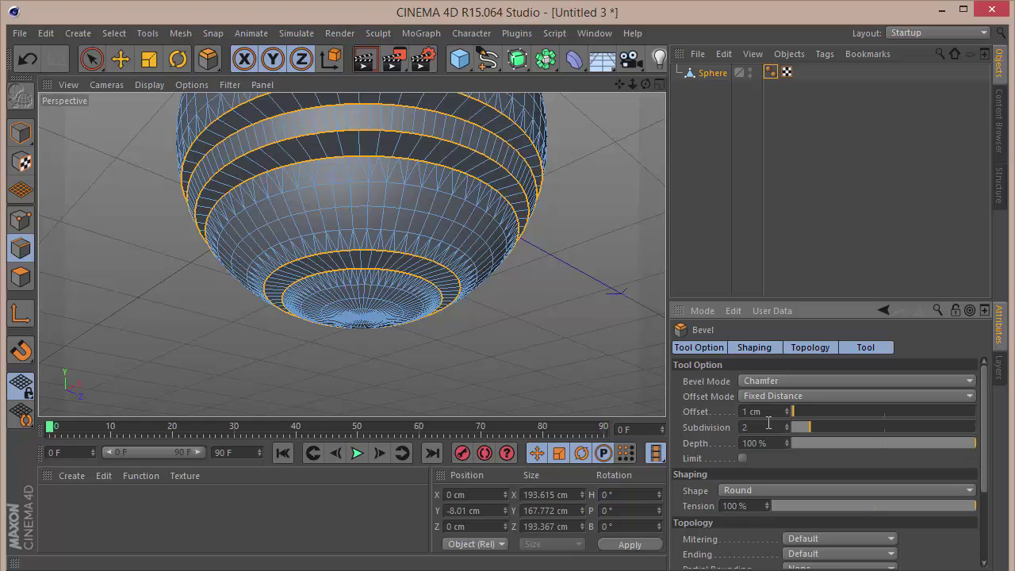
pyautogui.click(838, 84)
pyautogui.moveTo(644, 85); pyautogui.dragTo(352, 256)
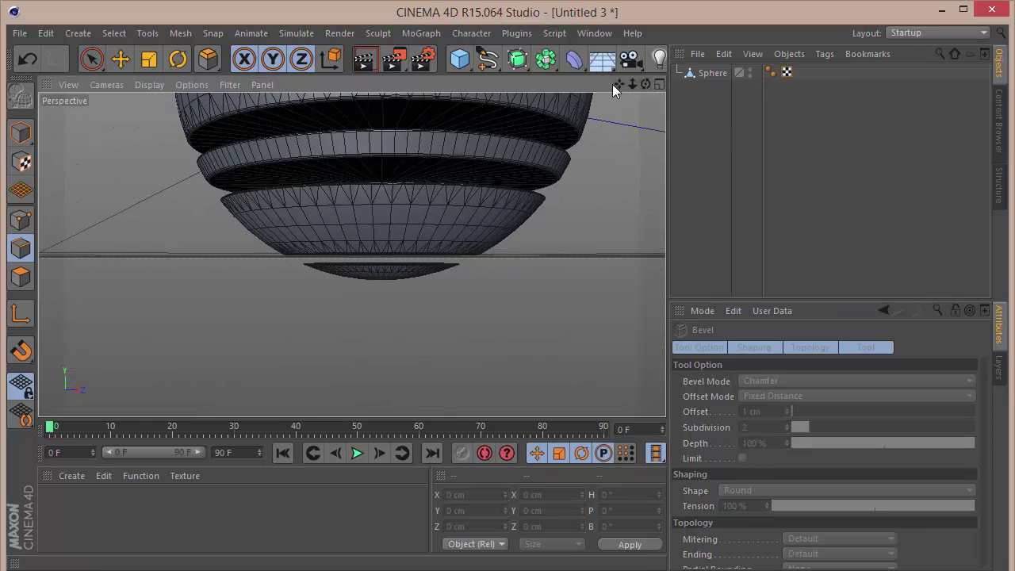
# - Switch to the Vimeo "CEDAR SPHERE" reference video in the browser, then return to the model and inspect the beveled sphere layers
pyautogui.moveTo(619, 85); pyautogui.dragTo(351, 255)
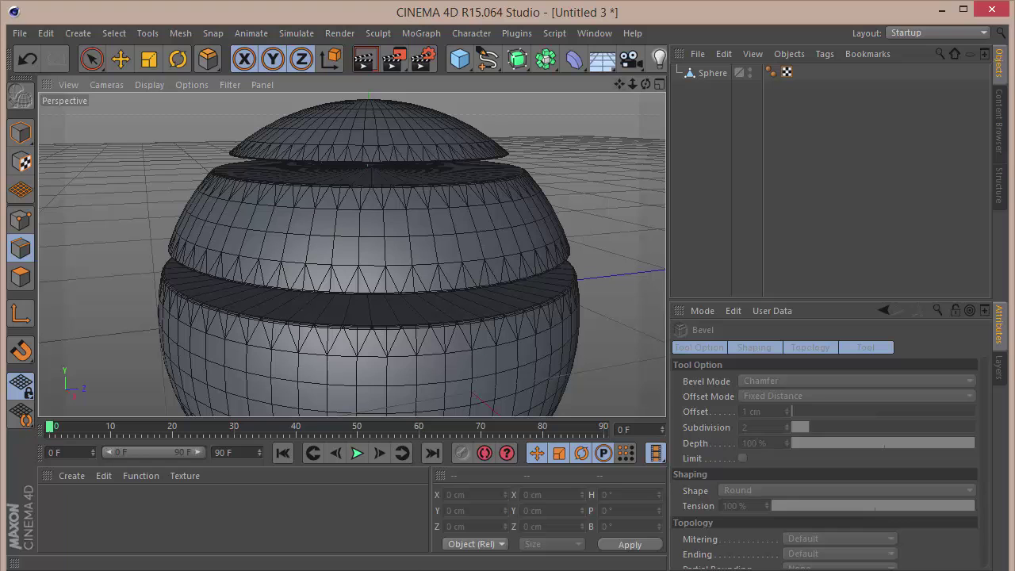
pyautogui.hotkey('alt', 'Tab')
pyautogui.scroll(-2, 294, 421)
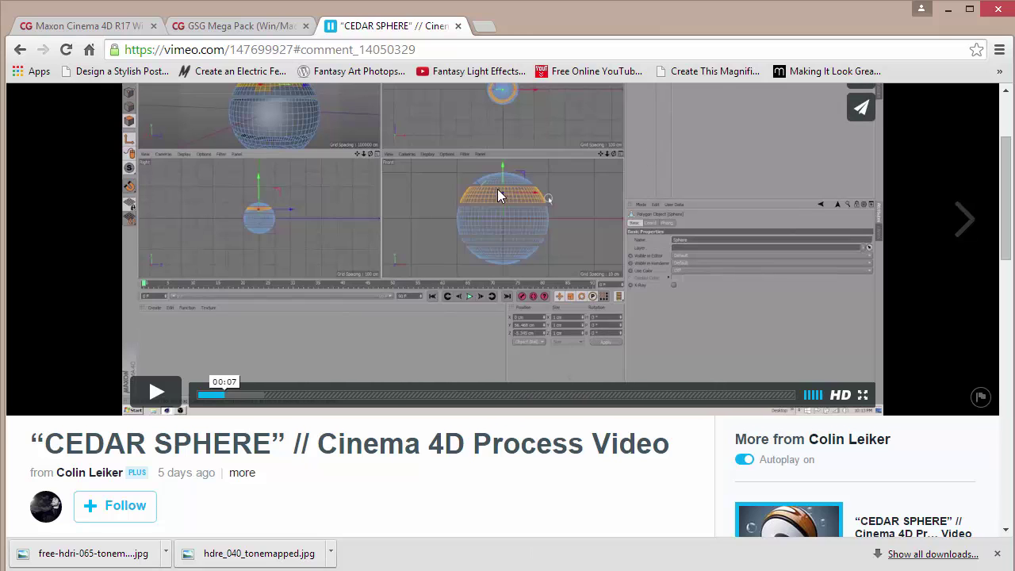
pyautogui.scroll(2, 536, 200)
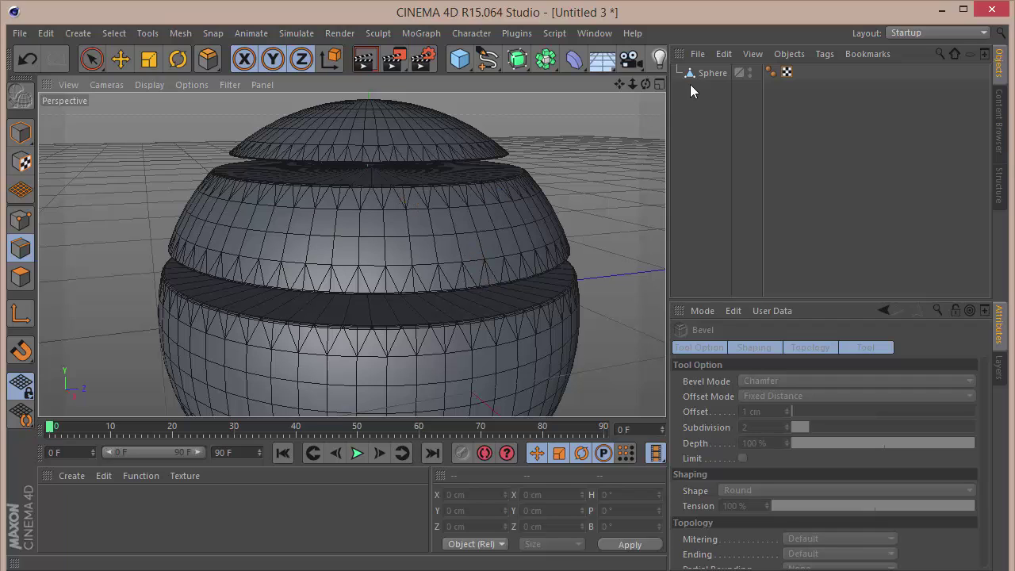
pyautogui.keyDown('alt'); pyautogui.moveTo(351, 255); pyautogui.dragTo(352, 256); pyautogui.keyUp('alt')
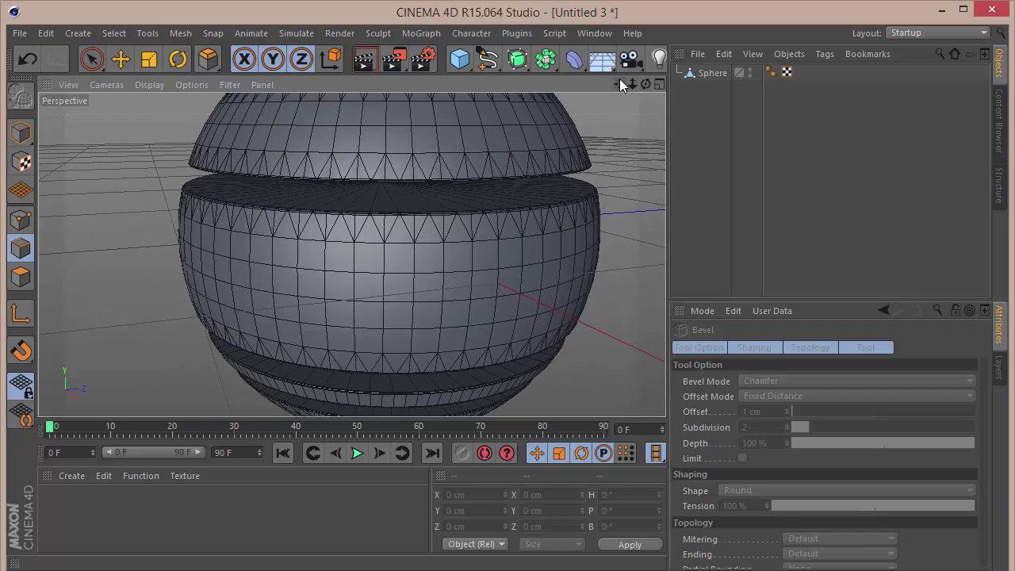
pyautogui.keyDown('alt'); pyautogui.moveTo(351, 257); pyautogui.dragTo(352, 257, button='right'); pyautogui.keyUp('alt')
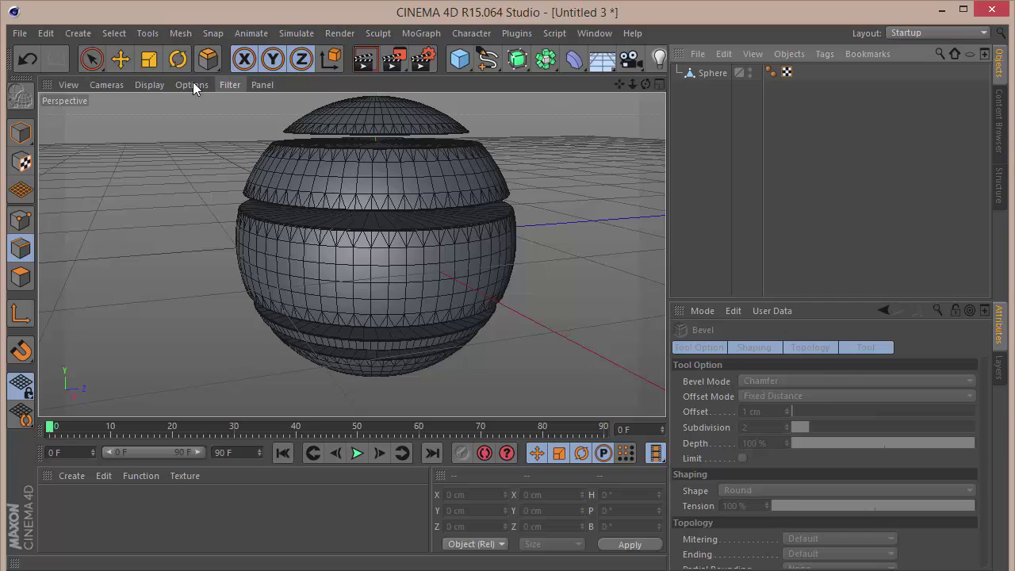
# - Add a Twist deformer as a child of the sliced Sphere and set its angle to 130°
pyautogui.click(91, 58)
pyautogui.moveTo(645, 84); pyautogui.dragTo(664, 73)
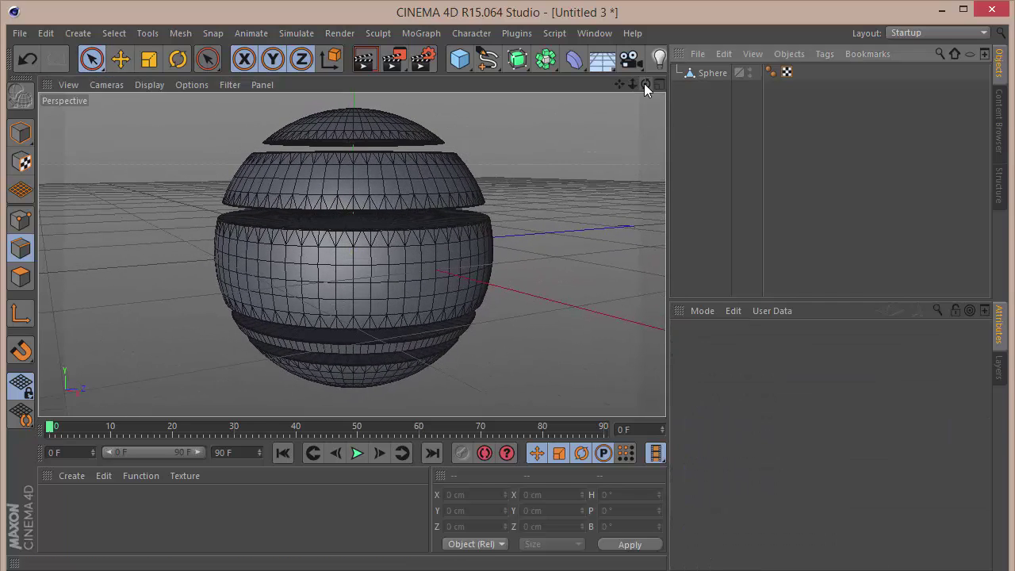
pyautogui.moveTo(573, 58); pyautogui.dragTo(689, 235)
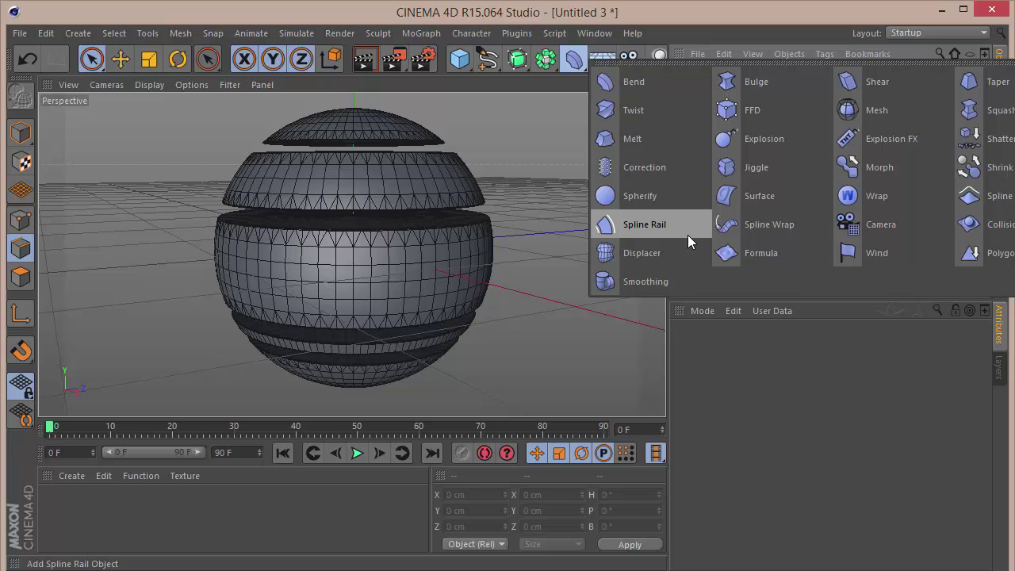
pyautogui.moveTo(687, 234); pyautogui.dragTo(659, 111)
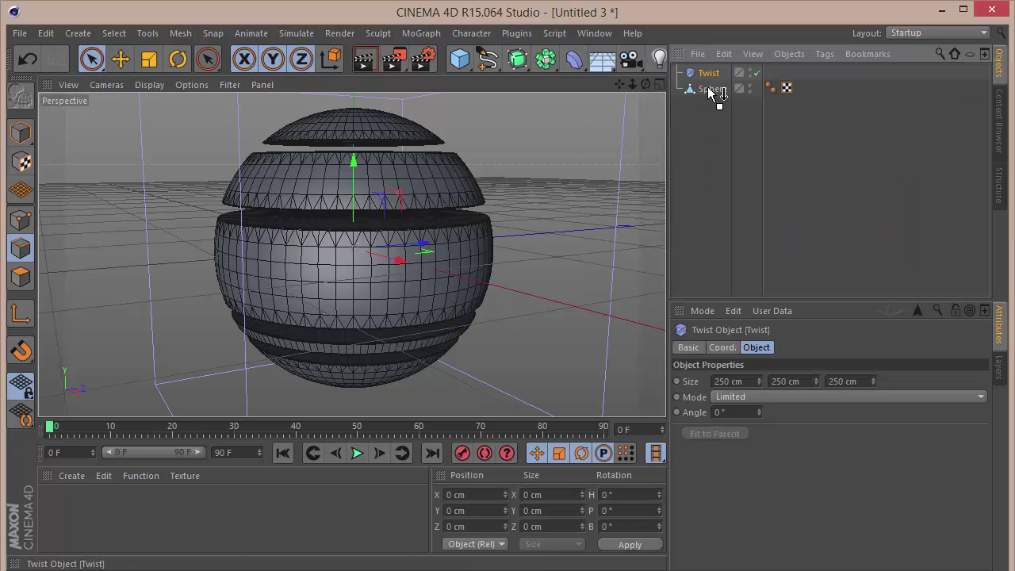
pyautogui.moveTo(709, 88); pyautogui.dragTo(710, 90)
pyautogui.moveTo(759, 412); pyautogui.dragTo(860, 412)
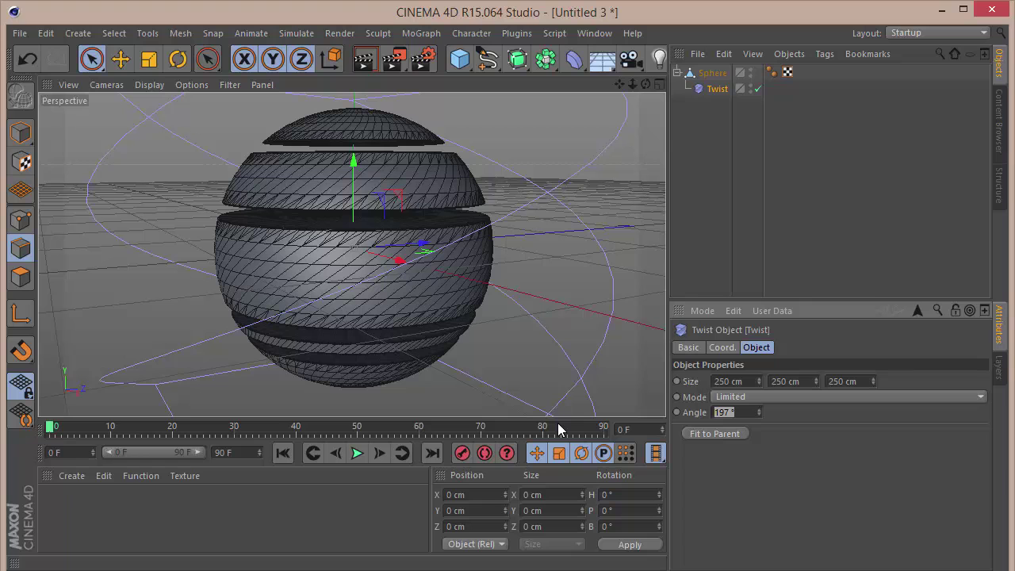
pyautogui.press('Return')
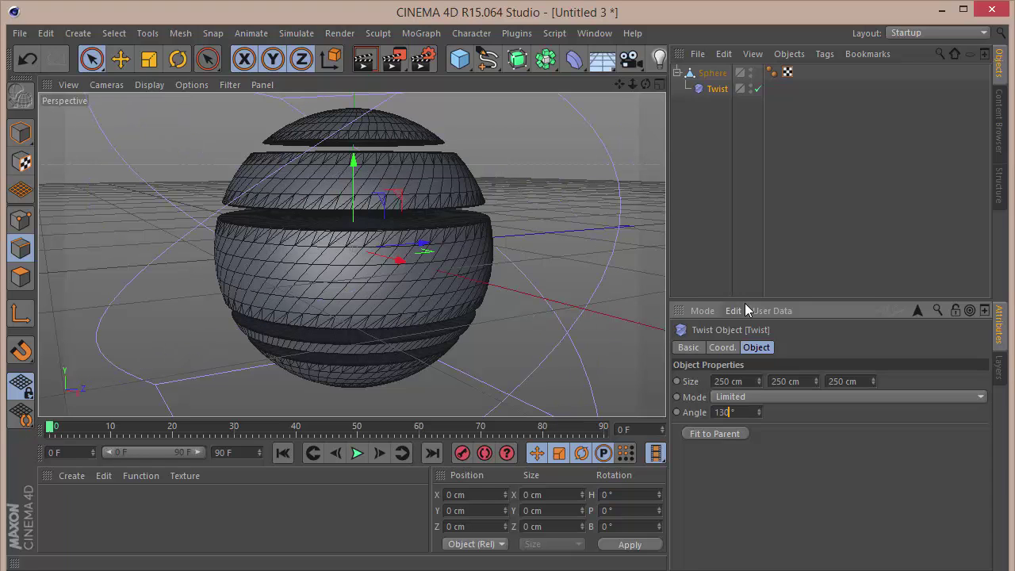
# - In model mode, rotate the Twist deformer freehand to about H -216°, P 39° and B 412°
pyautogui.moveTo(641, 80)
pyautogui.mouseDown()
pyautogui.moveTo(619, 95)
pyautogui.moveTo(631, 87)
pyautogui.mouseUp()
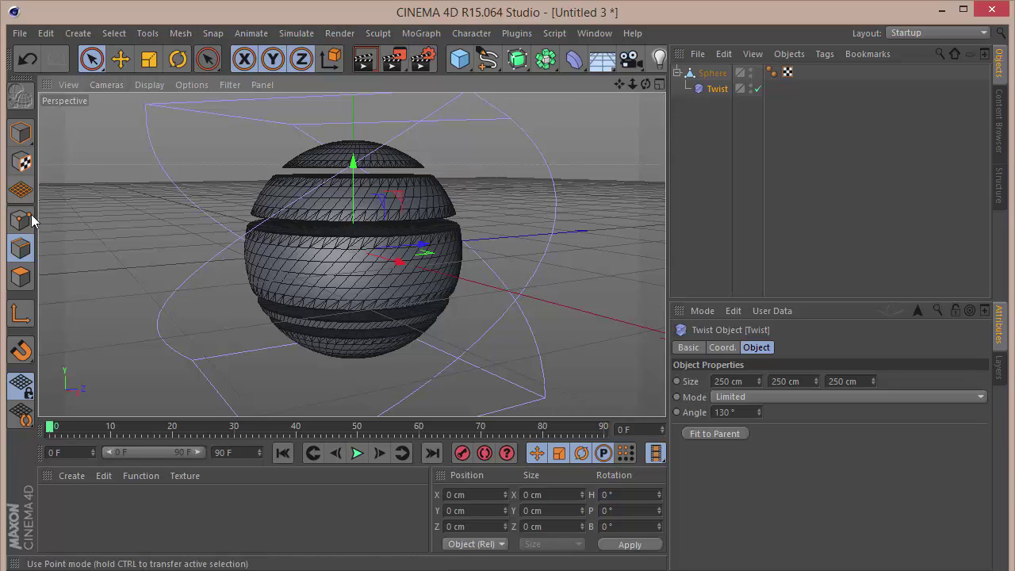
pyautogui.click(21, 132)
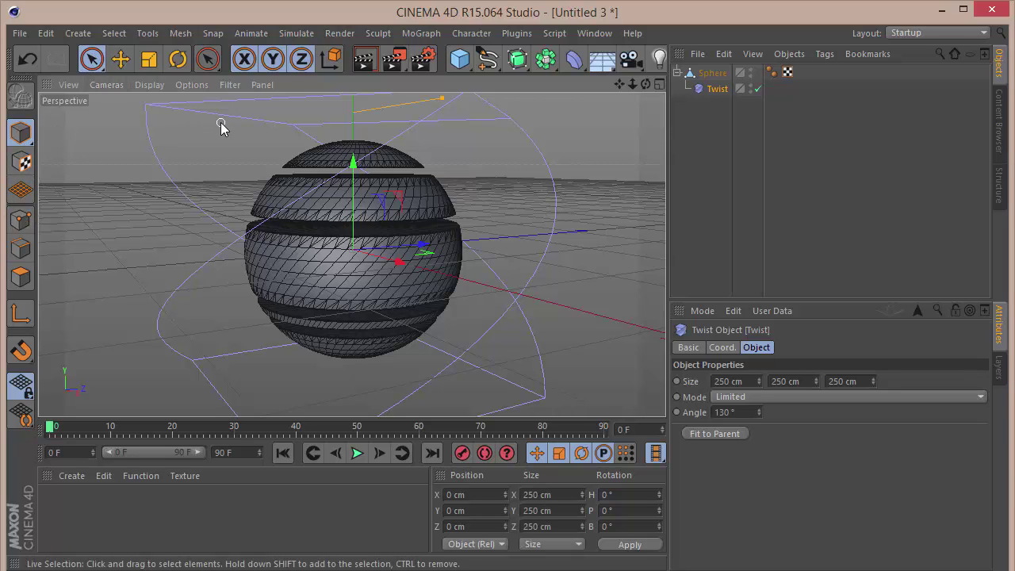
pyautogui.press('r')
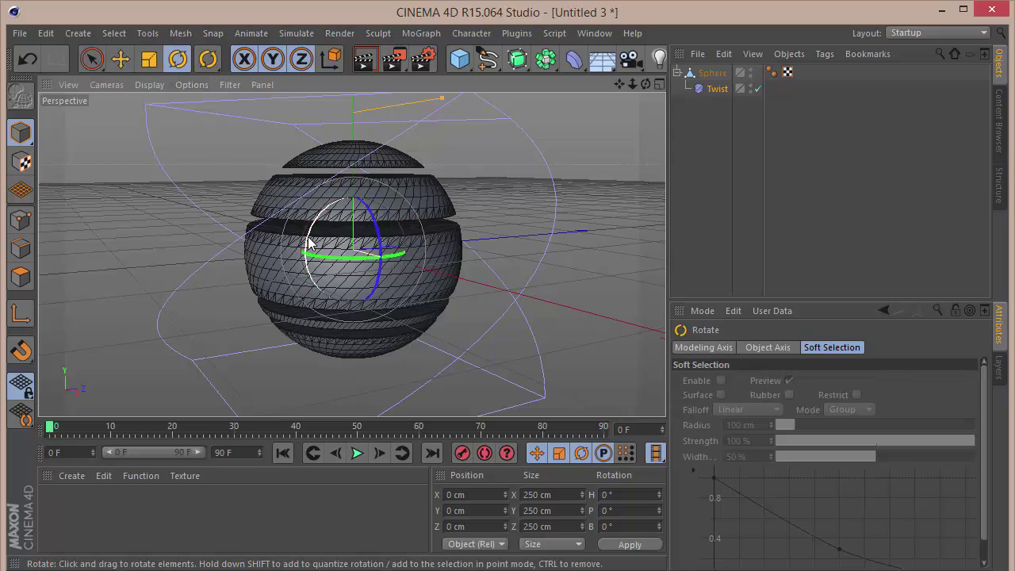
pyautogui.moveTo(310, 243); pyautogui.dragTo(442, 354)
pyautogui.moveTo(432, 355); pyautogui.dragTo(442, 209)
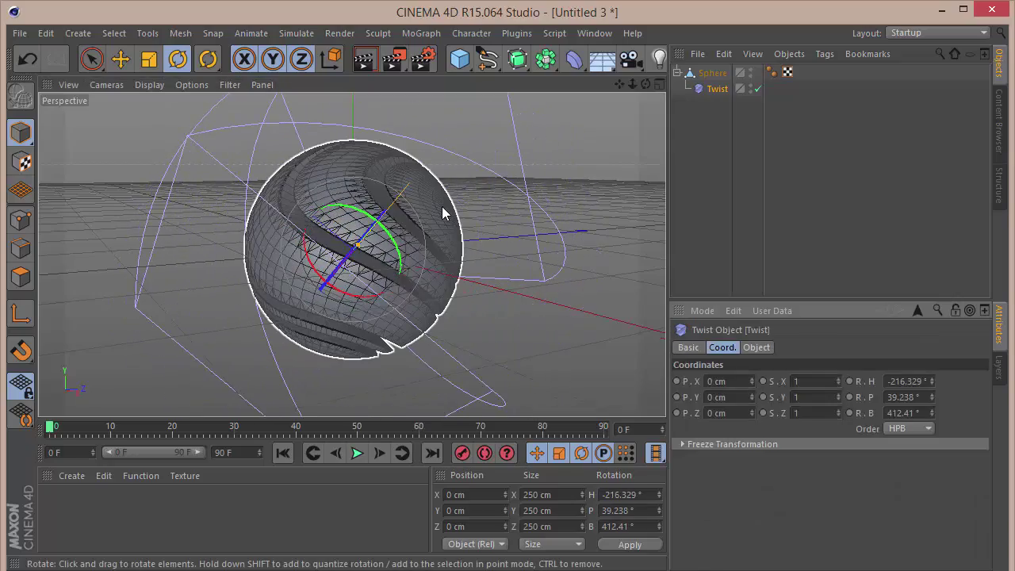
# - Set the Twist deformer's rotation to H -120°, P -140° and B 450°
pyautogui.click(923, 382)
pyautogui.write('-120')
pyautogui.press('Tab')
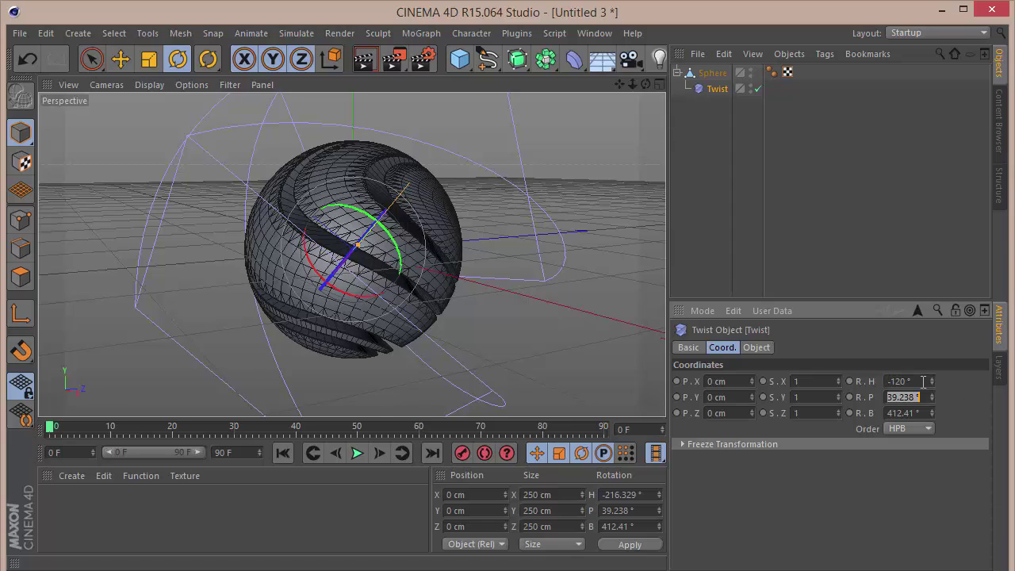
pyautogui.write('-')
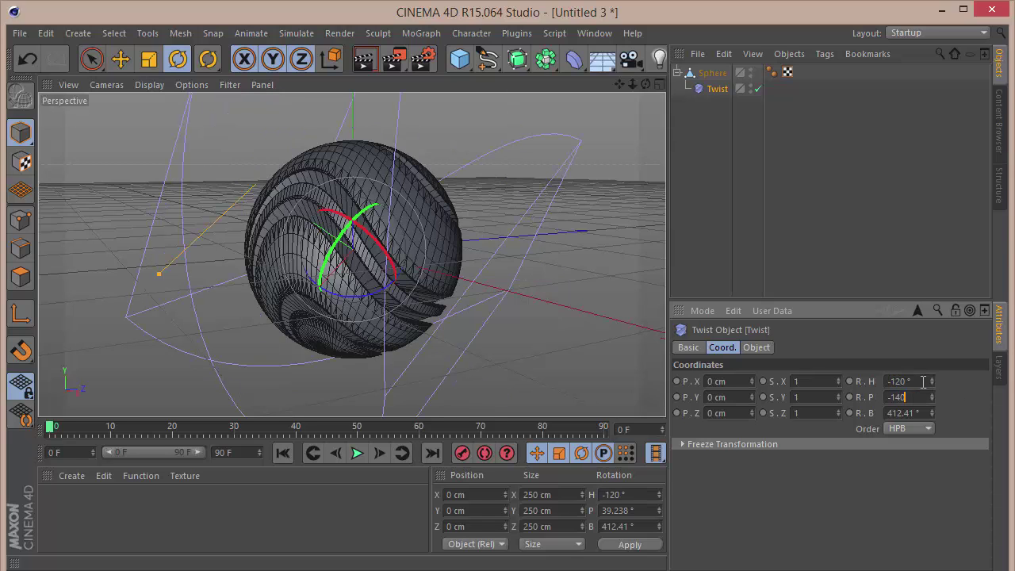
pyautogui.press('Tab')
pyautogui.write('45')
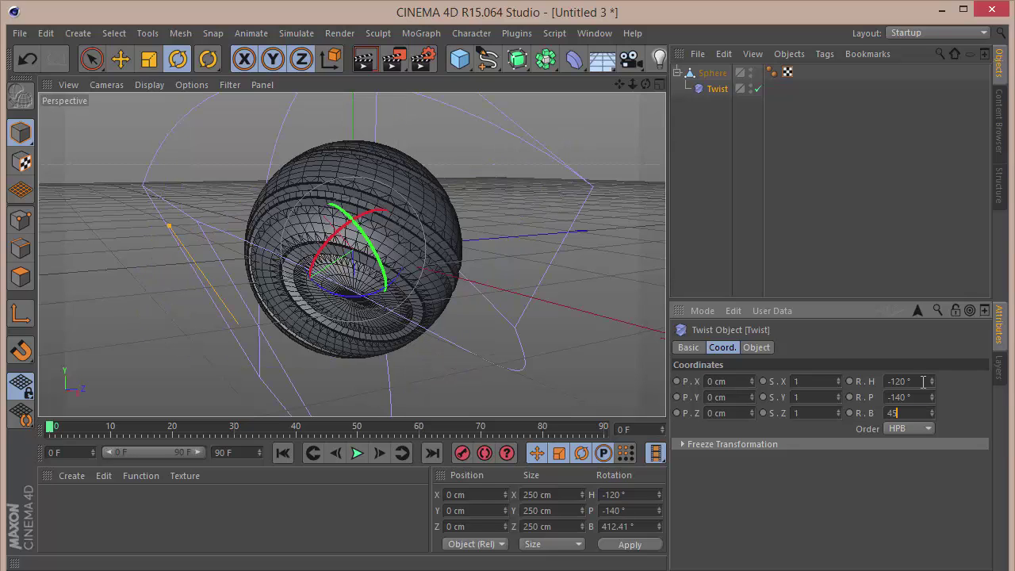
pyautogui.press('Return')
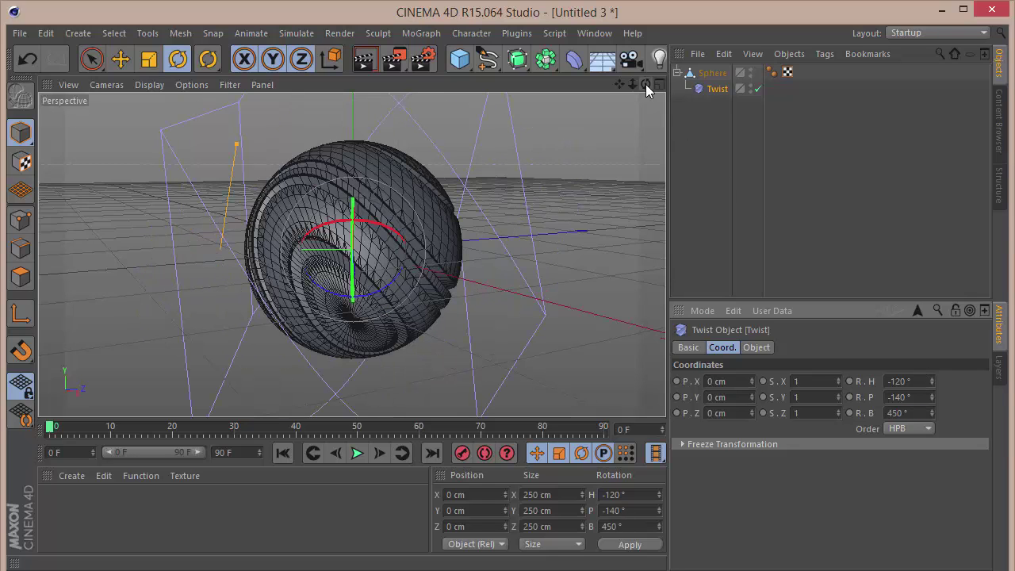
# - Add a camera, reset its rotation and its X and Y position to 0, and move it back to about Z -556 cm
pyautogui.moveTo(630, 58); pyautogui.dragTo(745, 78)
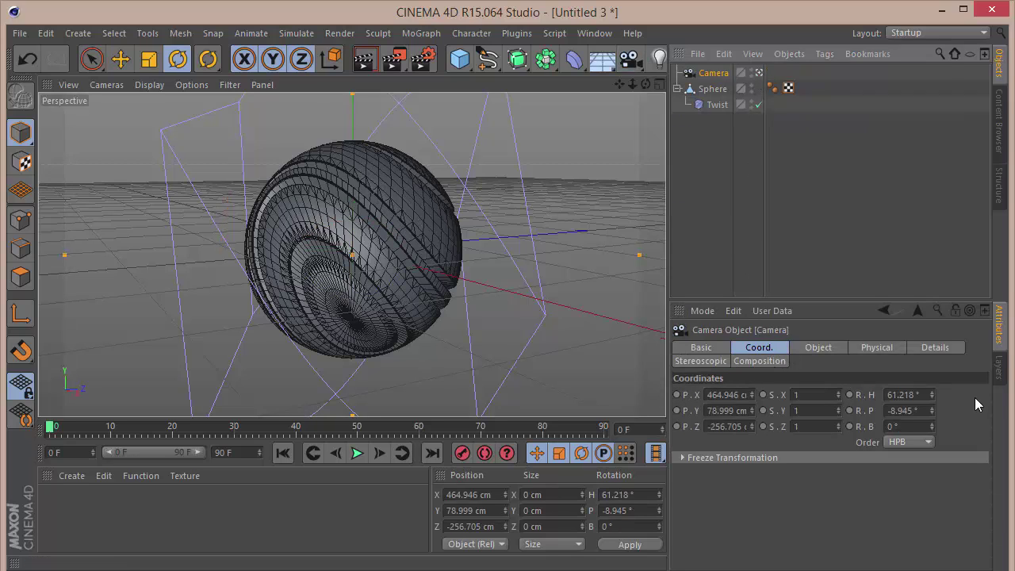
pyautogui.rightClick(931, 395)
pyautogui.rightClick(932, 410)
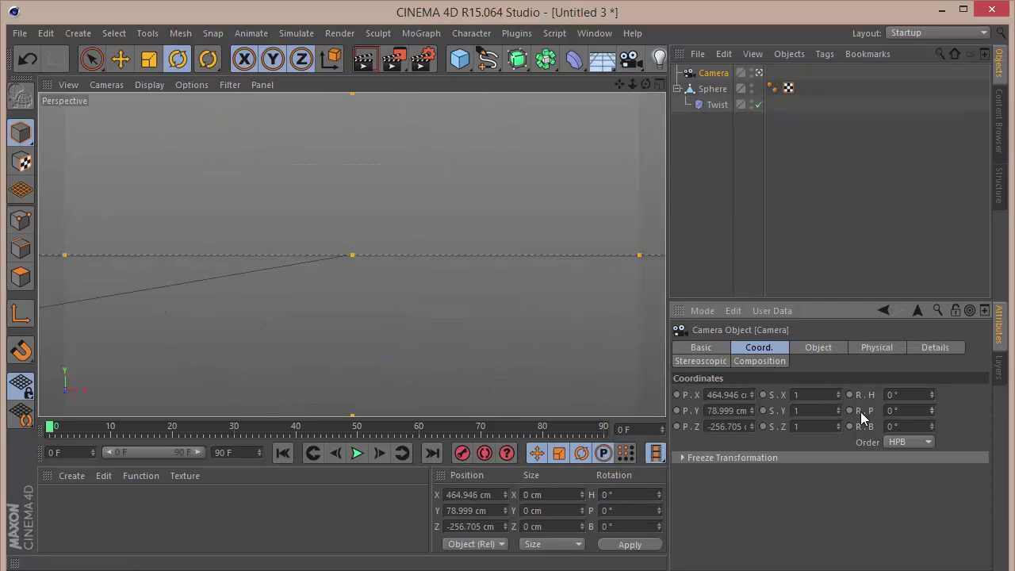
pyautogui.rightClick(751, 398)
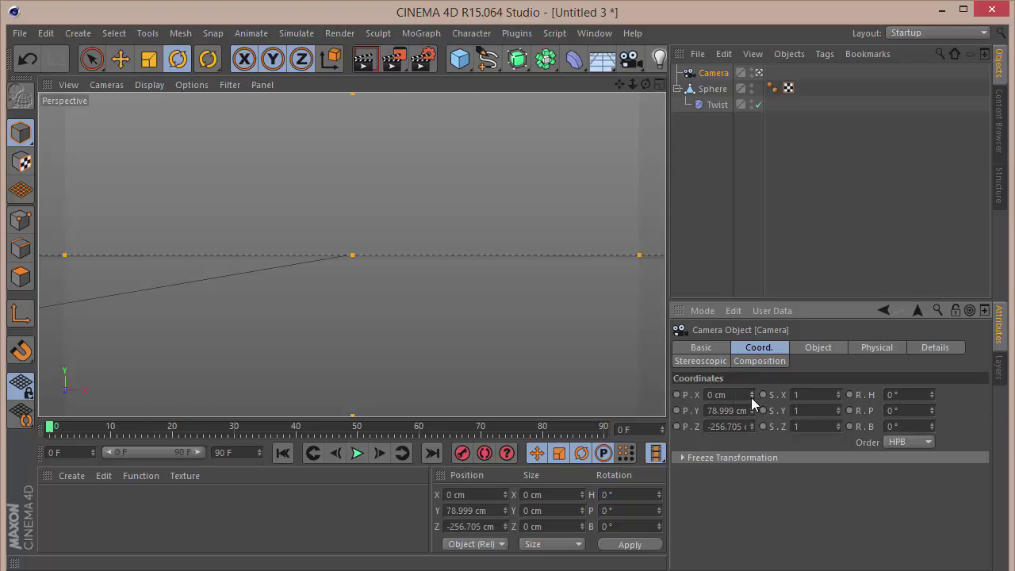
pyautogui.rightClick(751, 410)
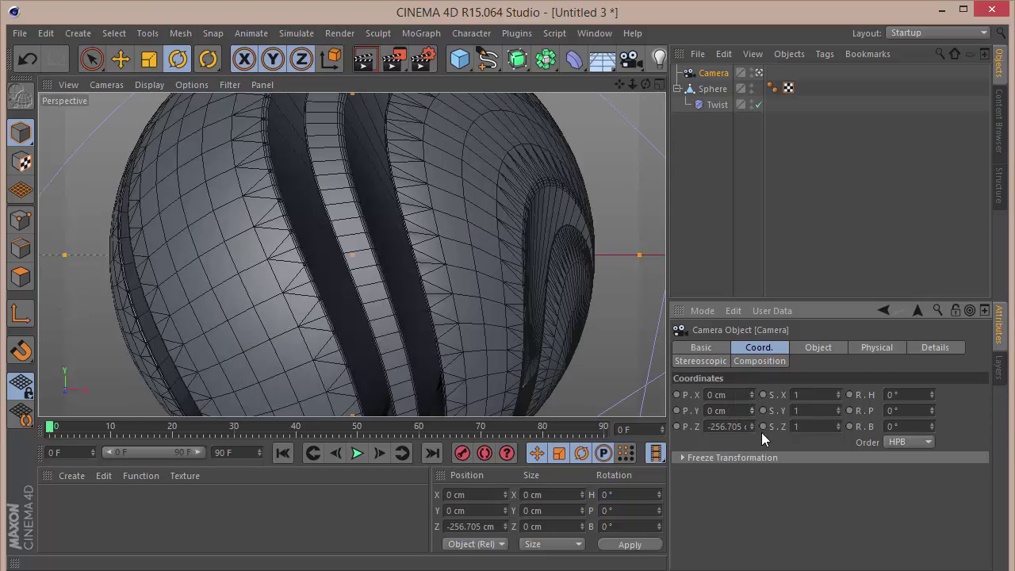
pyautogui.moveTo(752, 427); pyautogui.dragTo(752, 555)
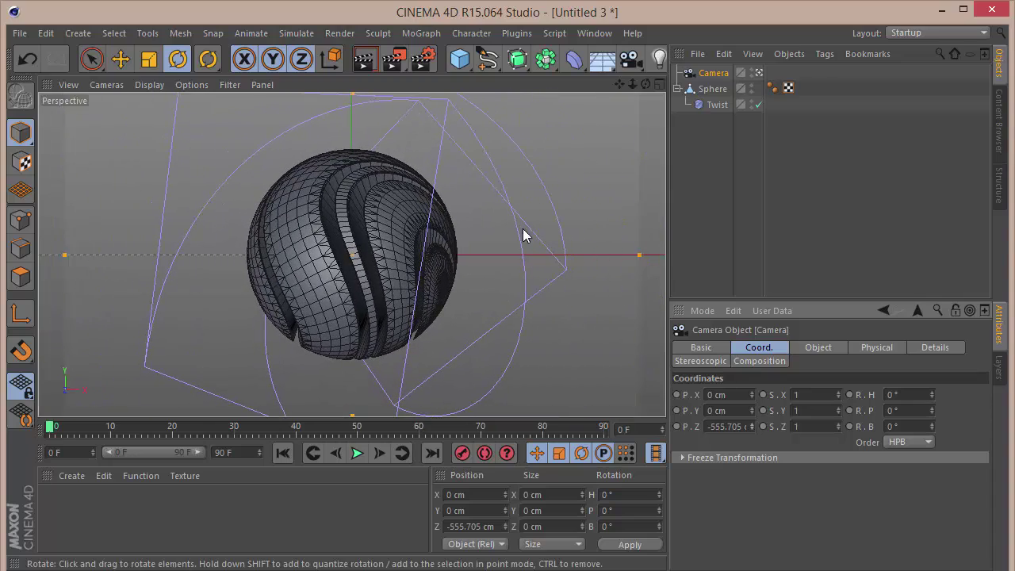
# - Rotate the sliced Sphere freehand until its grooves sweep diagonally down to the right across the front, and deselect it
pyautogui.click(710, 88)
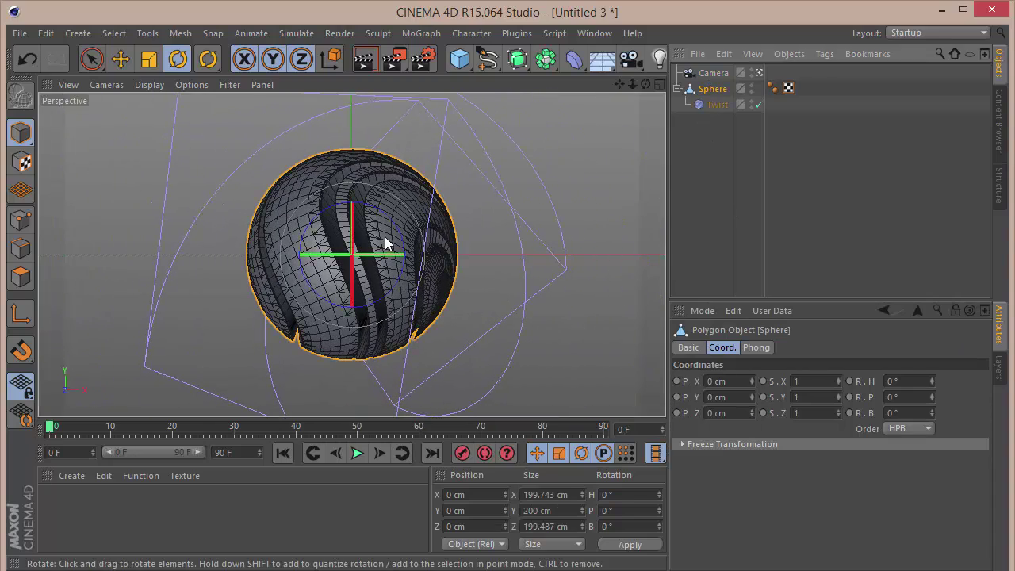
pyautogui.moveTo(387, 243); pyautogui.dragTo(340, 190)
pyautogui.click(746, 173)
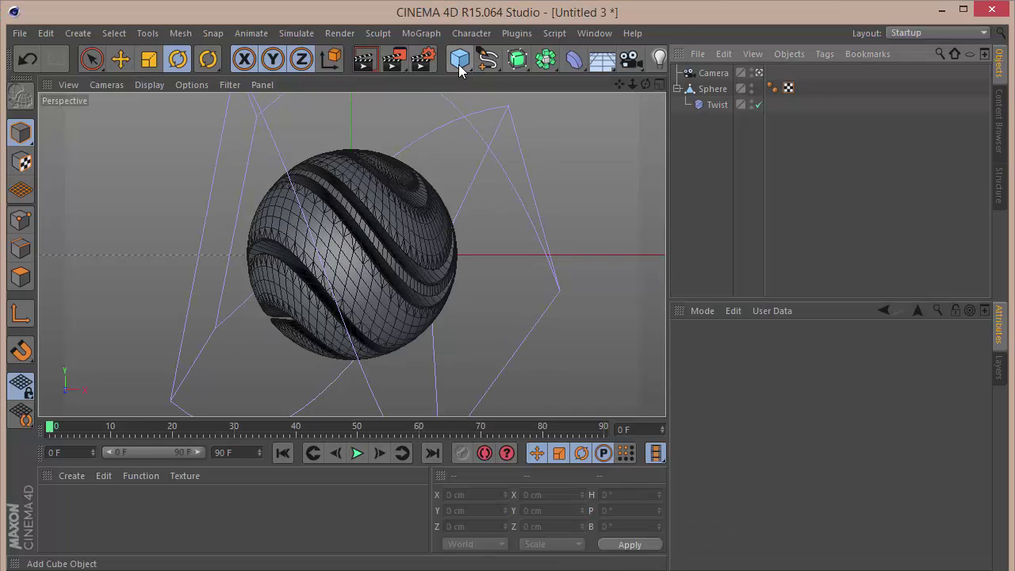
# - Add a sphere primitive at the origin and set its radius to 15 cm
pyautogui.moveTo(459, 58); pyautogui.dragTo(782, 110)
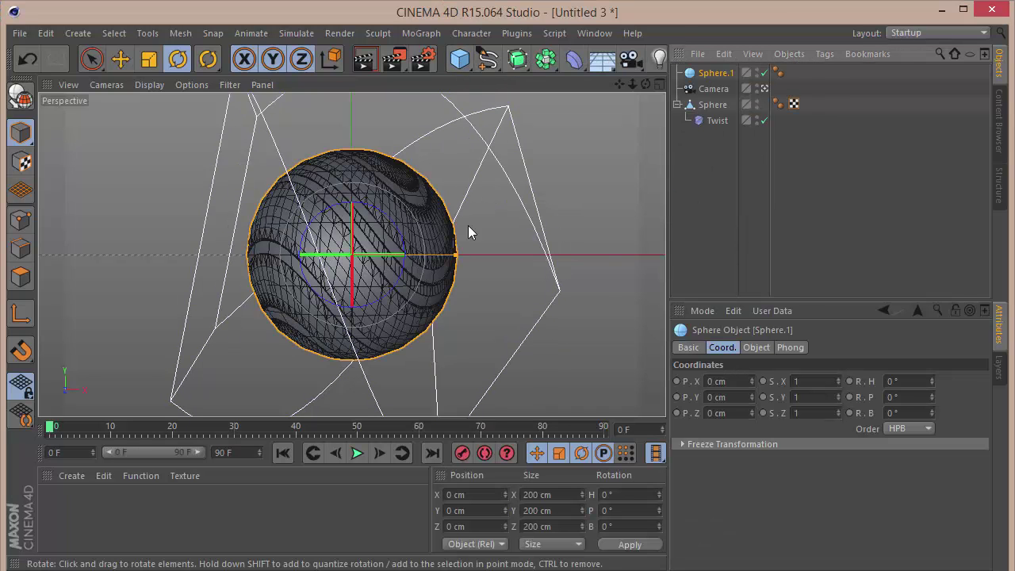
pyautogui.click(91, 57)
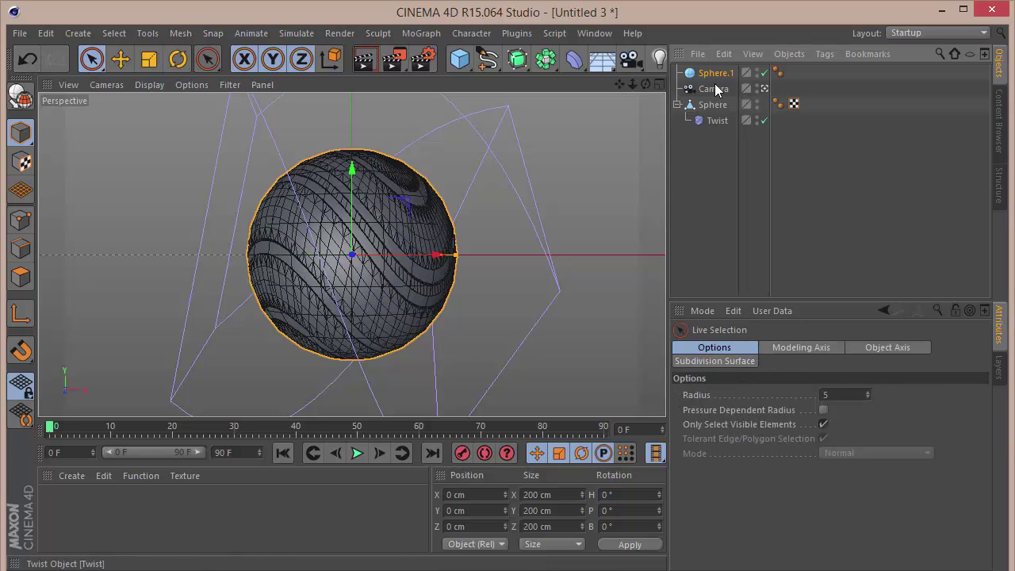
pyautogui.click(715, 73)
pyautogui.click(756, 348)
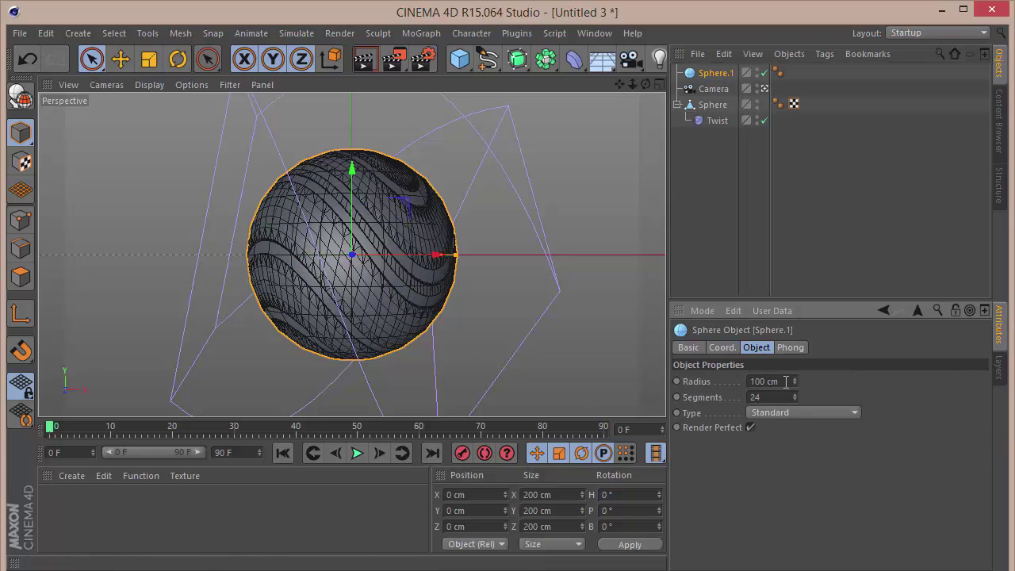
pyautogui.click(785, 381)
pyautogui.write('15')
pyautogui.press('Return')
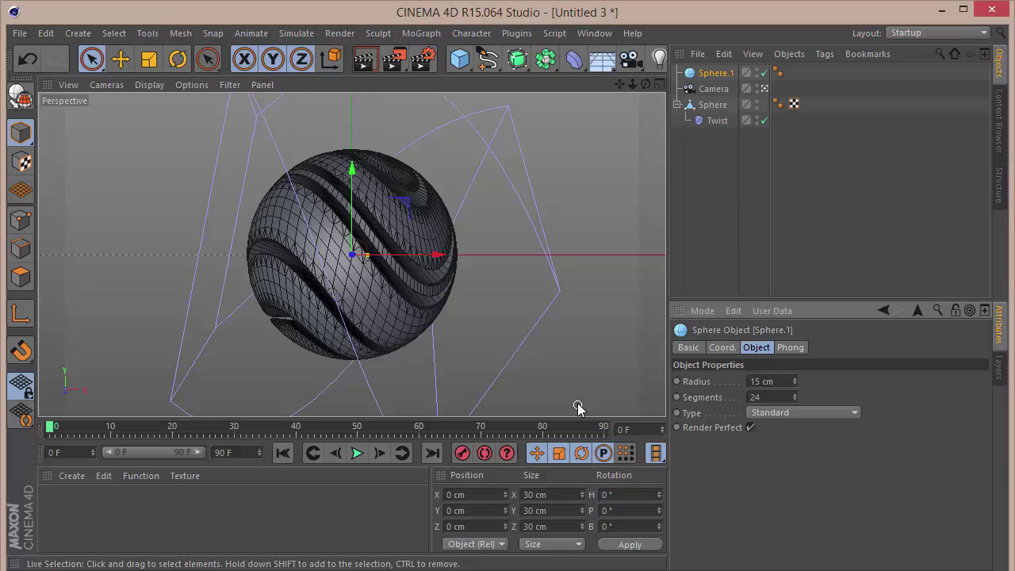
# - Add a MoGraph Cloner with the 15 cm sphere as its child and set the cloning mode to Object
pyautogui.click(428, 34)
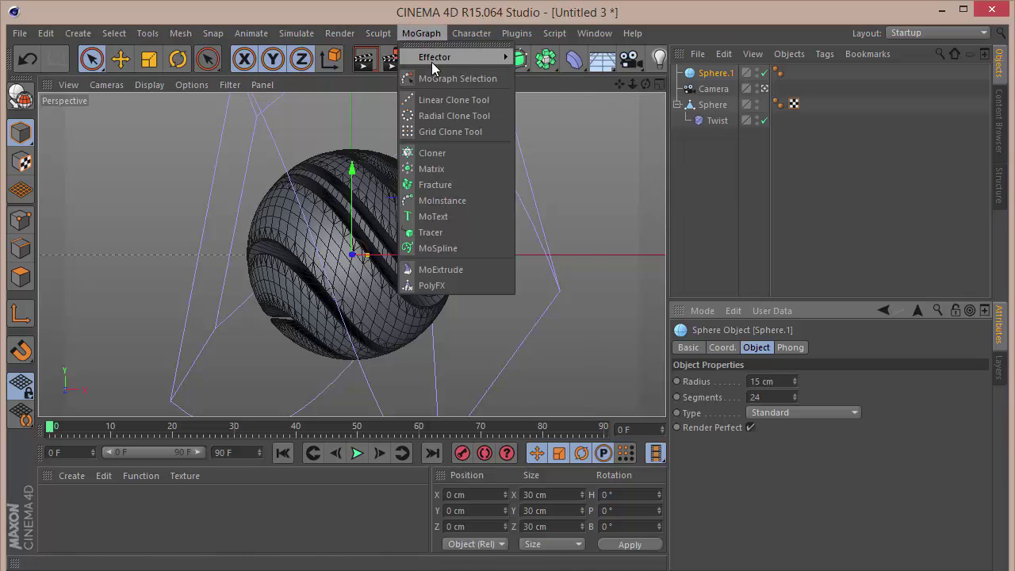
pyautogui.click(428, 155)
pyautogui.moveTo(709, 91); pyautogui.dragTo(712, 75)
pyautogui.click(713, 75)
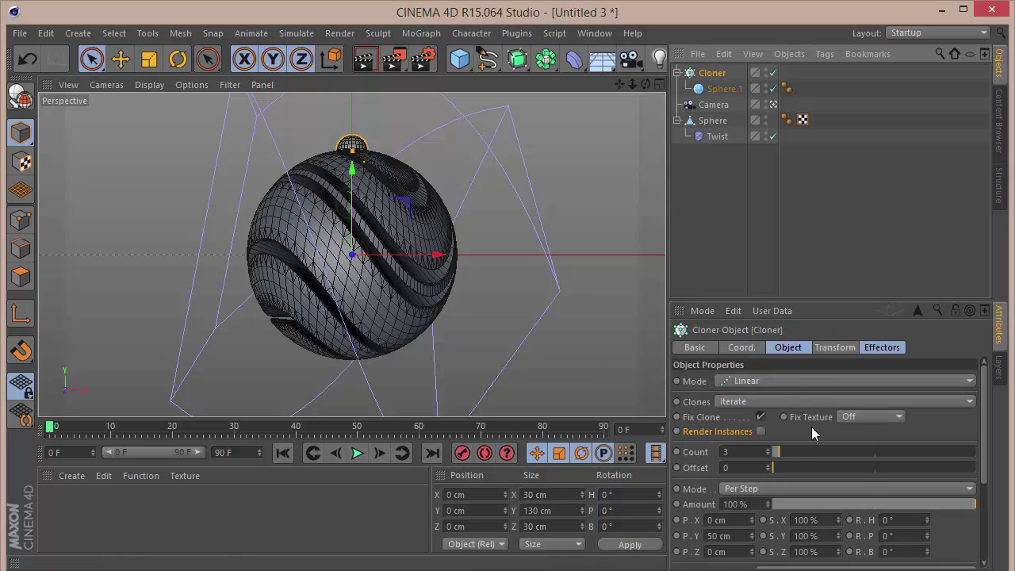
pyautogui.click(786, 383)
pyautogui.click(760, 397)
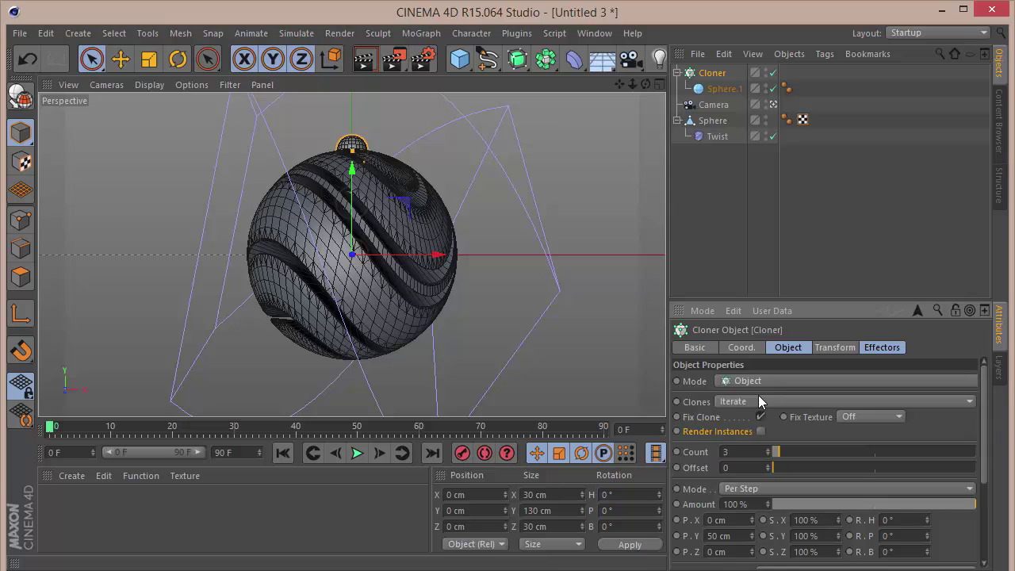
# - Add another sphere primitive outside the Cloner and set its radius to 165 cm
pyautogui.click(459, 59)
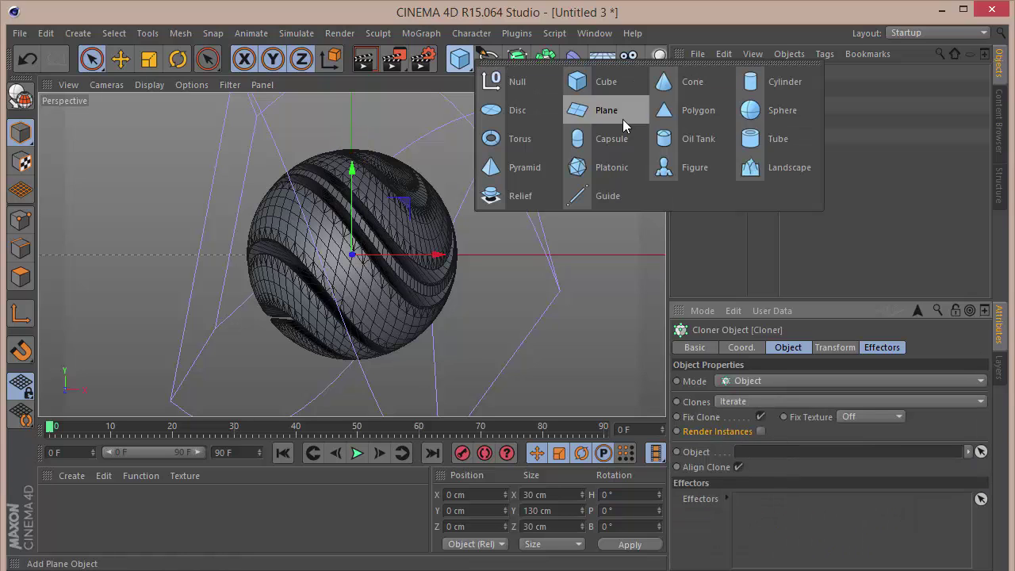
pyautogui.click(775, 116)
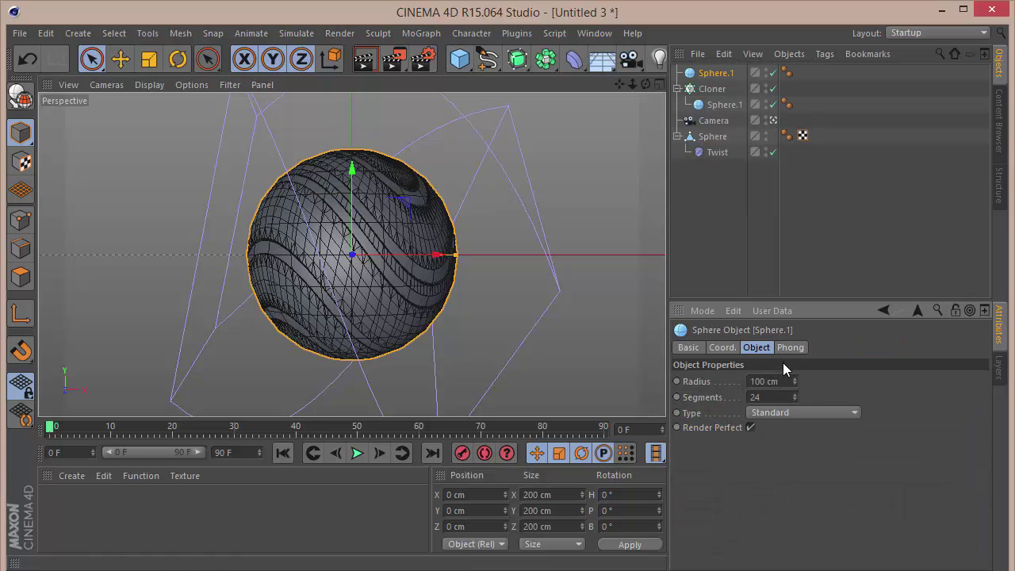
pyautogui.click(766, 381)
pyautogui.write('165')
pyautogui.press('Return')
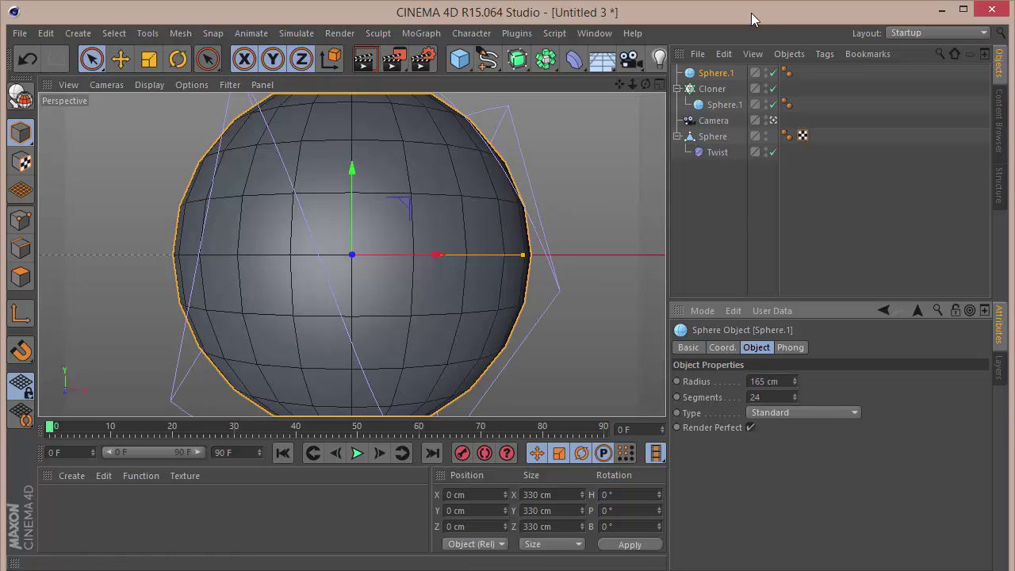
# - Assign the 165 cm sphere as the Cloner's distribution object and hide that sphere from view
pyautogui.click(712, 89)
pyautogui.moveTo(714, 73)
pyautogui.mouseDown()
pyautogui.moveTo(739, 176)
pyautogui.moveTo(769, 453)
pyautogui.mouseUp()
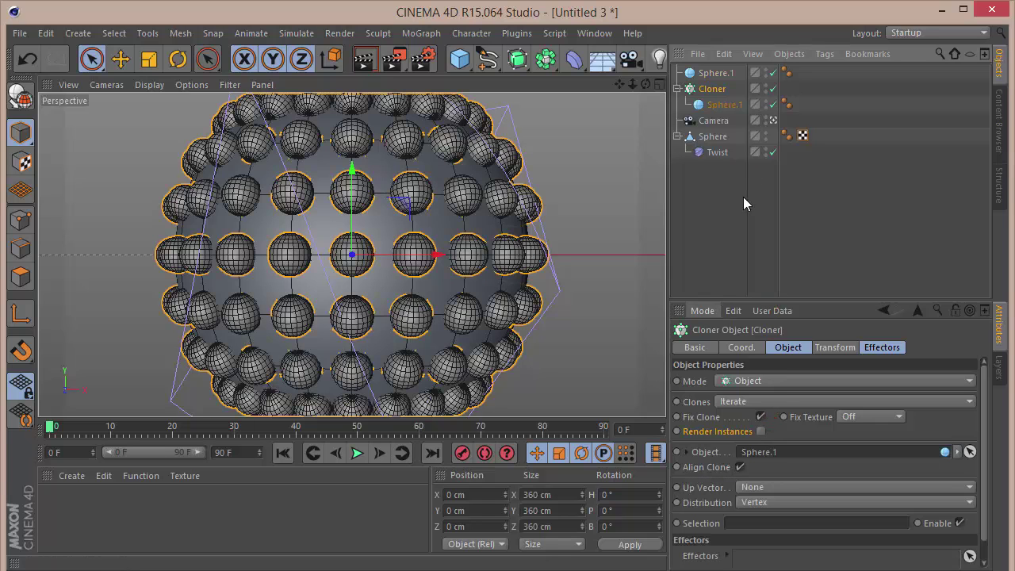
pyautogui.click(766, 70)
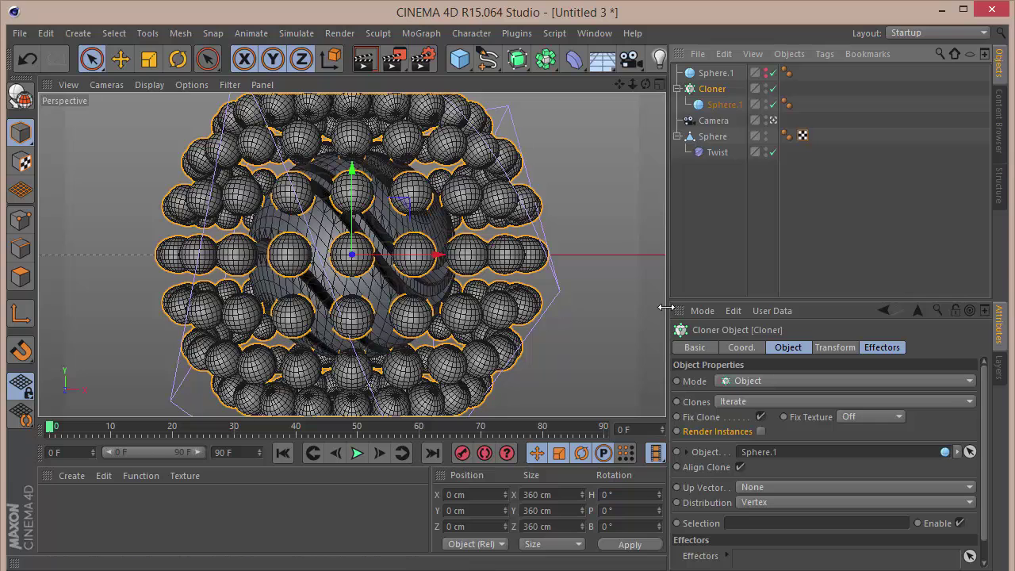
# - Change the cloned 15 cm sphere's segments to 23 and set the hidden 165 cm sphere's segments to 8
pyautogui.click(723, 104)
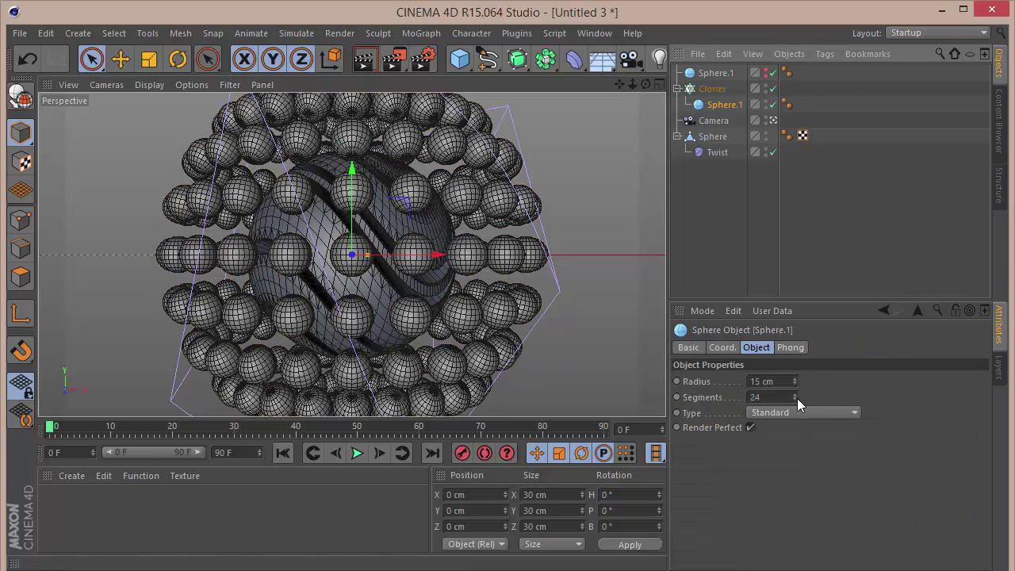
pyautogui.moveTo(797, 399); pyautogui.dragTo(798, 400)
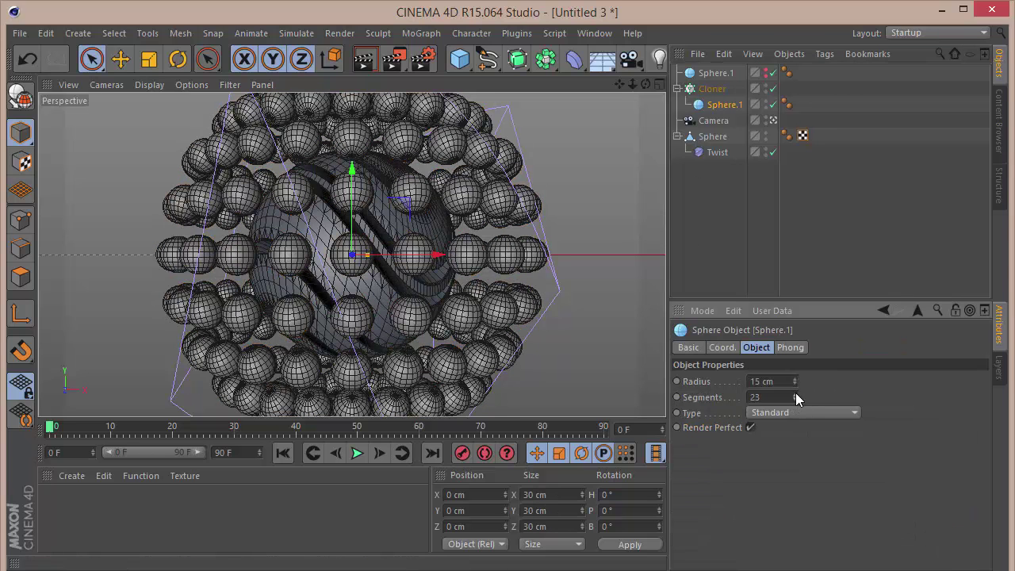
pyautogui.click(715, 72)
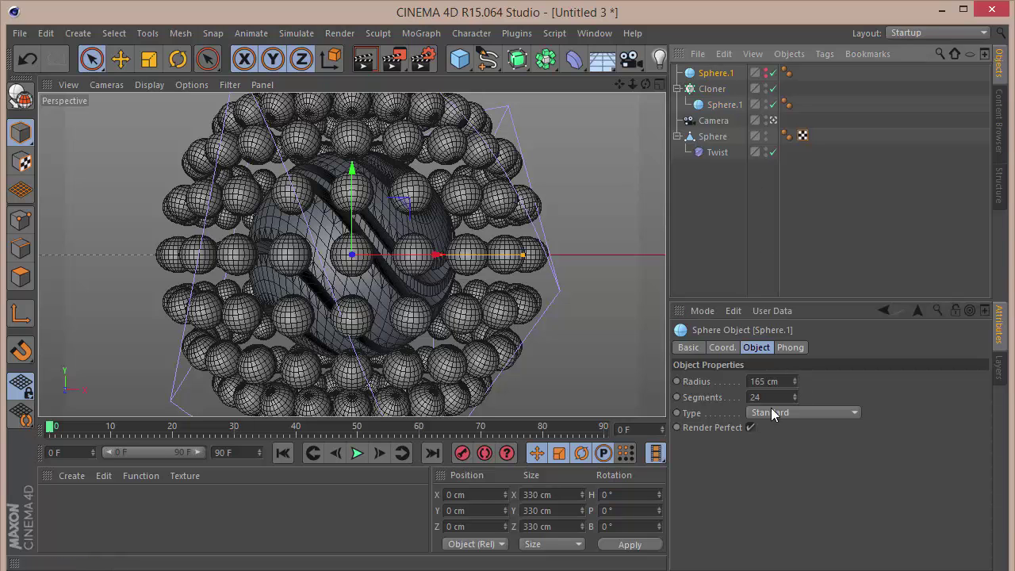
pyautogui.moveTo(794, 401); pyautogui.dragTo(798, 407)
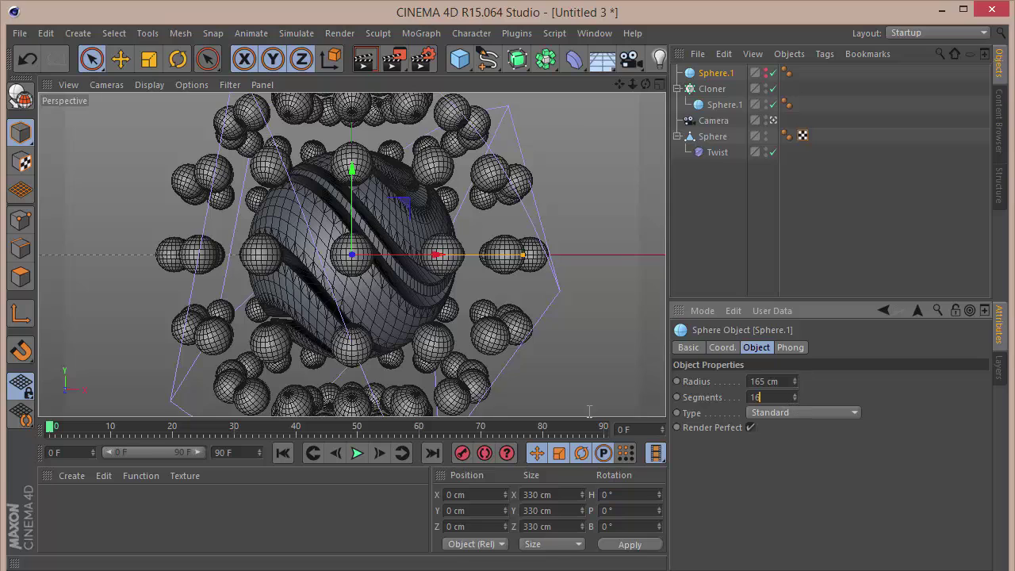
pyautogui.write('8')
pyautogui.press('Return')
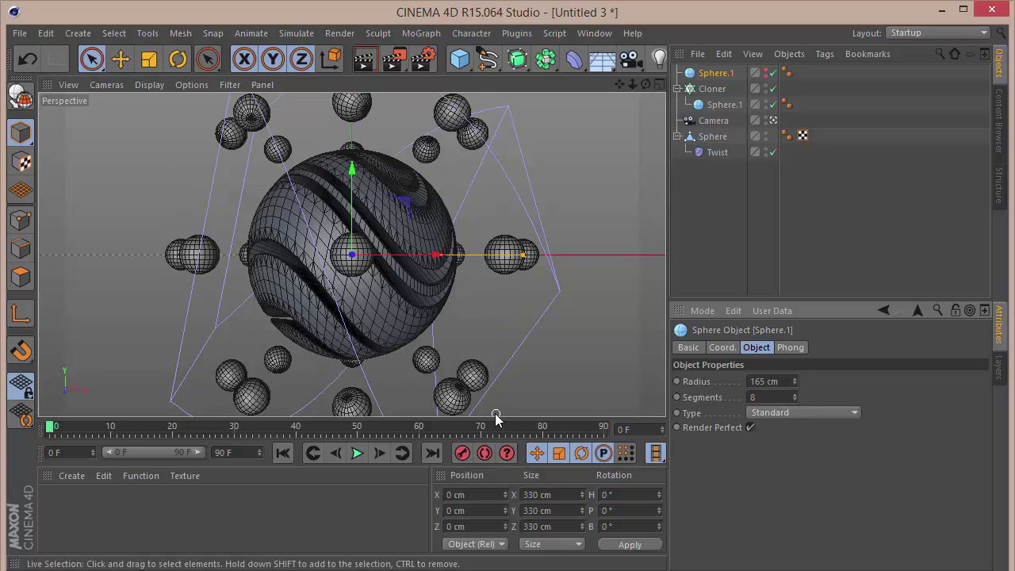
# - Collapse the Cloner in the object hierarchy and add a MoGraph Random effector to it
pyautogui.click(693, 176)
pyautogui.click(679, 88)
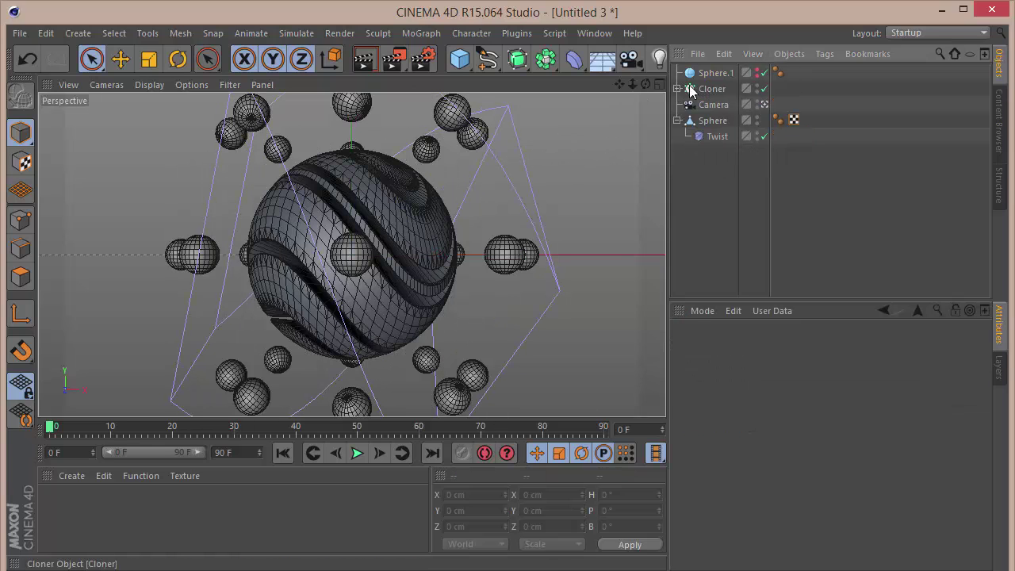
pyautogui.click(690, 90)
pyautogui.click(424, 34)
pyautogui.moveTo(443, 64)
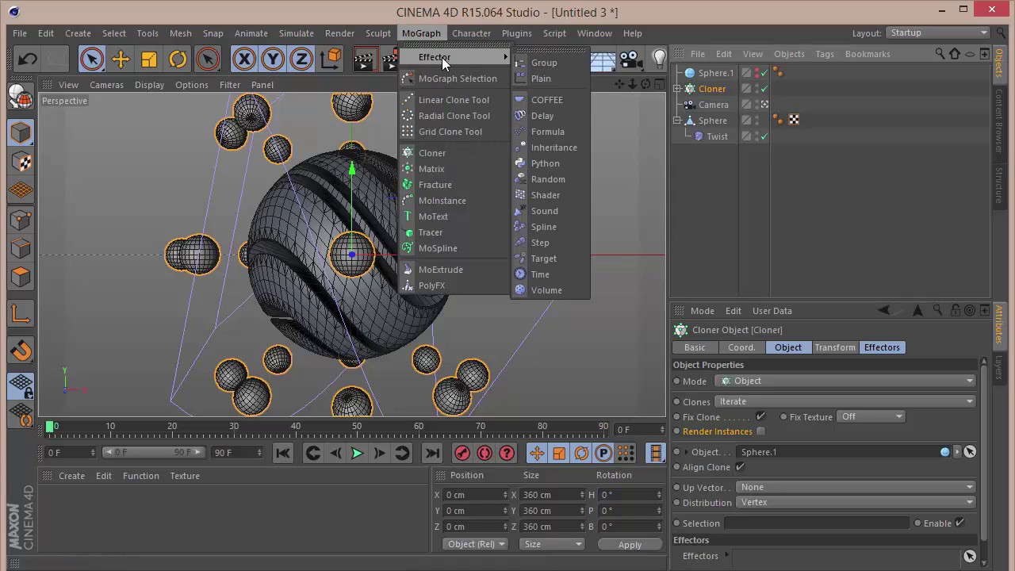
pyautogui.click(565, 179)
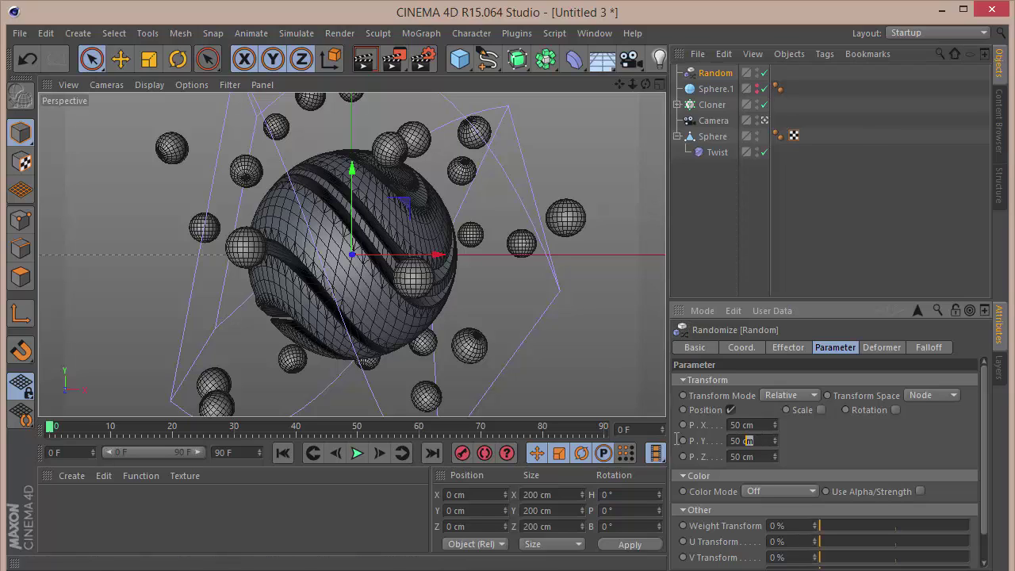
# - Set the Random effector's position strength to 190 cm in Y and -40 cm in Z
pyautogui.click(754, 440)
pyautogui.write('19')
pyautogui.press('Tab')
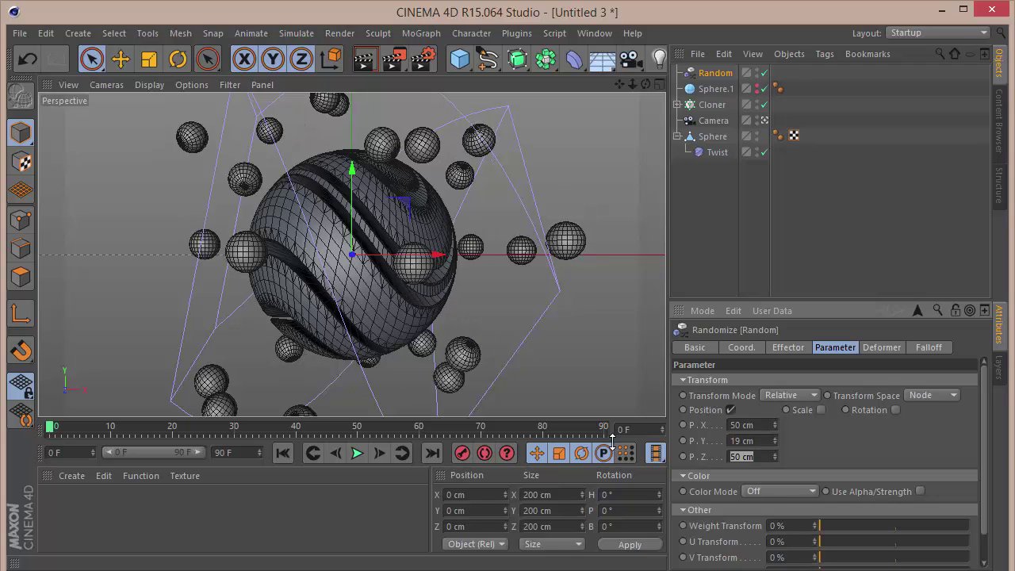
pyautogui.click(759, 441)
pyautogui.write('190')
pyautogui.press('Tab')
pyautogui.write('-40')
pyautogui.press('Return')
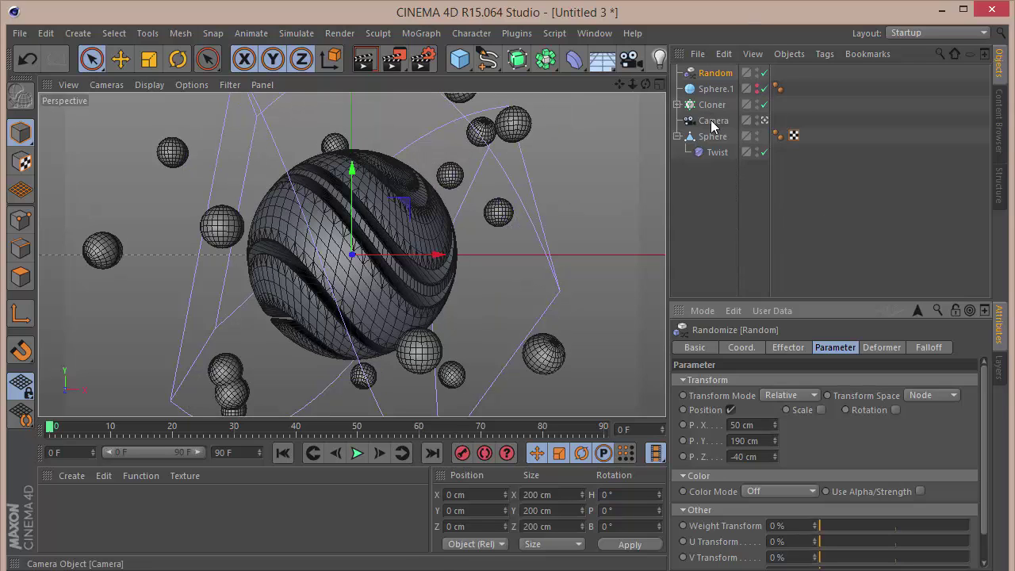
# - Set the cloned sphere's segments to 26, slightly reduce its radius, and deselect it
pyautogui.click(677, 104)
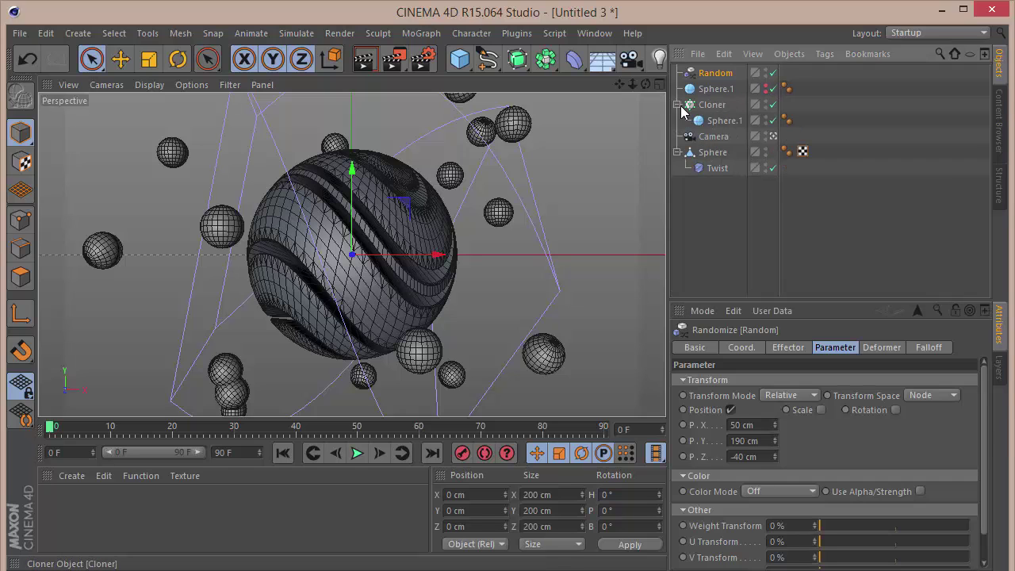
pyautogui.click(717, 119)
pyautogui.moveTo(793, 397); pyautogui.dragTo(796, 396)
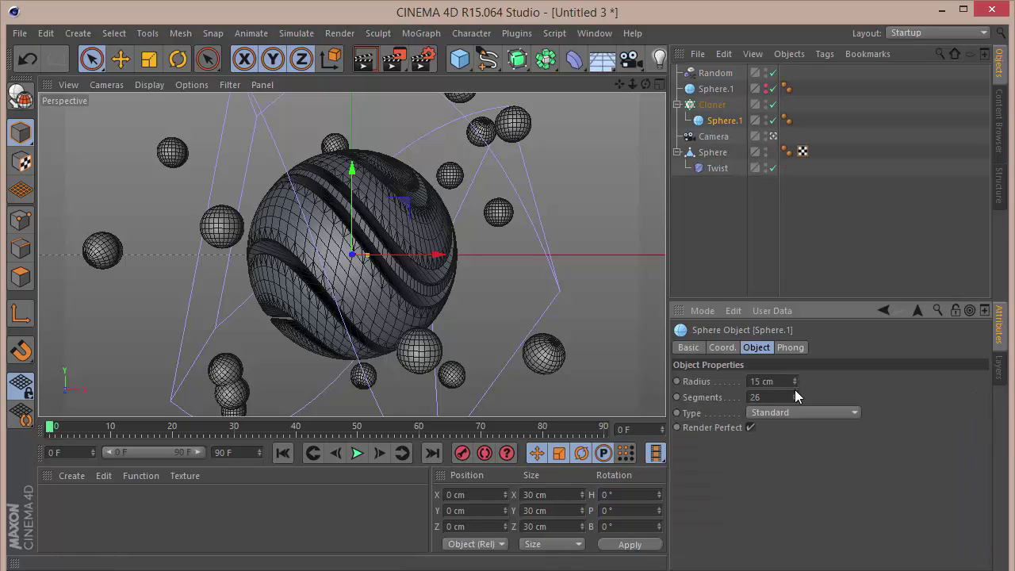
pyautogui.click(795, 384)
pyautogui.click(795, 384)
pyautogui.click(752, 277)
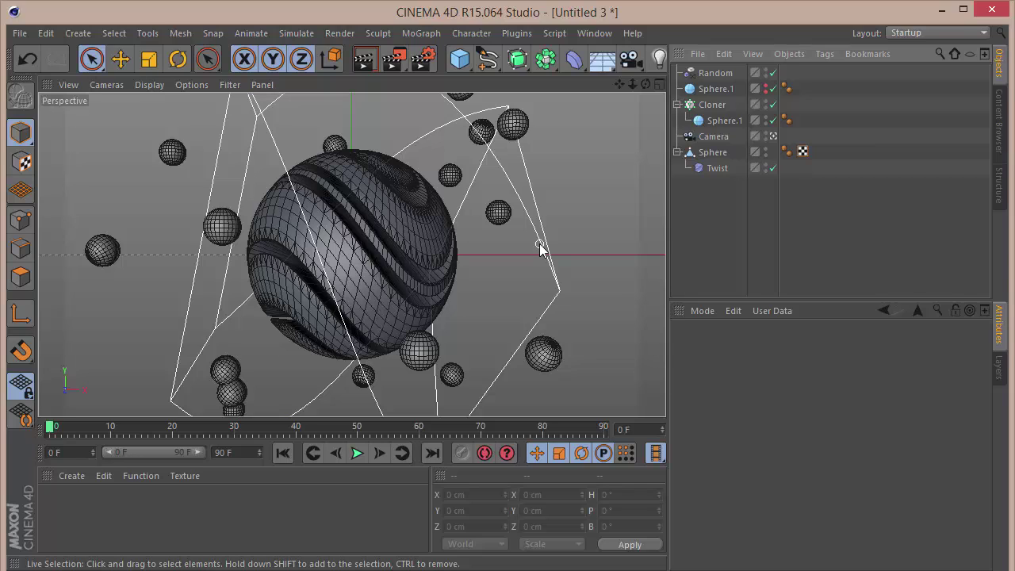
# - Add OverheadSoftbox.c4d to the scene from the GSG_Light_Kit_Pro library
pyautogui.click(1000, 130)
pyautogui.click(953, 54)
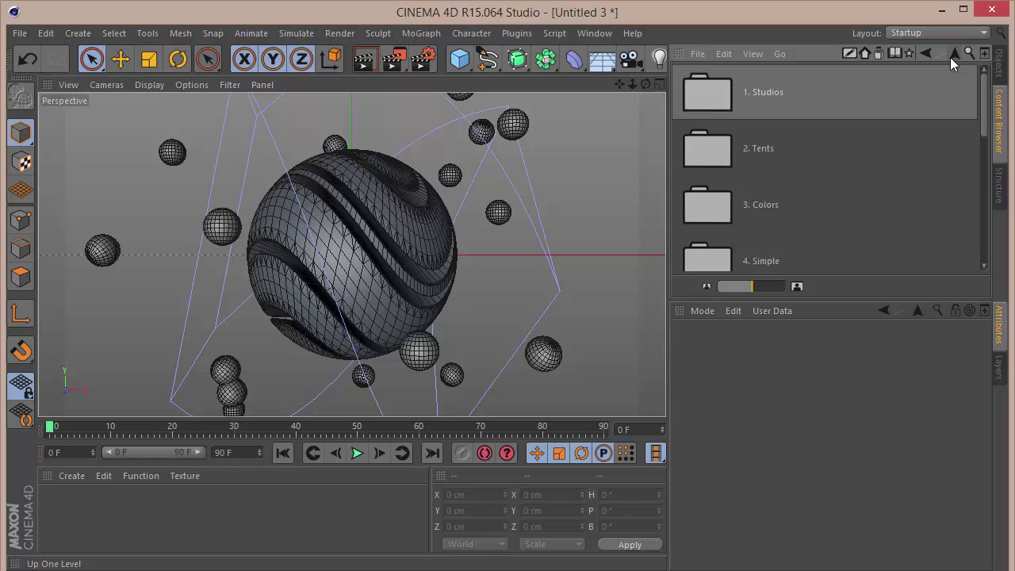
pyautogui.click(953, 54)
pyautogui.click(736, 284)
pyautogui.doubleClick(773, 226)
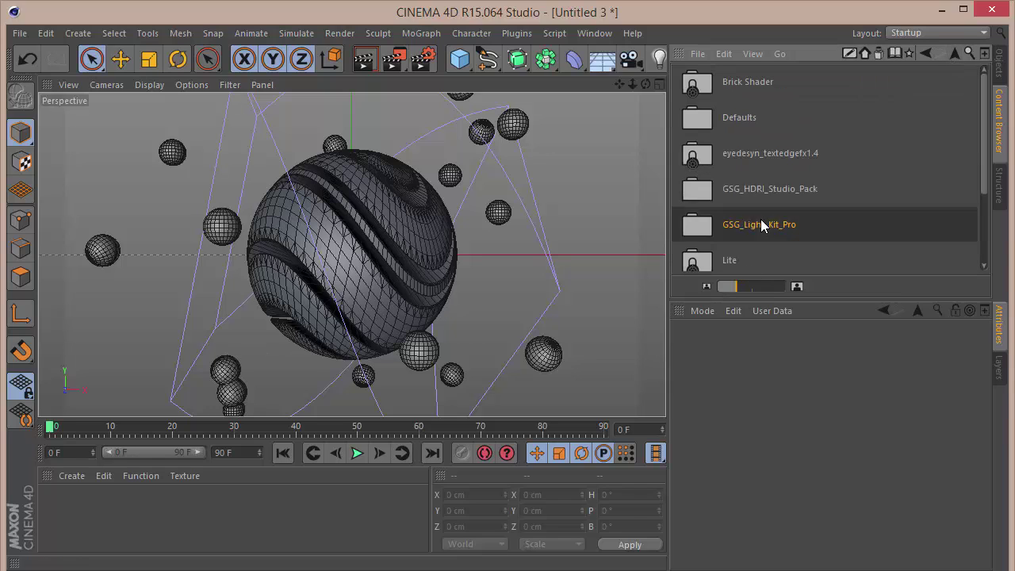
pyautogui.click(730, 287)
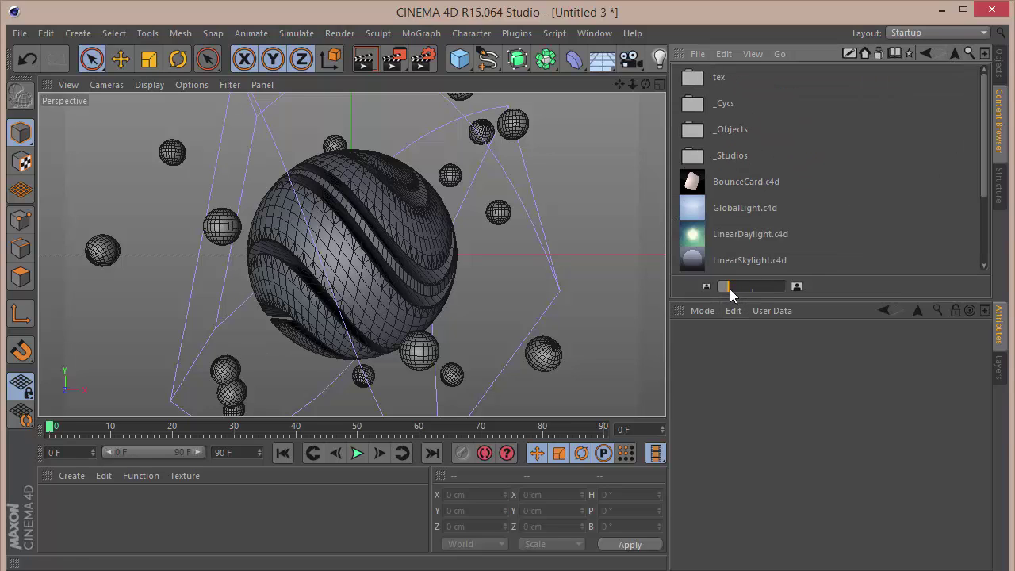
pyautogui.scroll(-3, 989, 165)
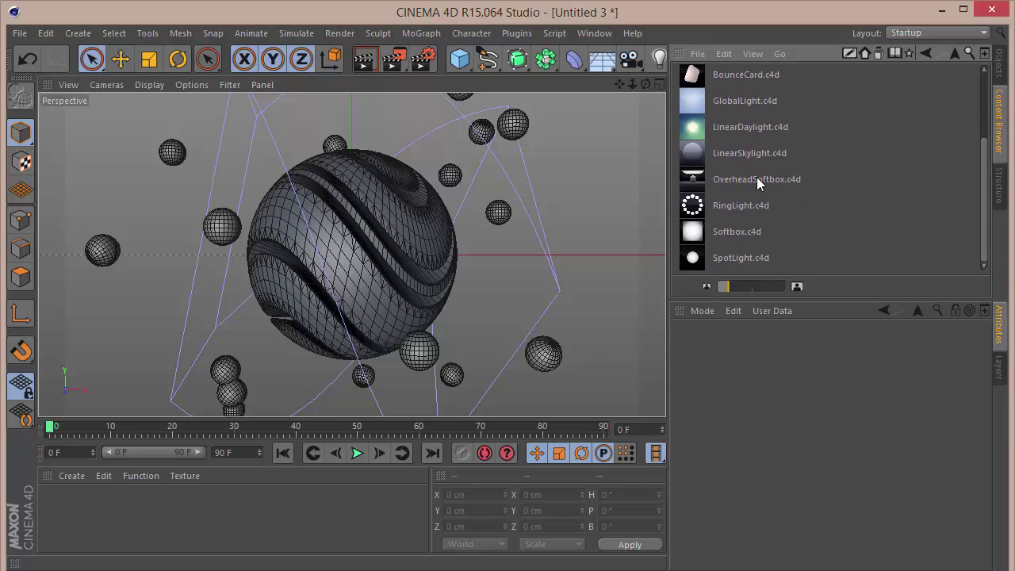
pyautogui.doubleClick(729, 181)
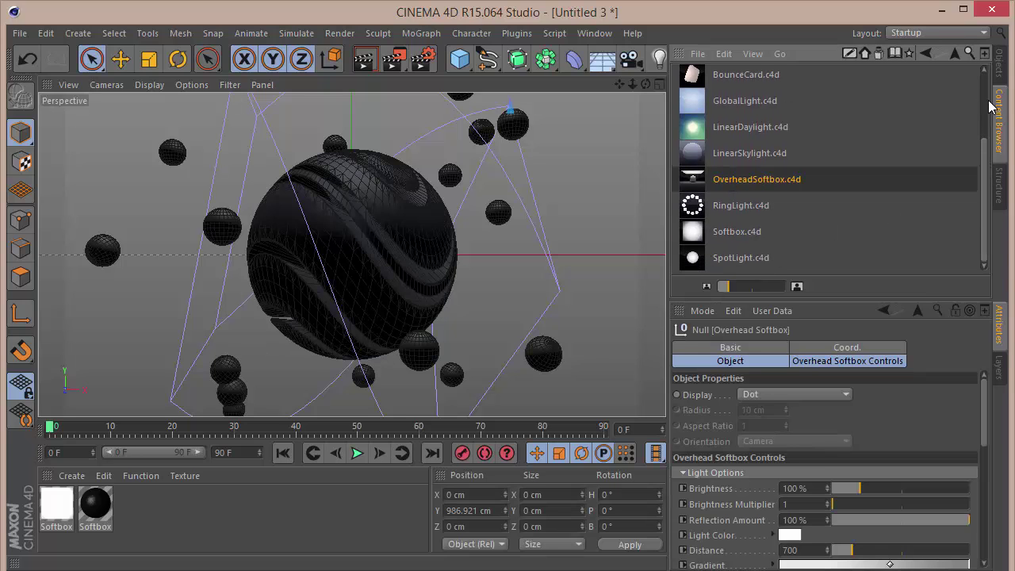
# - Set the Overhead Softbox's Y position to 400 cm and its overall scale to 65%
pyautogui.click(998, 68)
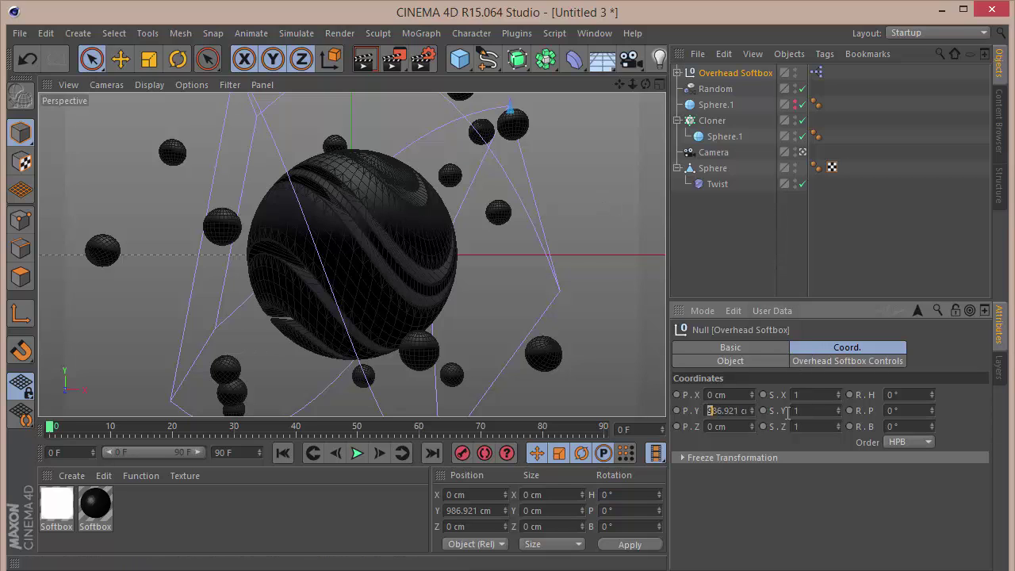
pyautogui.hotkey('ctrl', 'a')
pyautogui.write('400')
pyautogui.press('Return')
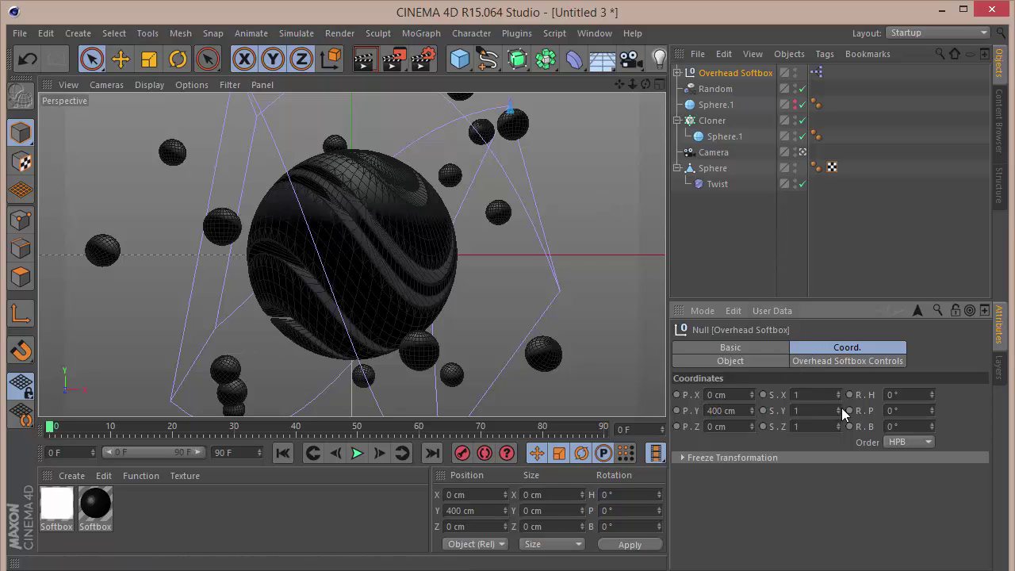
pyautogui.click(842, 361)
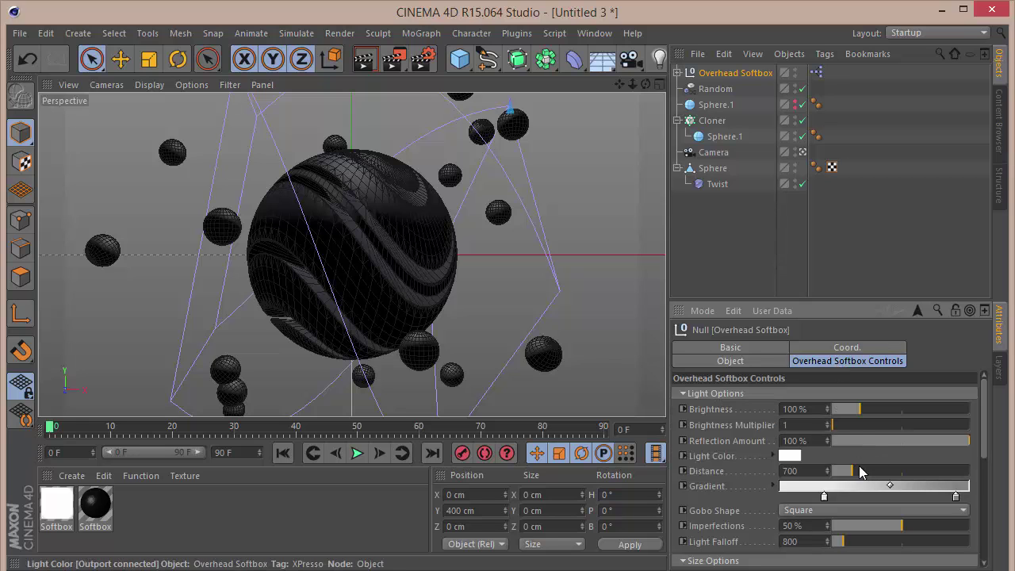
pyautogui.moveTo(983, 444); pyautogui.dragTo(983, 511)
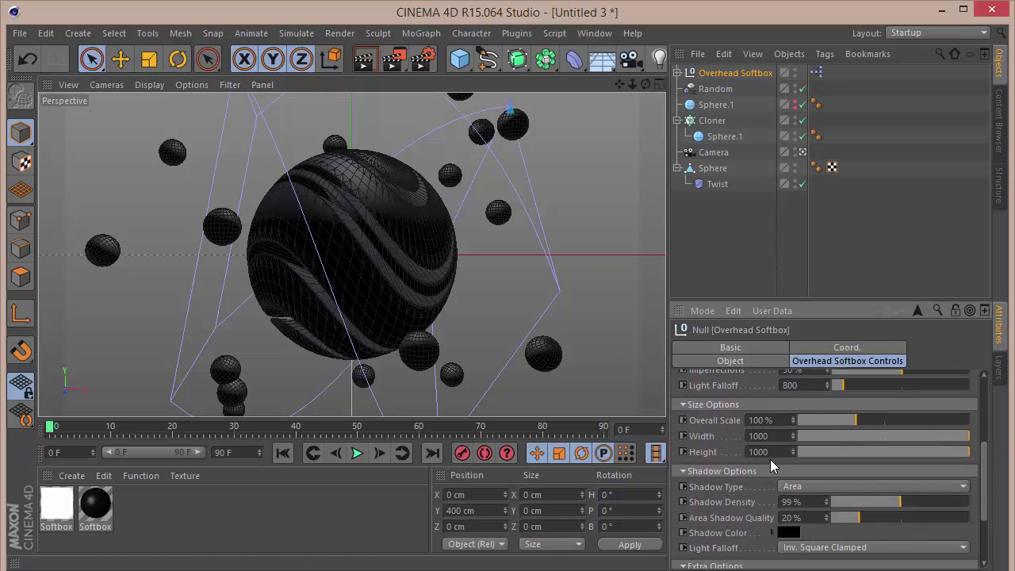
pyautogui.moveTo(855, 423); pyautogui.dragTo(835, 423)
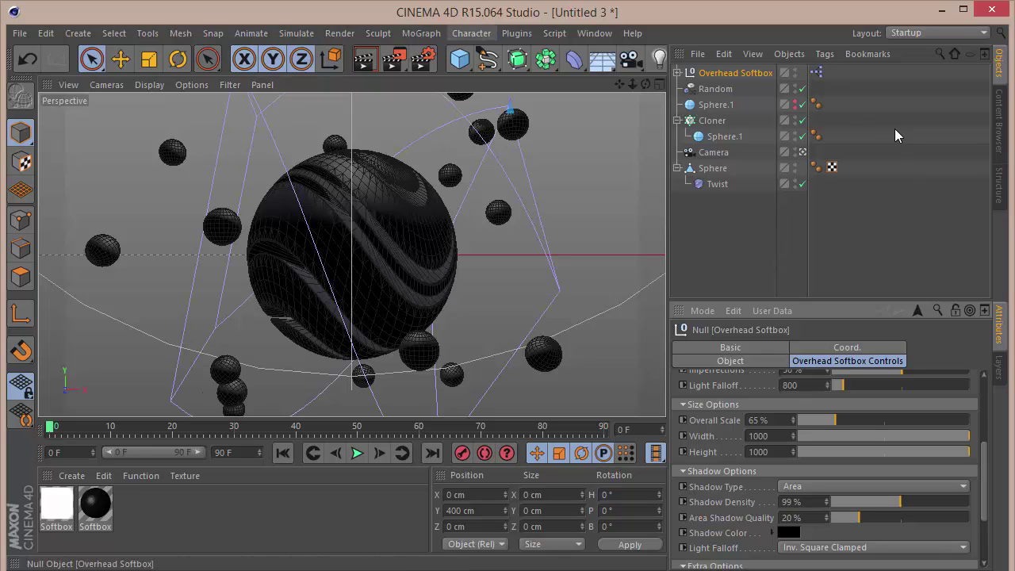
# - Add Softbox.c4d from the light kit and set its rotation to X -60° and Y -50°
pyautogui.click(998, 119)
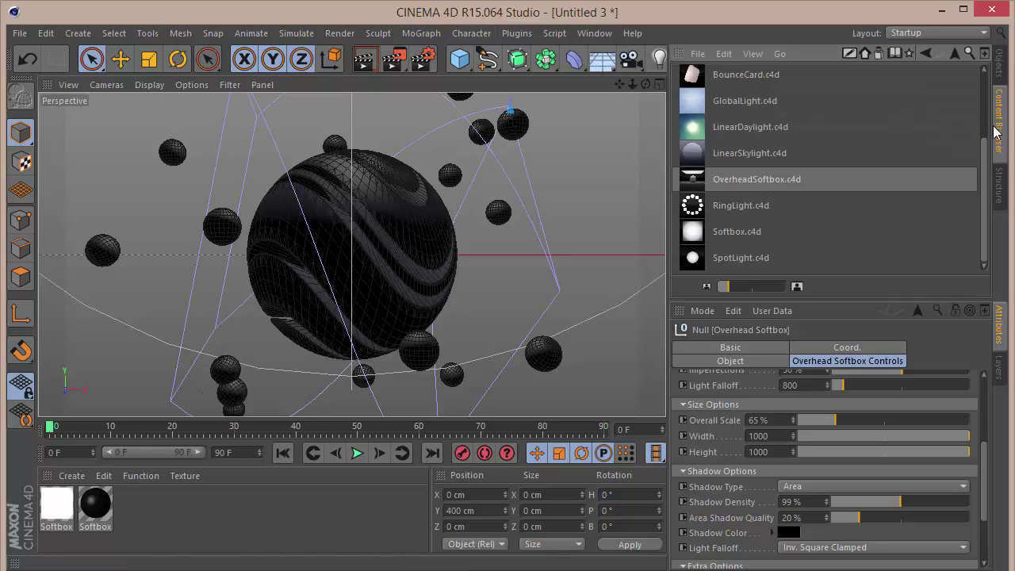
pyautogui.doubleClick(813, 228)
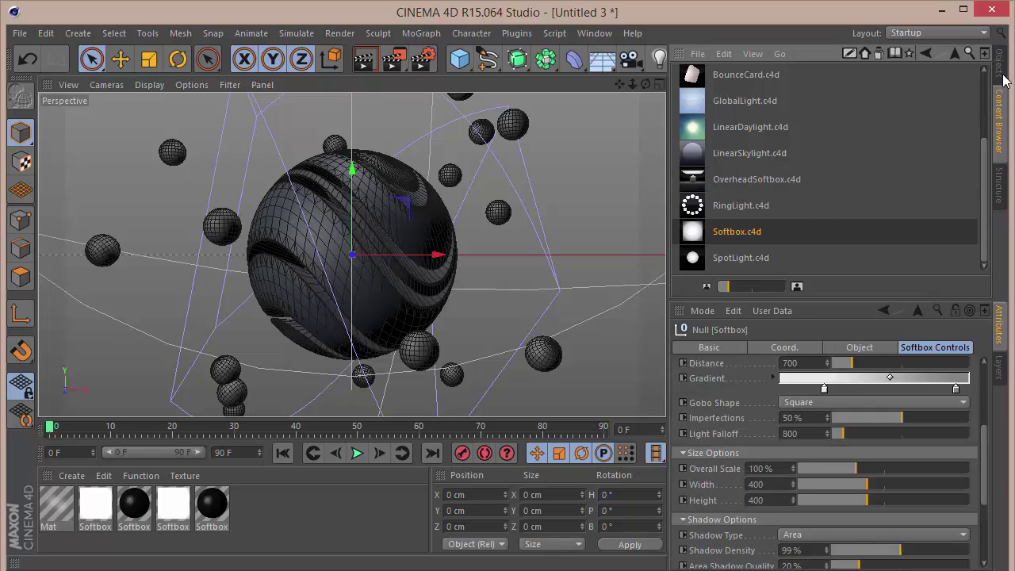
pyautogui.click(998, 73)
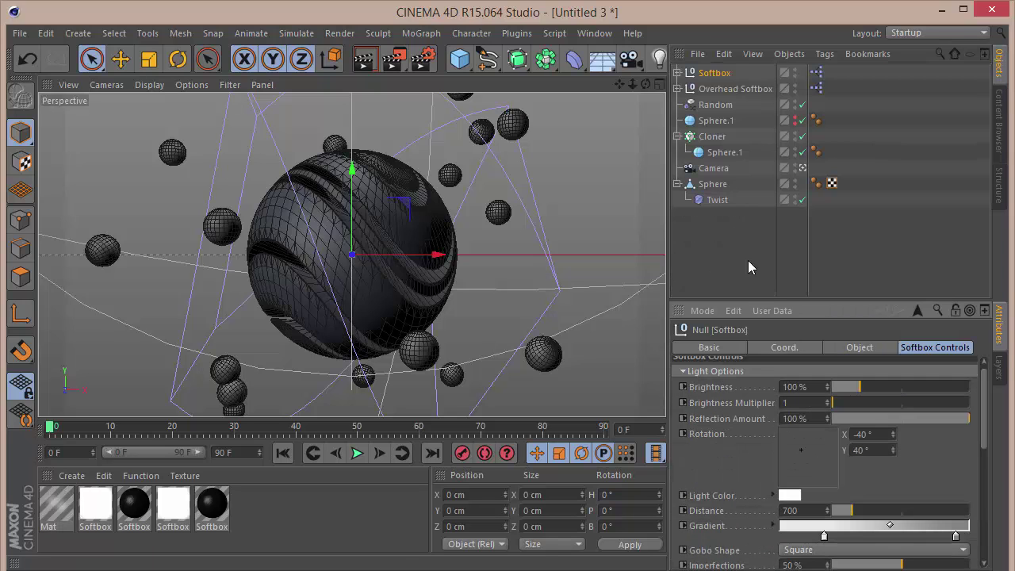
pyautogui.press('BackSpace')
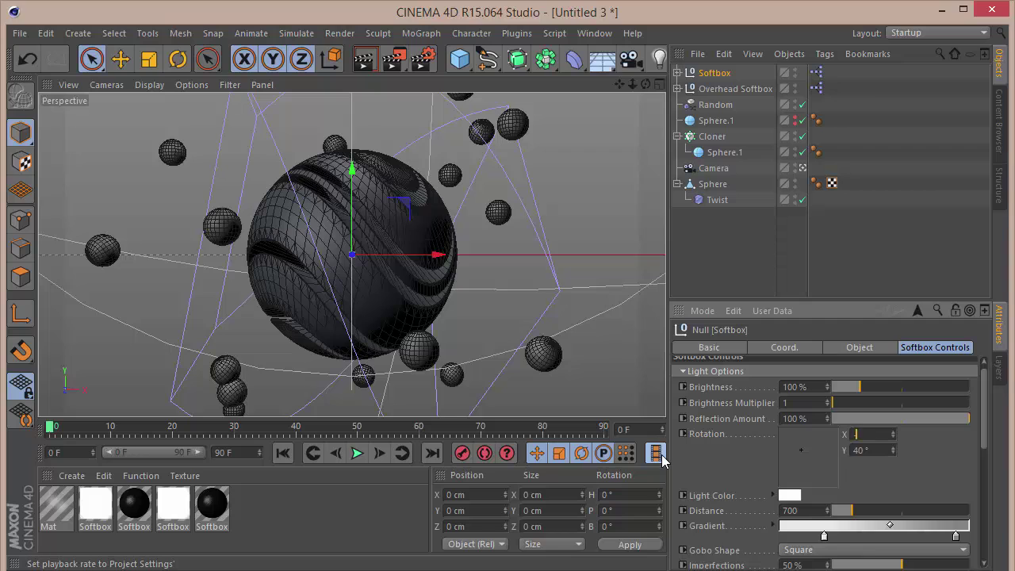
pyautogui.press('Tab')
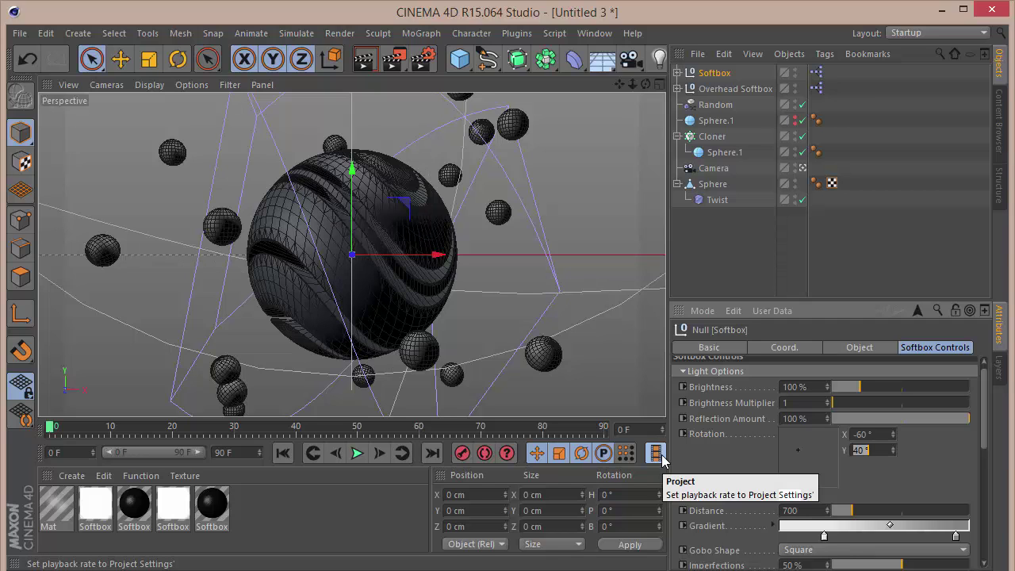
pyautogui.write('-50')
pyautogui.press('Return')
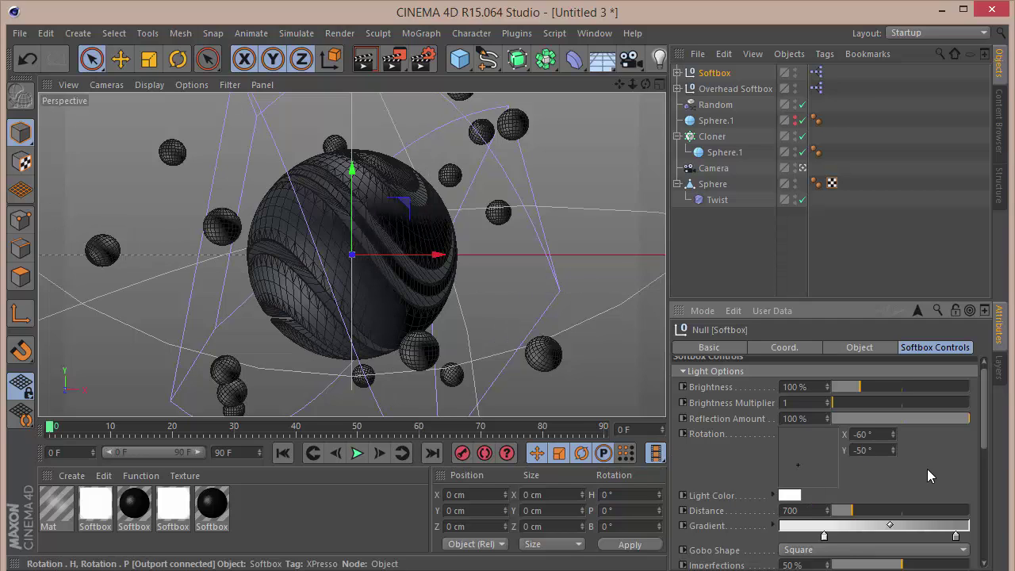
# - Leave the scene camera's view and examine how both softboxes are placed around the sphere
pyautogui.click(802, 168)
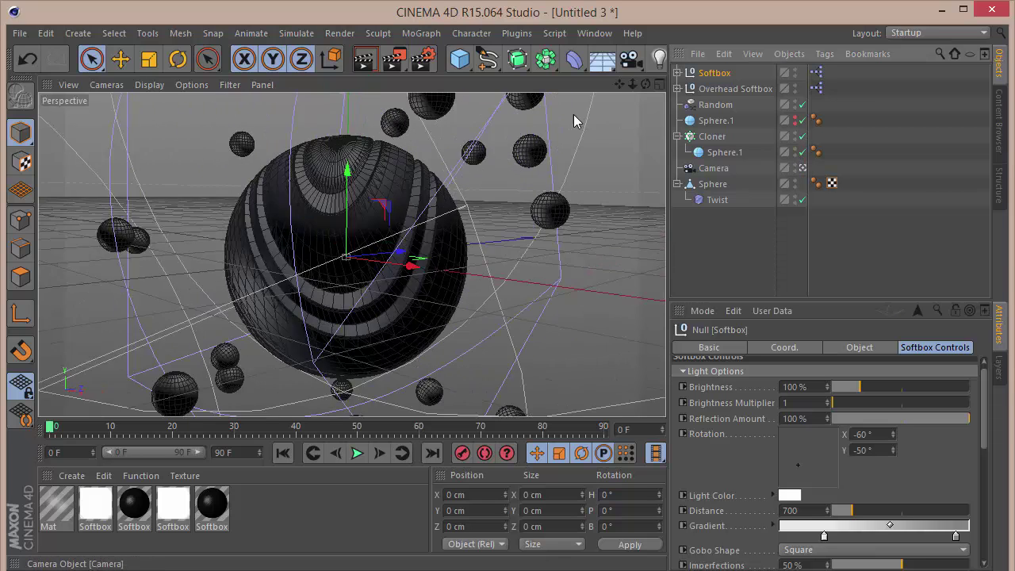
pyautogui.click(631, 85)
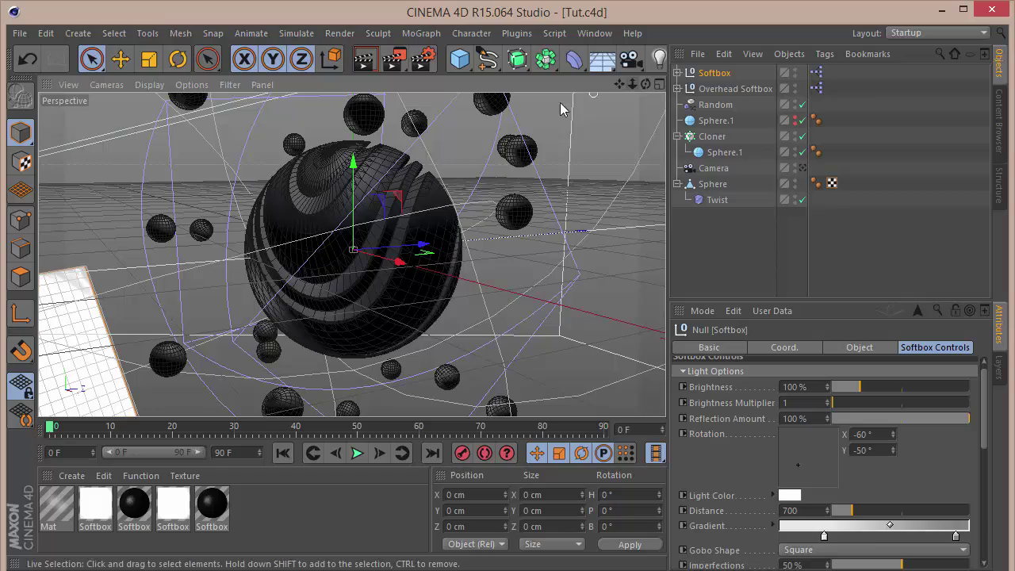
pyautogui.moveTo(648, 84); pyautogui.dragTo(632, 86)
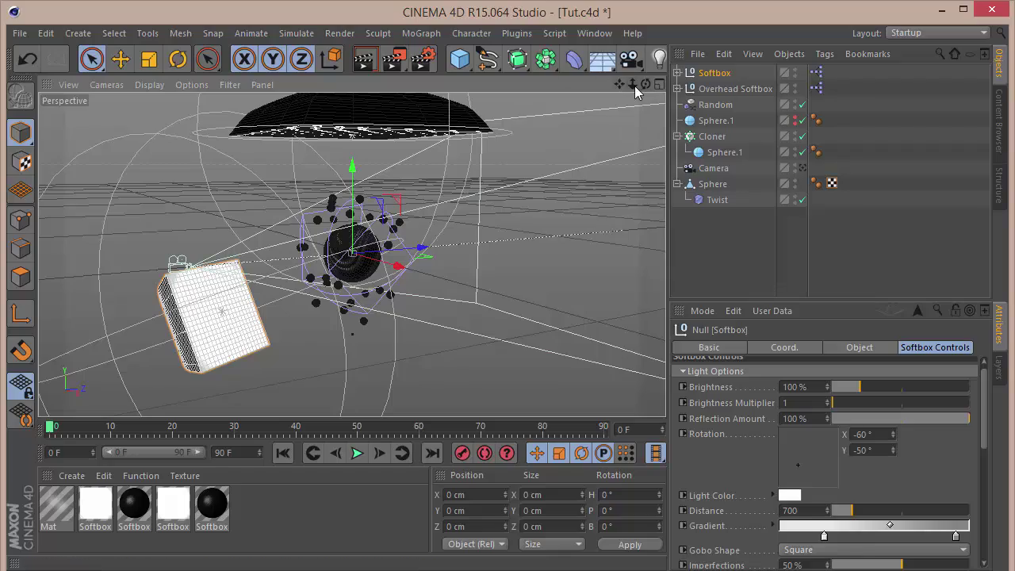
pyautogui.moveTo(646, 84); pyautogui.dragTo(584, 91)
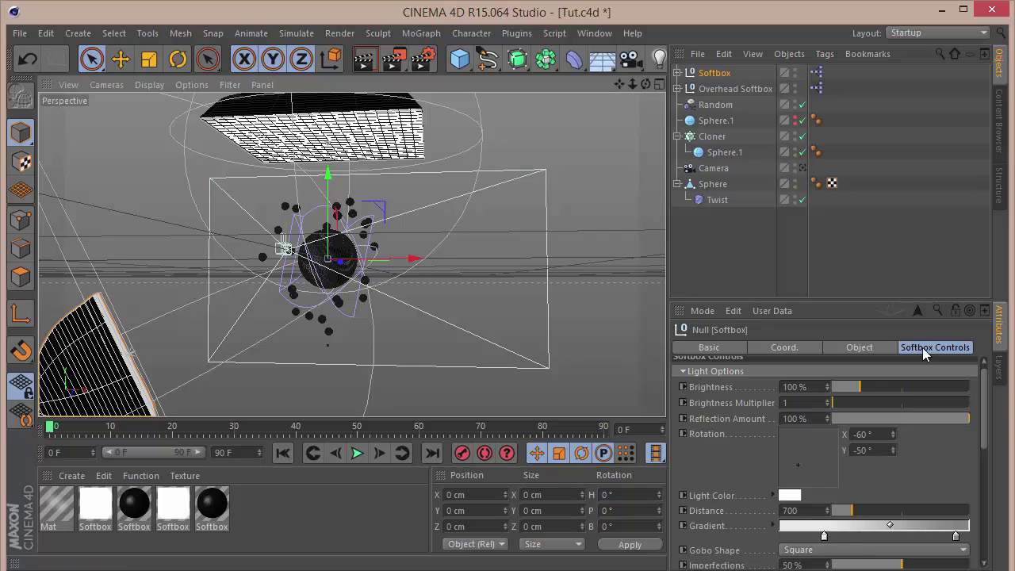
# - Add BounceCard.c4d from the light kit to the scene and show its bounce card controls
pyautogui.click(998, 139)
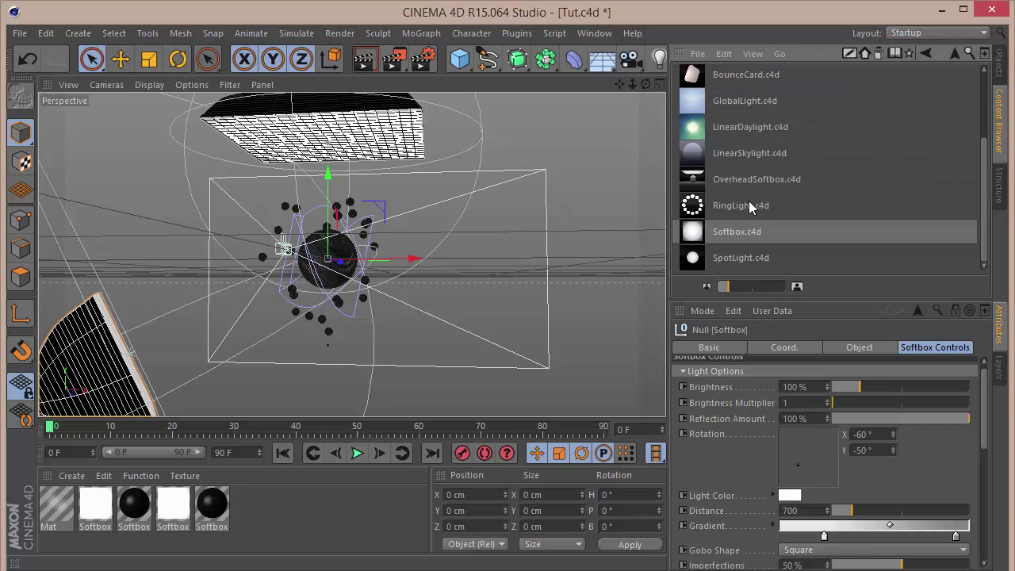
pyautogui.doubleClick(738, 79)
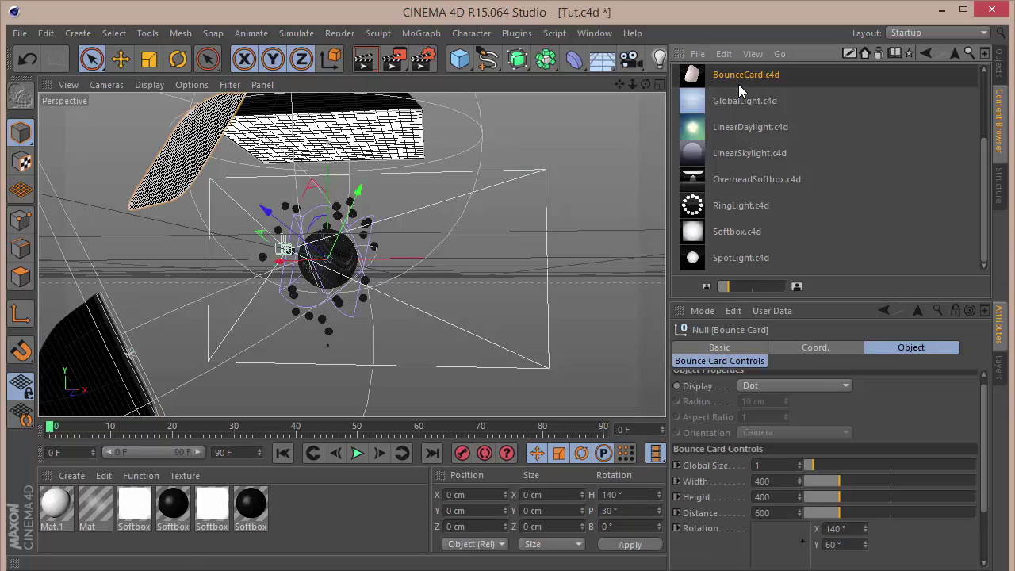
pyautogui.click(698, 361)
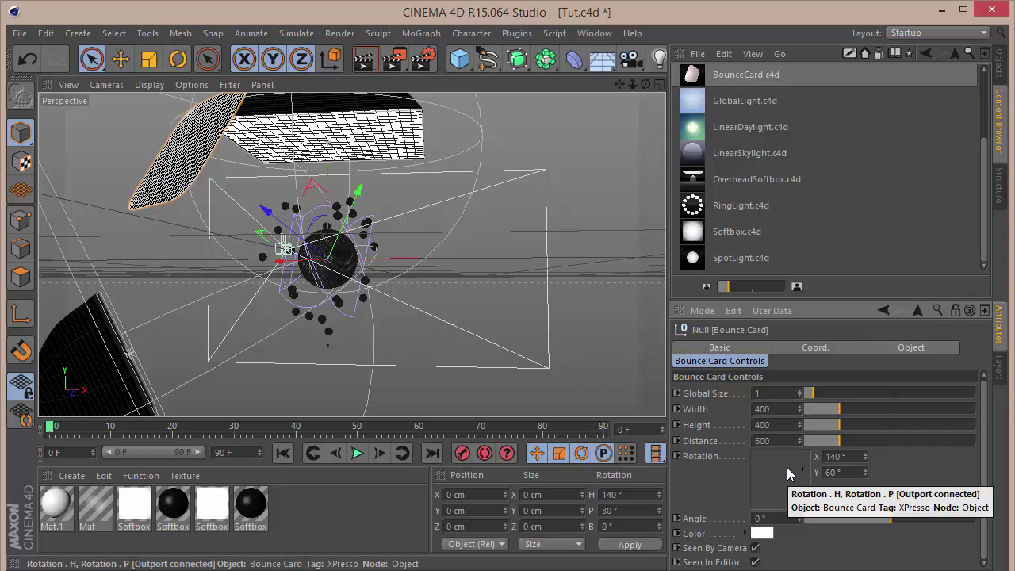
# - Set the Bounce Card's rotation to X -75° and Y -40°
pyautogui.hotkey('shift', 'F1')
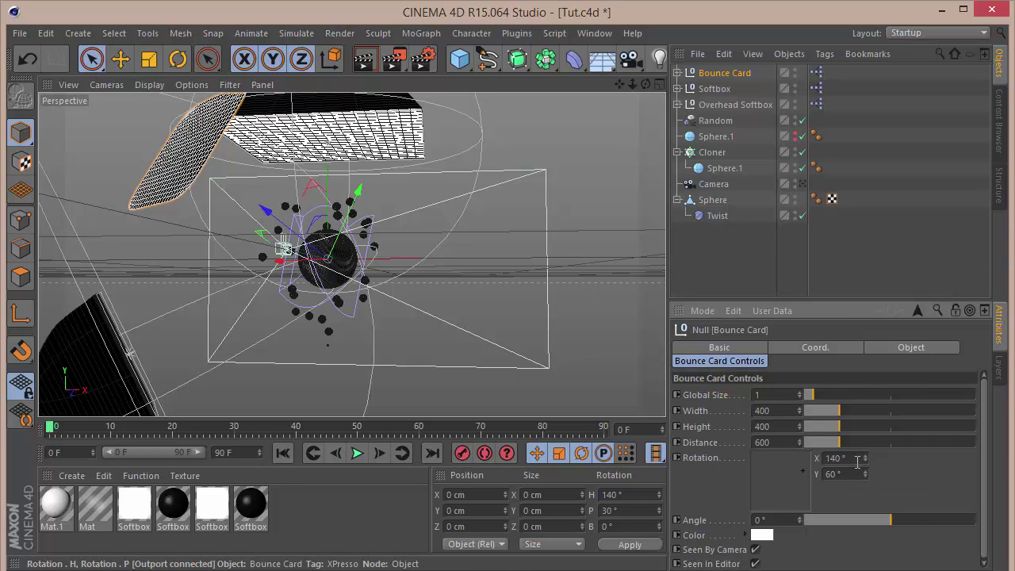
pyautogui.click(835, 457)
pyautogui.press('BackSpace')
pyautogui.write('-75')
pyautogui.press('Tab')
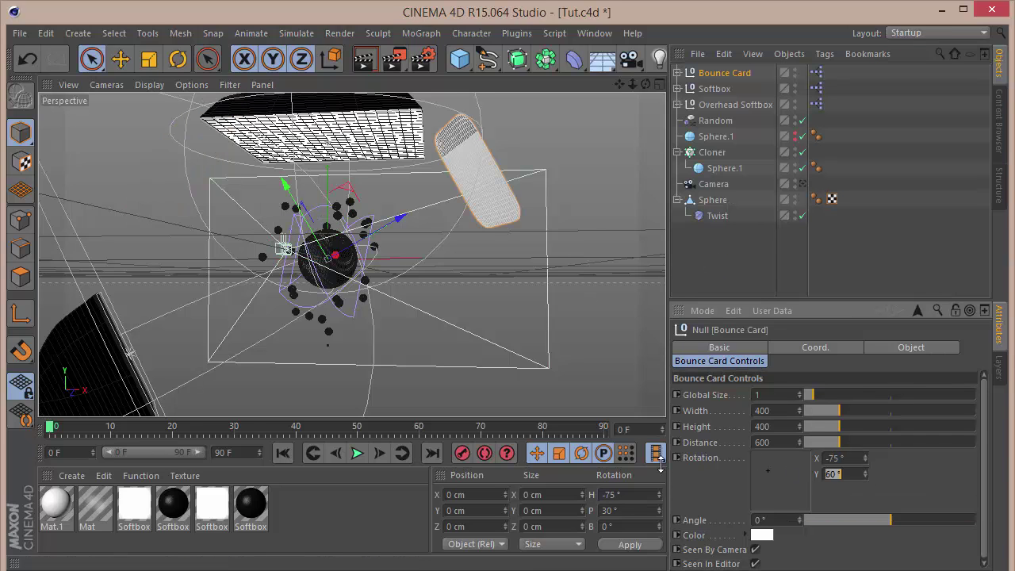
pyautogui.press('Return')
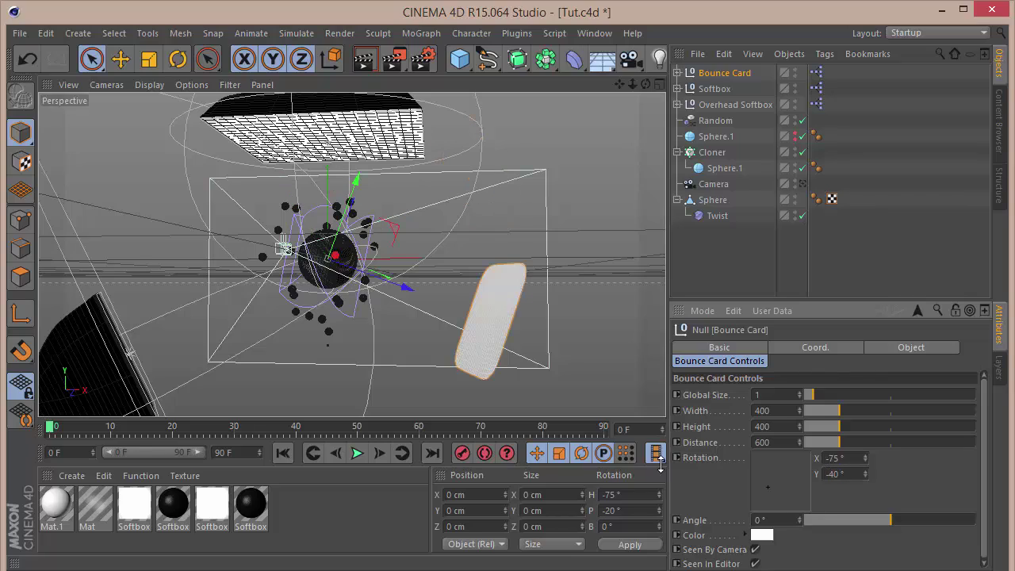
pyautogui.moveTo(645, 83); pyautogui.dragTo(617, 132)
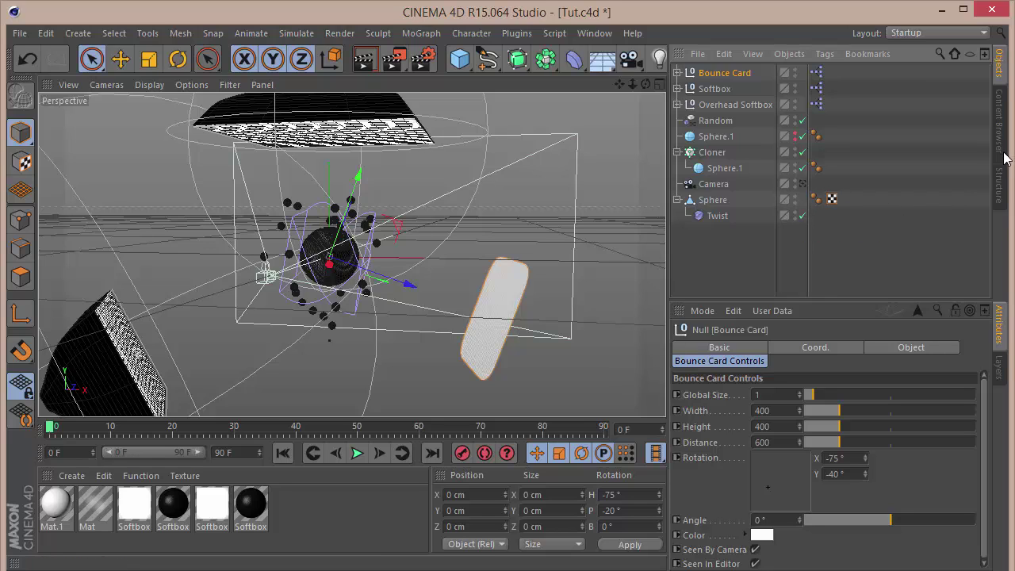
# - Add GlobalLight.c4d from the light kit and set its brightness to 50%
pyautogui.click(1001, 126)
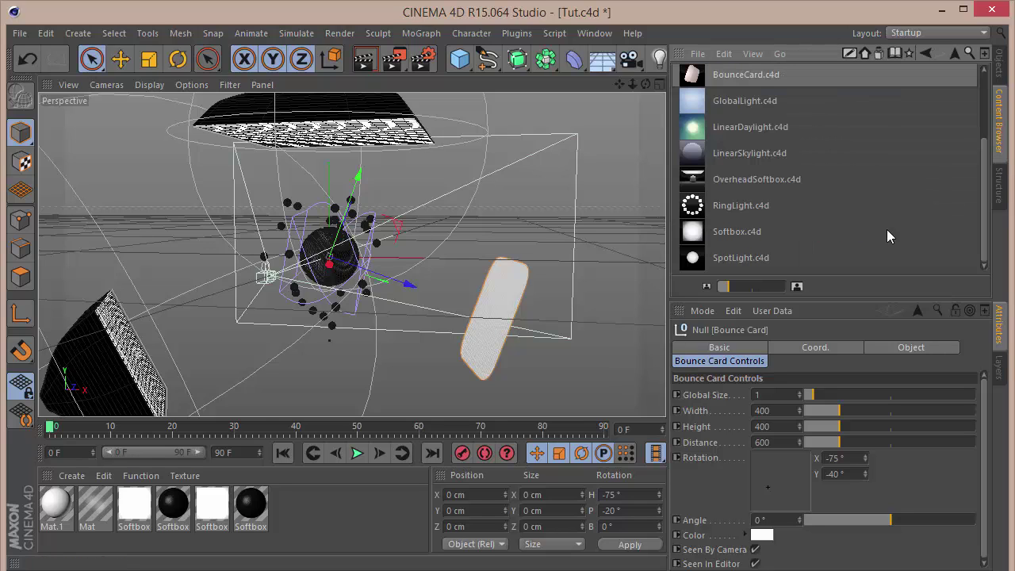
pyautogui.doubleClick(744, 101)
pyautogui.click(763, 409)
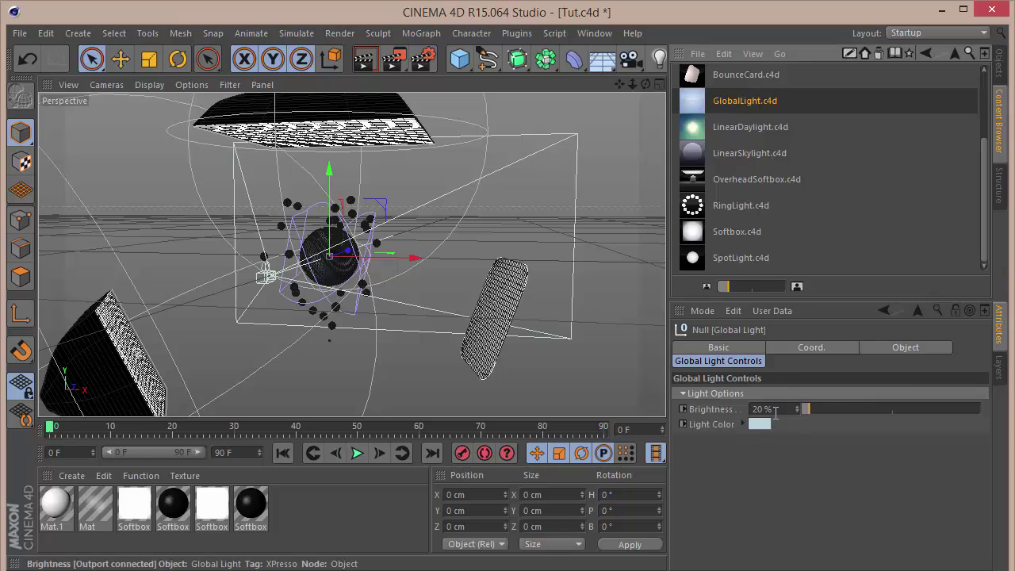
pyautogui.write('50')
pyautogui.press('Return')
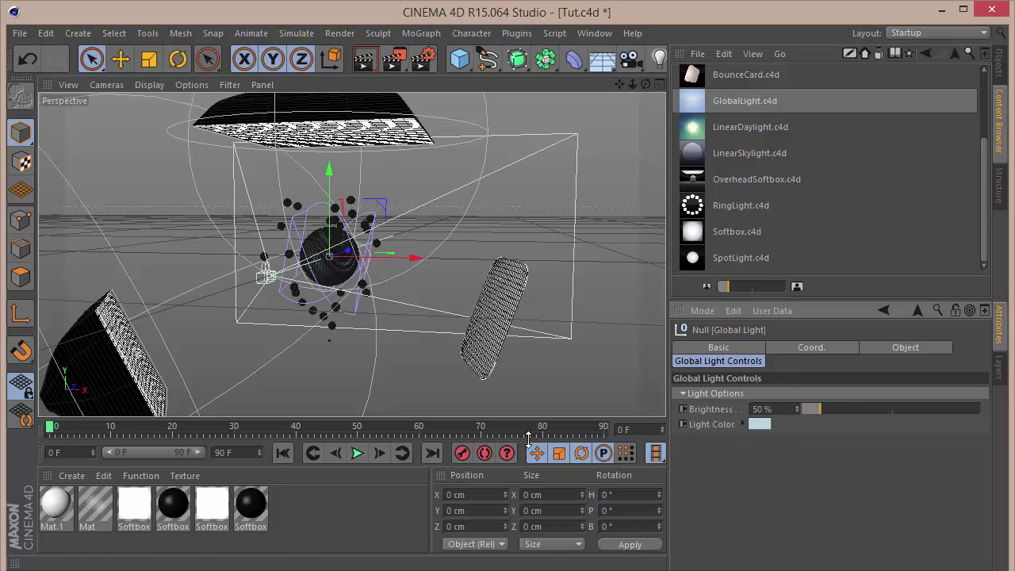
# - Raise the Global Light's brightness to 100% and return to the scene camera's view
pyautogui.click(762, 408)
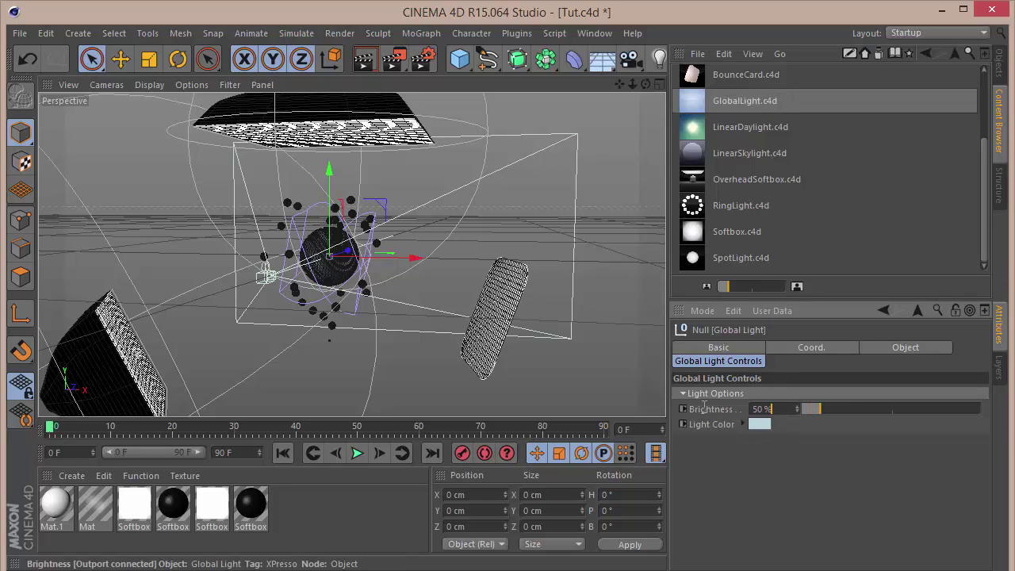
pyautogui.write('100')
pyautogui.press('Return')
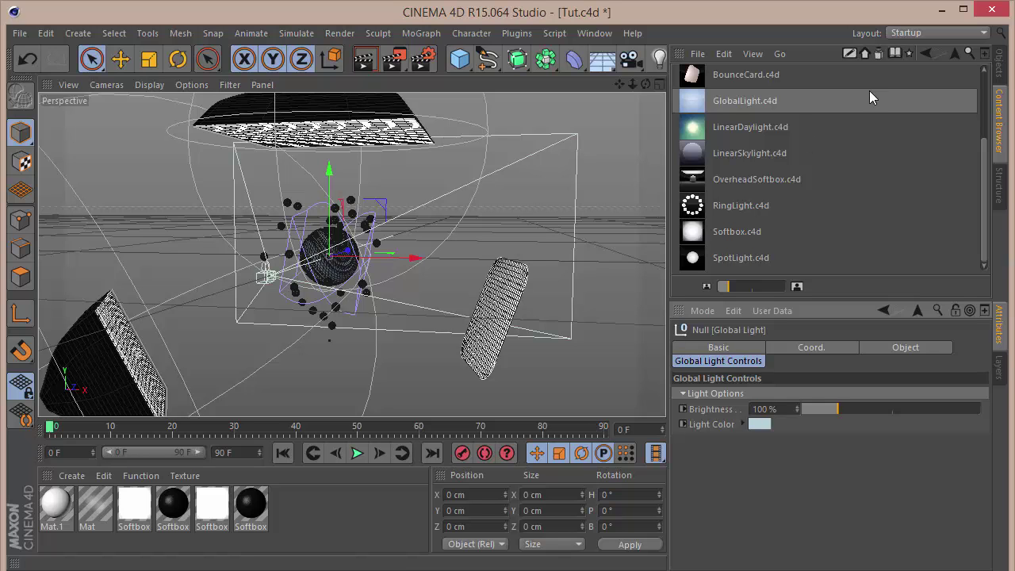
pyautogui.click(997, 73)
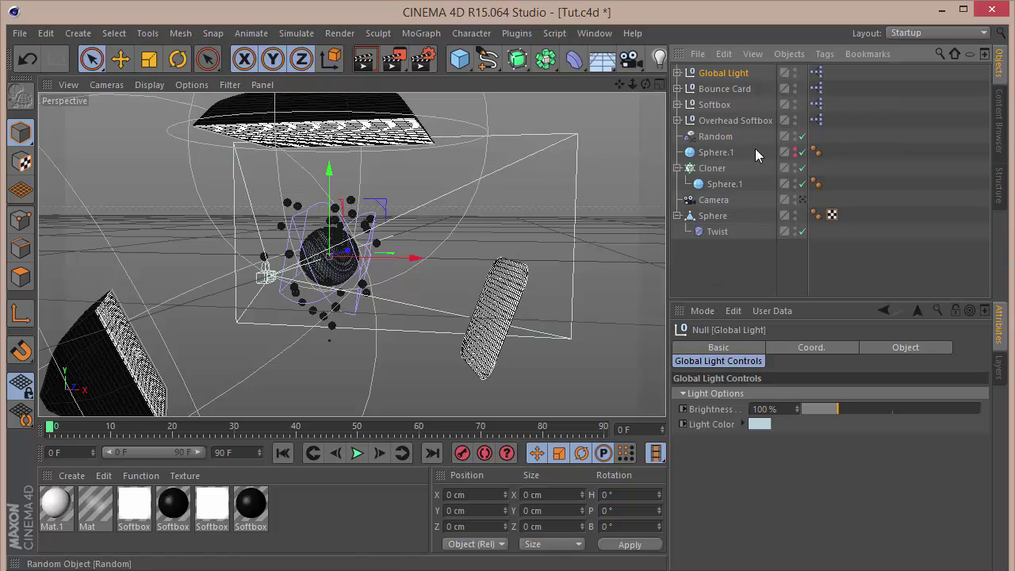
pyautogui.click(803, 199)
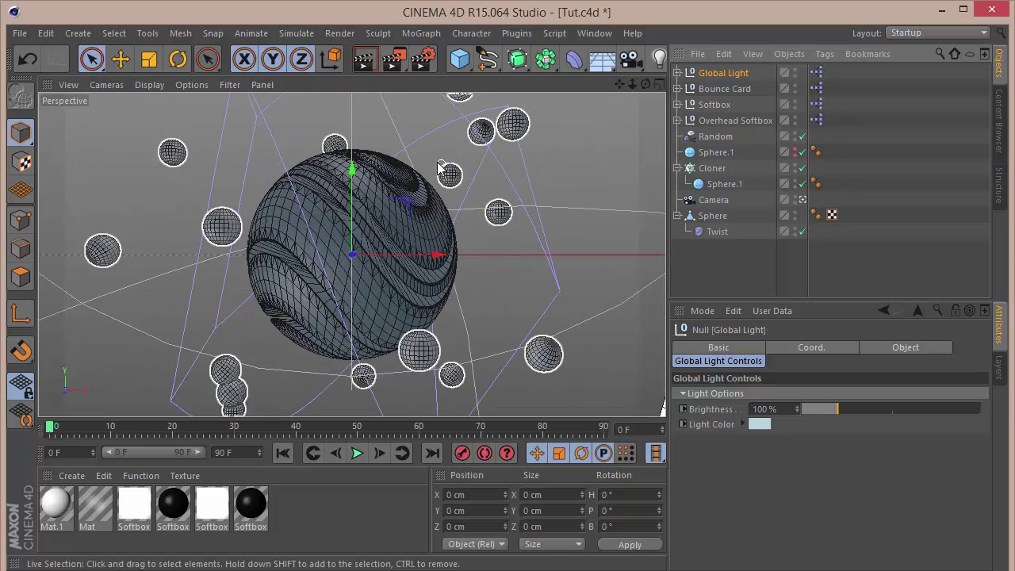
# - Add the Ambient Occlusion and Global Illumination effects to the render settings
pyautogui.click(425, 60)
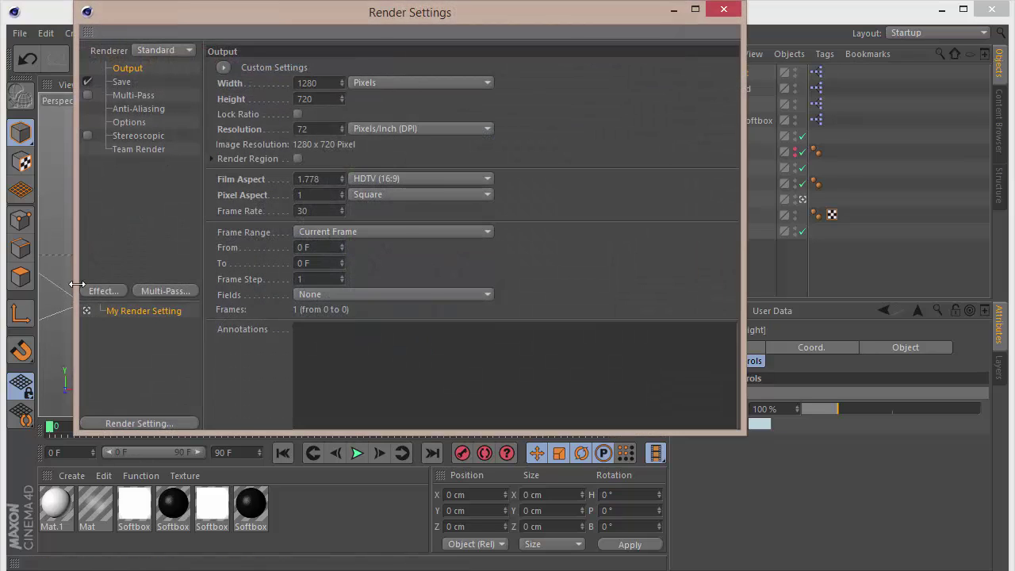
pyautogui.click(102, 291)
pyautogui.click(207, 216)
pyautogui.click(122, 291)
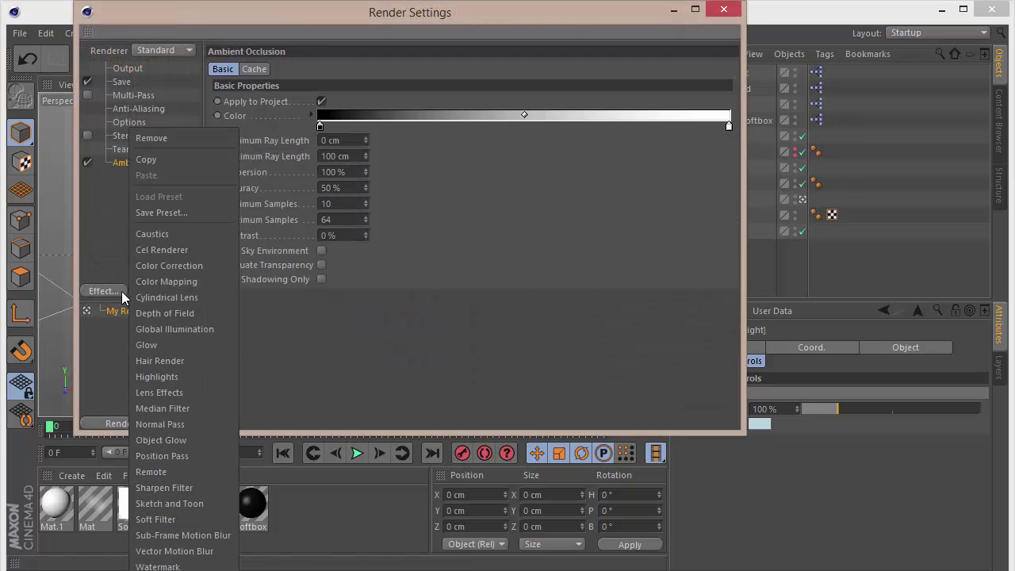
pyautogui.click(198, 329)
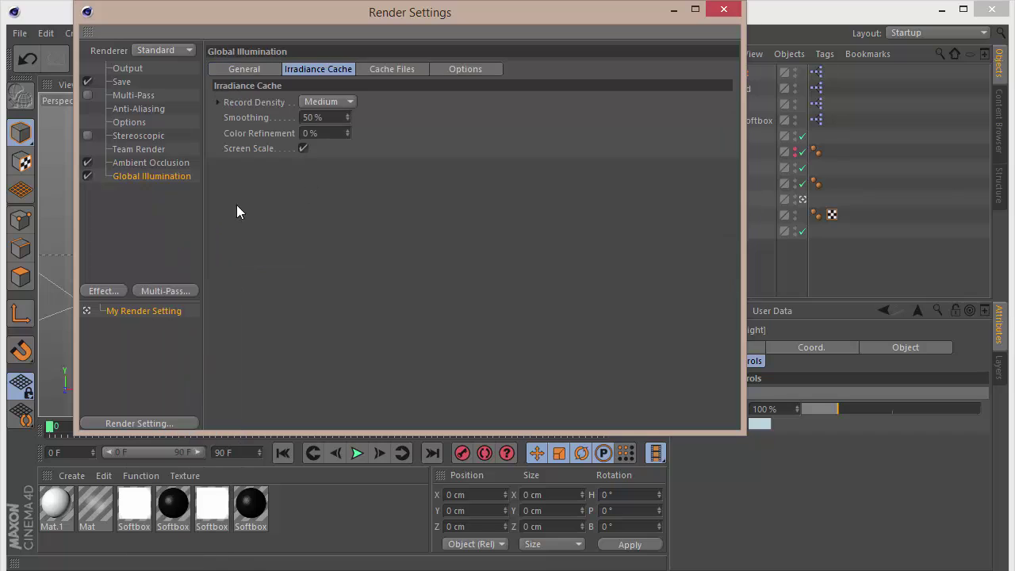
# - Change the Global Illumination's irradiance cache record density and its samples preset
pyautogui.click(320, 104)
pyautogui.click(330, 147)
pyautogui.click(248, 69)
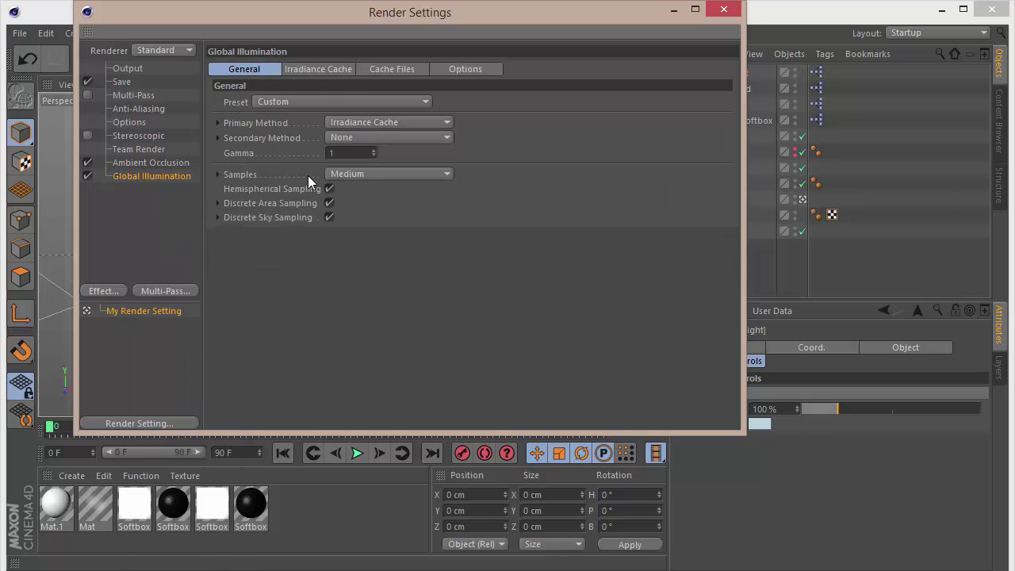
pyautogui.click(365, 174)
pyautogui.click(356, 222)
# - Set the render's anti-aliasing to Best and test-render the camera view
pyautogui.click(141, 108)
pyautogui.click(341, 68)
pyautogui.click(356, 113)
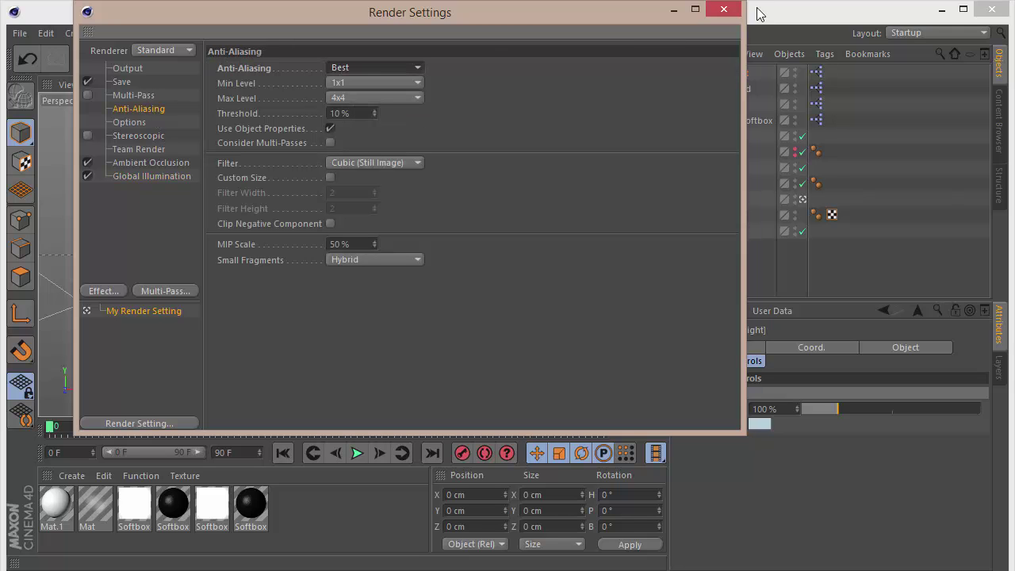
pyautogui.click(724, 9)
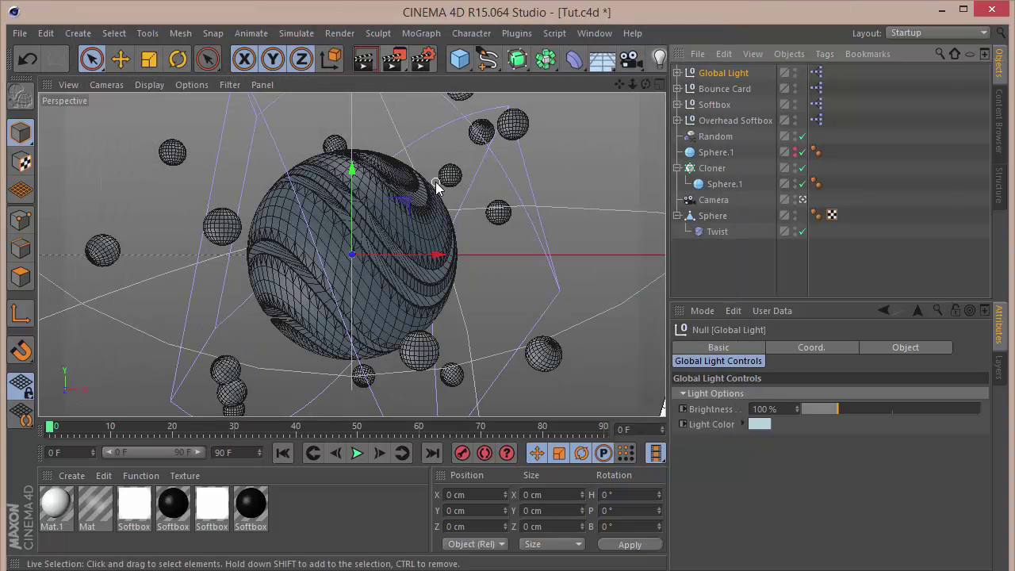
pyautogui.hotkey('ctrl', 'r')
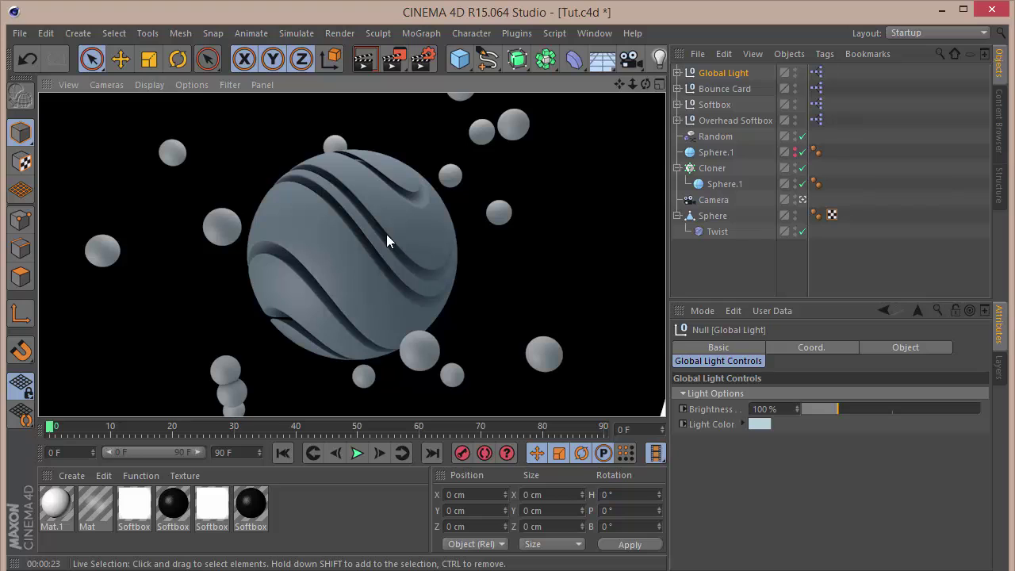
pyautogui.click(709, 274)
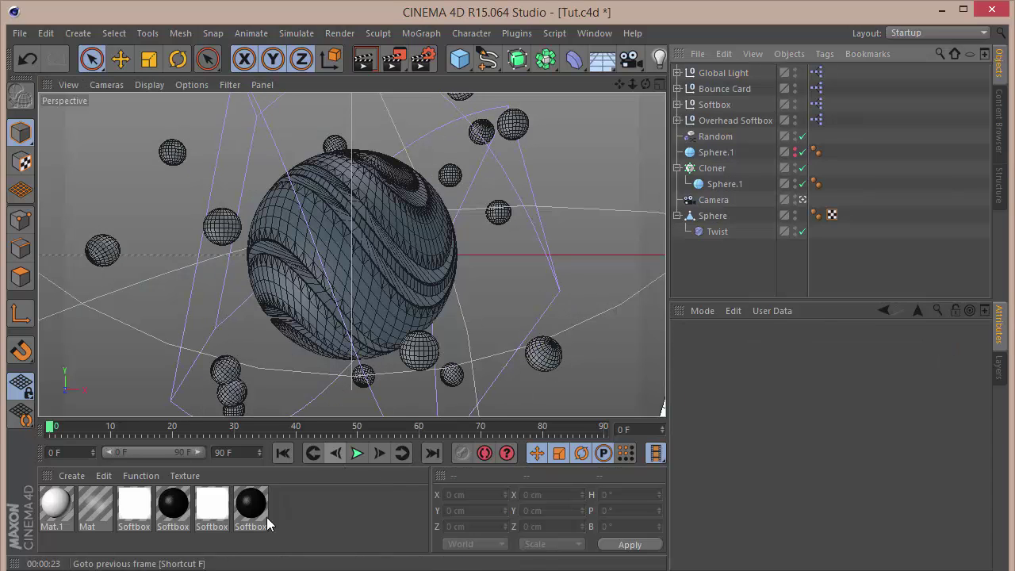
# - Create a new material and enable its transparency with a refraction of 1.5
pyautogui.doubleClick(327, 502)
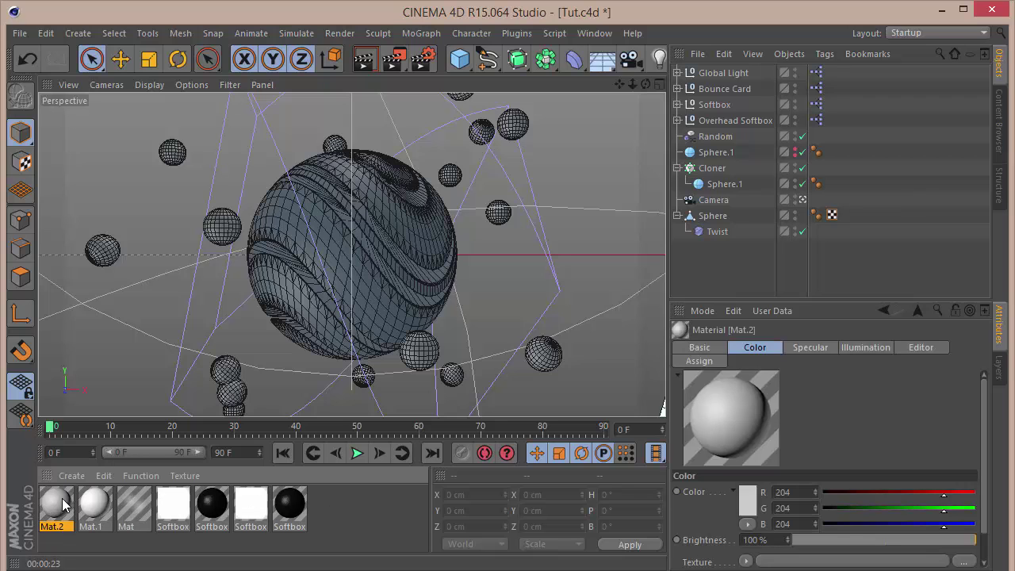
pyautogui.doubleClick(54, 507)
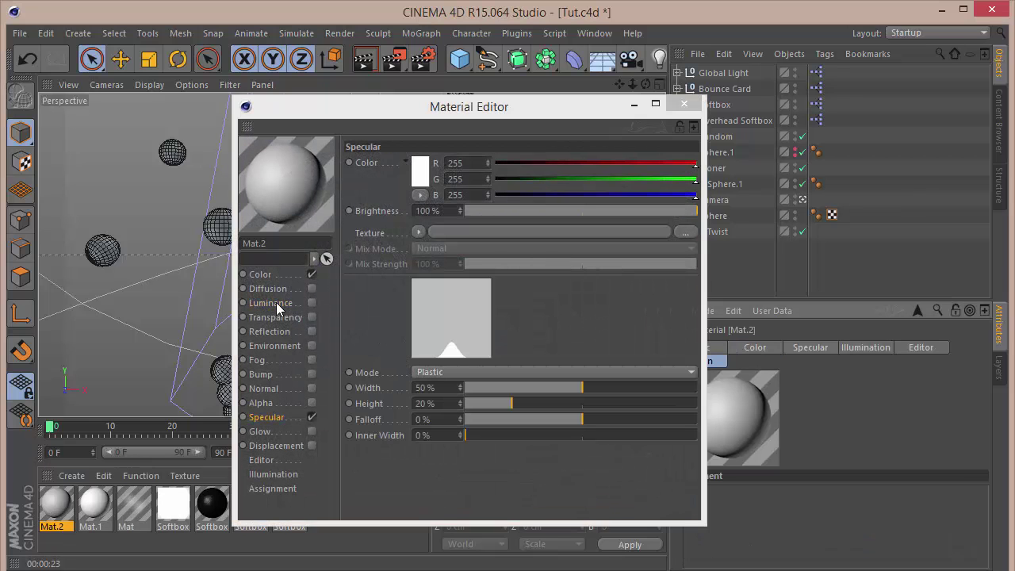
pyautogui.click(264, 275)
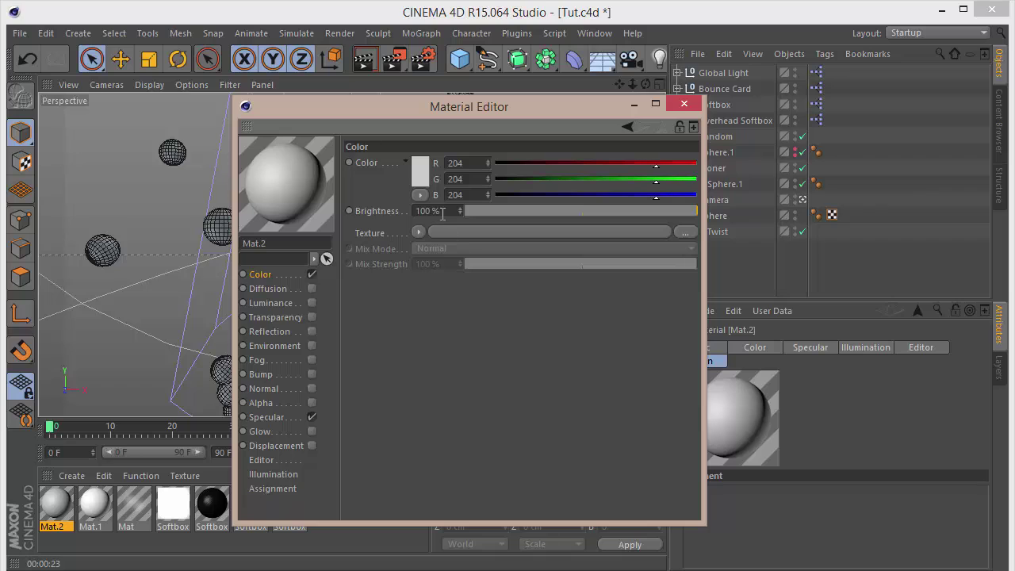
pyautogui.click(312, 317)
pyautogui.click(484, 227)
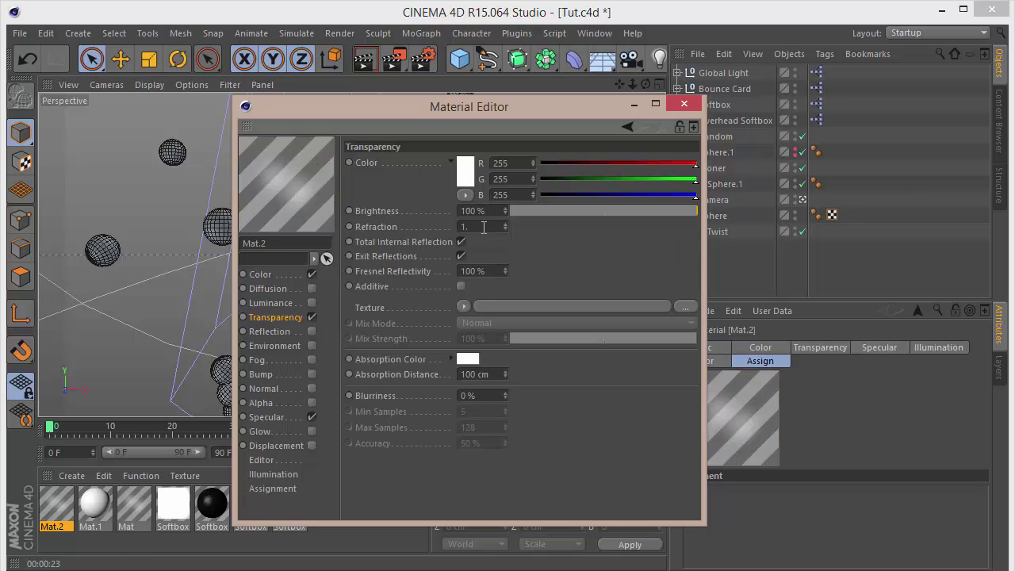
pyautogui.write('5')
pyautogui.press('Return')
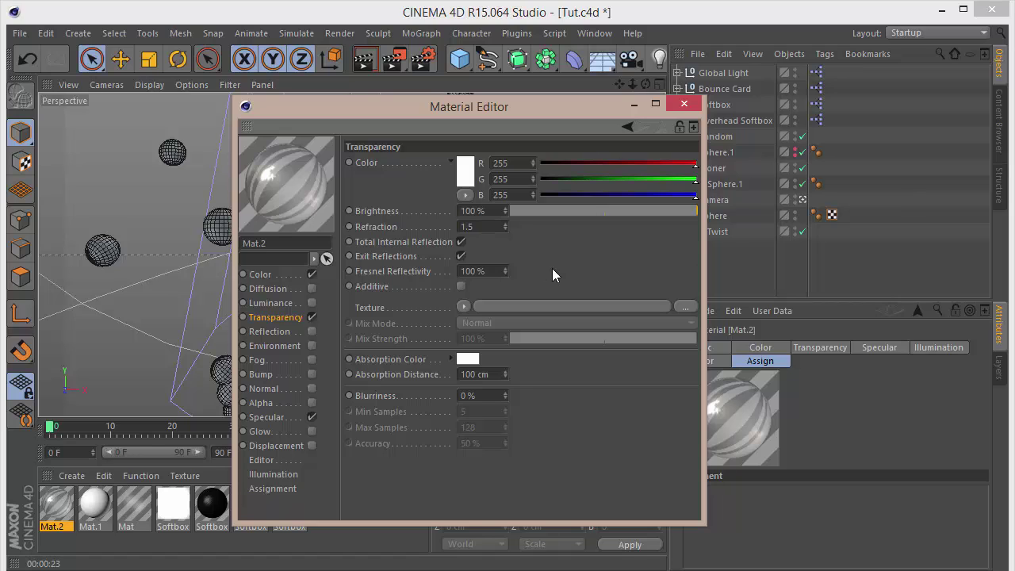
# - Set the new material's color brightness to 50%
pyautogui.click(268, 274)
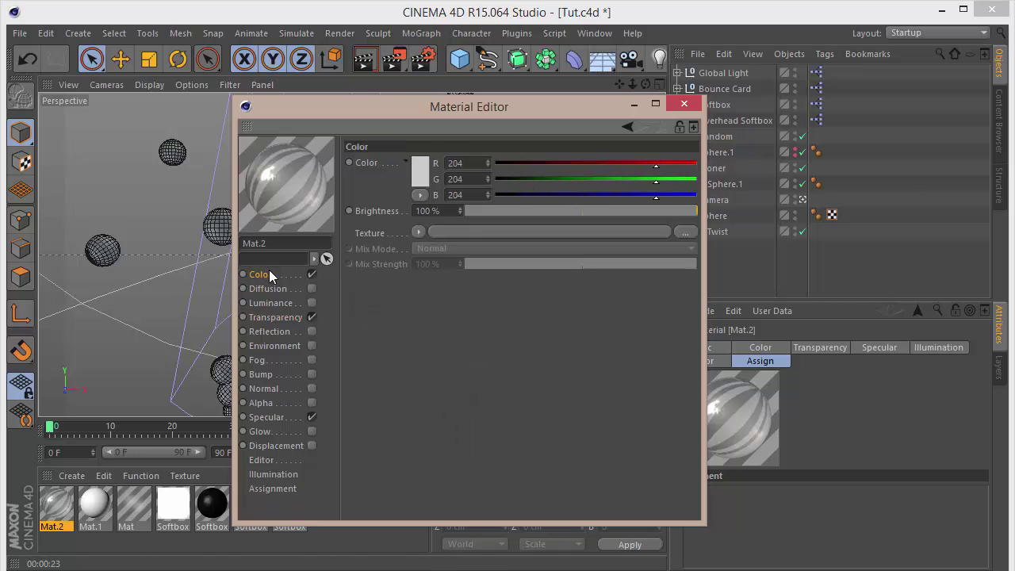
pyautogui.doubleClick(429, 211)
pyautogui.write('50')
pyautogui.press('Return')
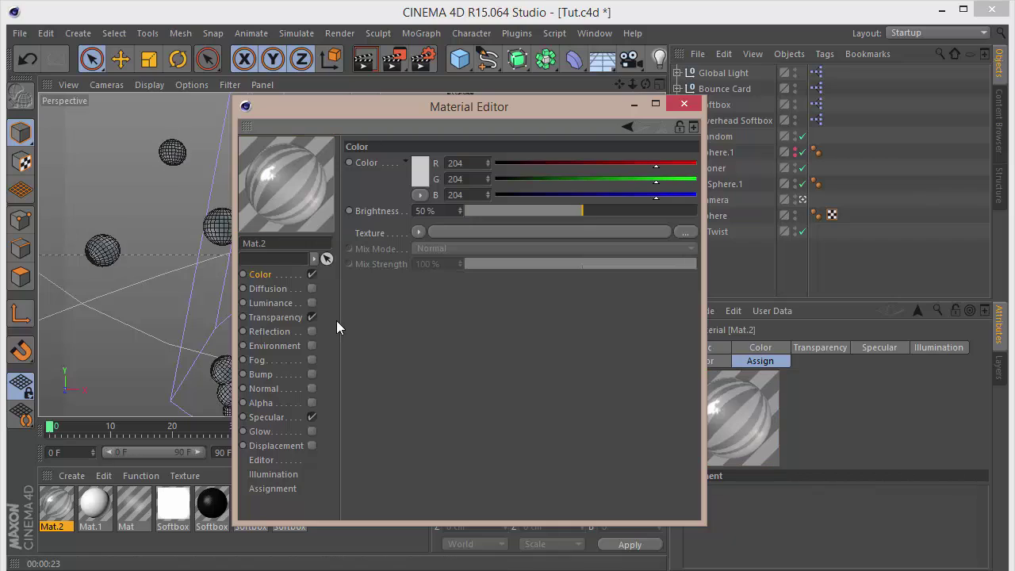
# - Set the material's specular height to 55% and its falloff to -5%
pyautogui.click(284, 416)
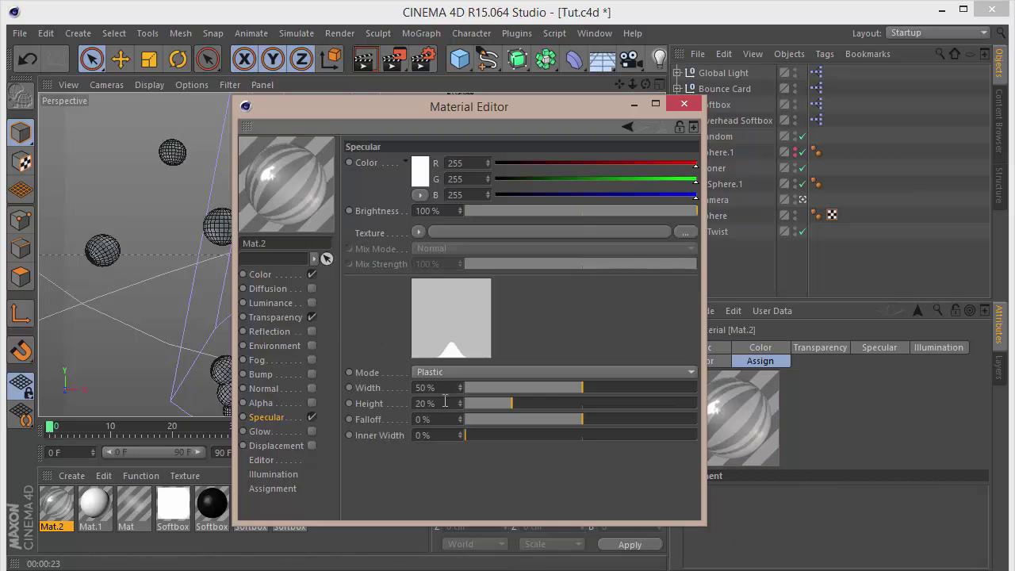
pyautogui.click(564, 419)
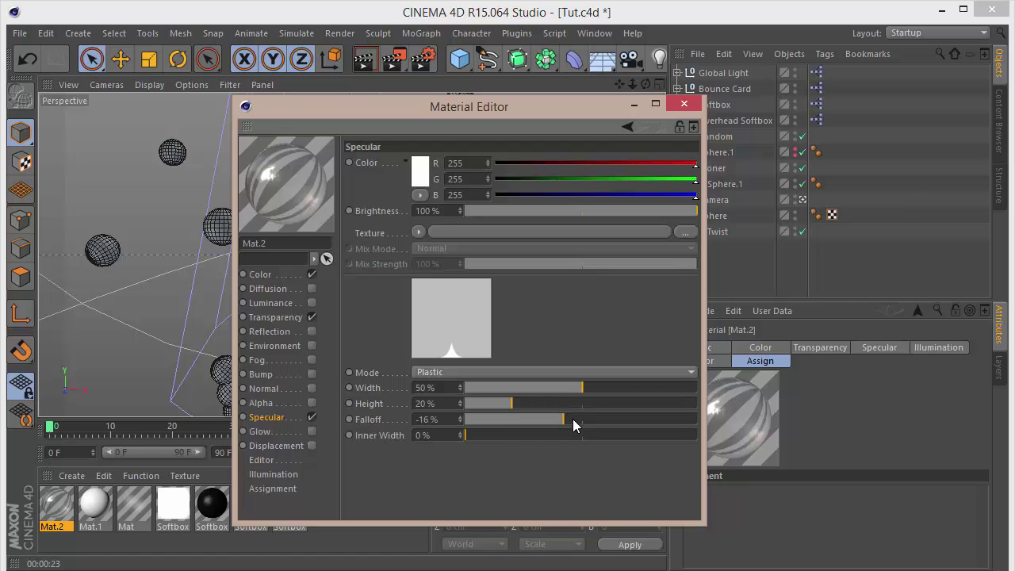
pyautogui.click(449, 404)
pyautogui.write('55')
pyautogui.press('Return')
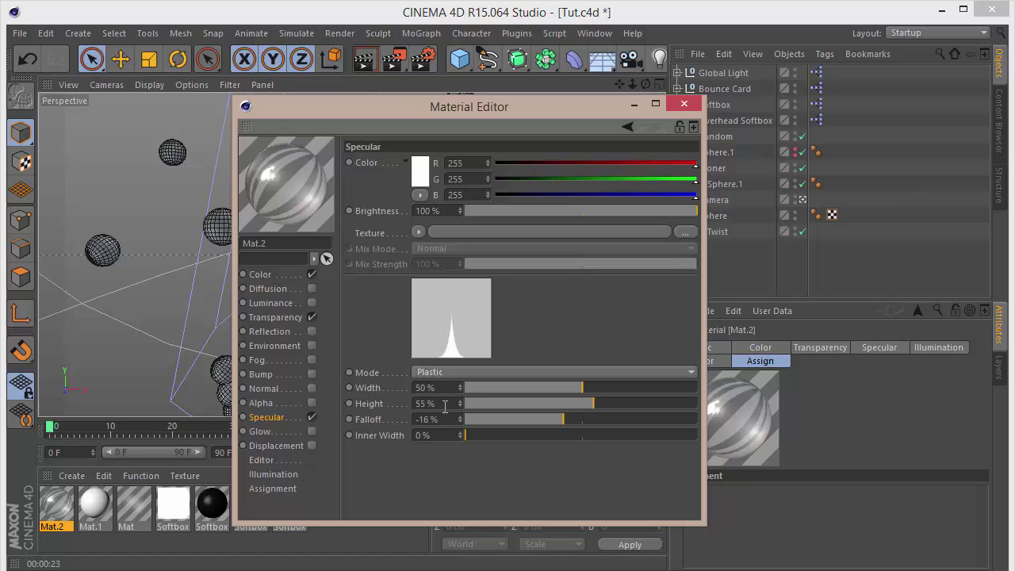
pyautogui.click(449, 420)
pyautogui.write('-5')
pyautogui.press('Return')
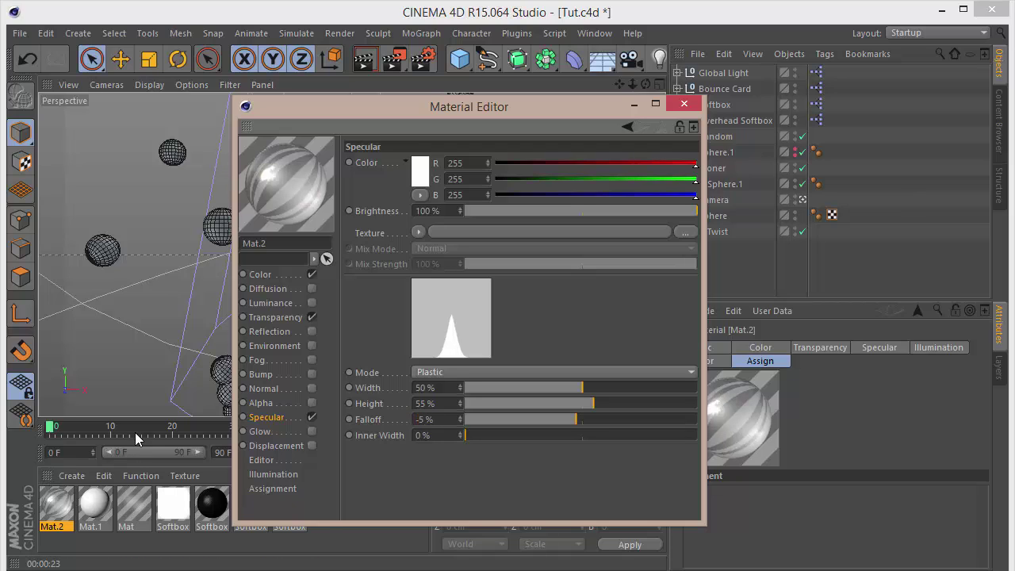
# - Enable reflection on the glass material and set its reflection brightness to 20%
pyautogui.click(312, 332)
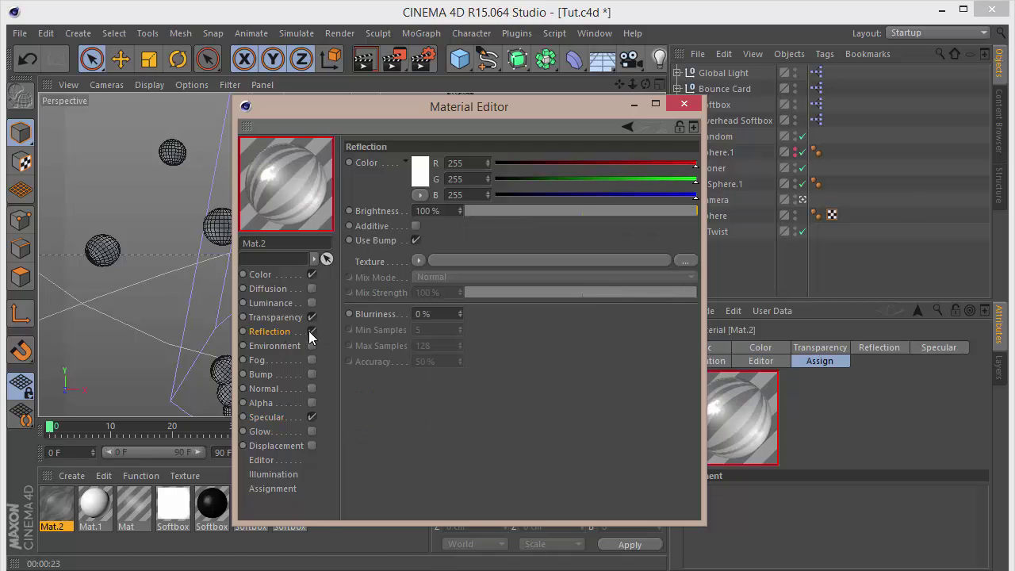
pyautogui.click(444, 210)
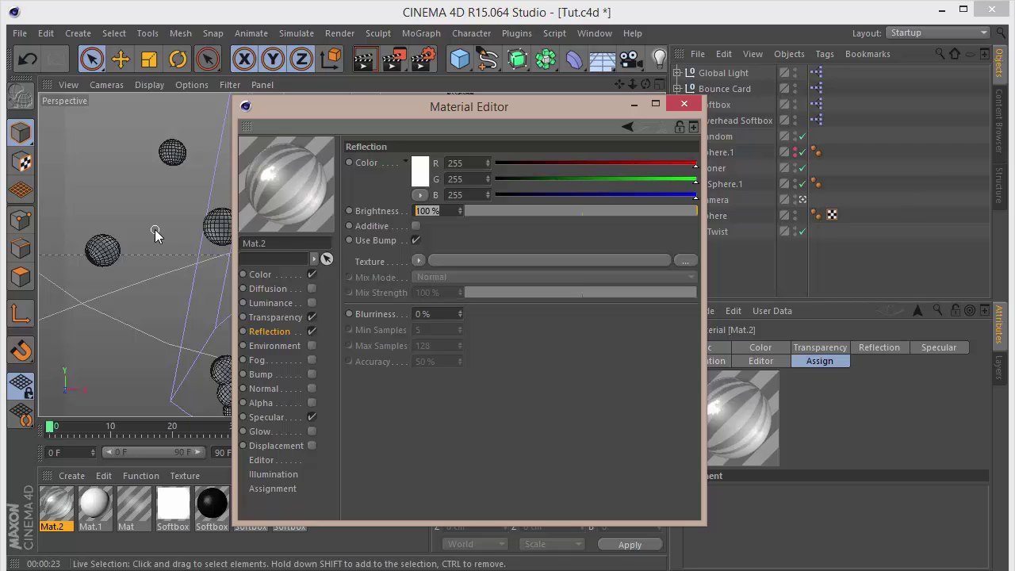
pyautogui.write('20')
pyautogui.press('Return')
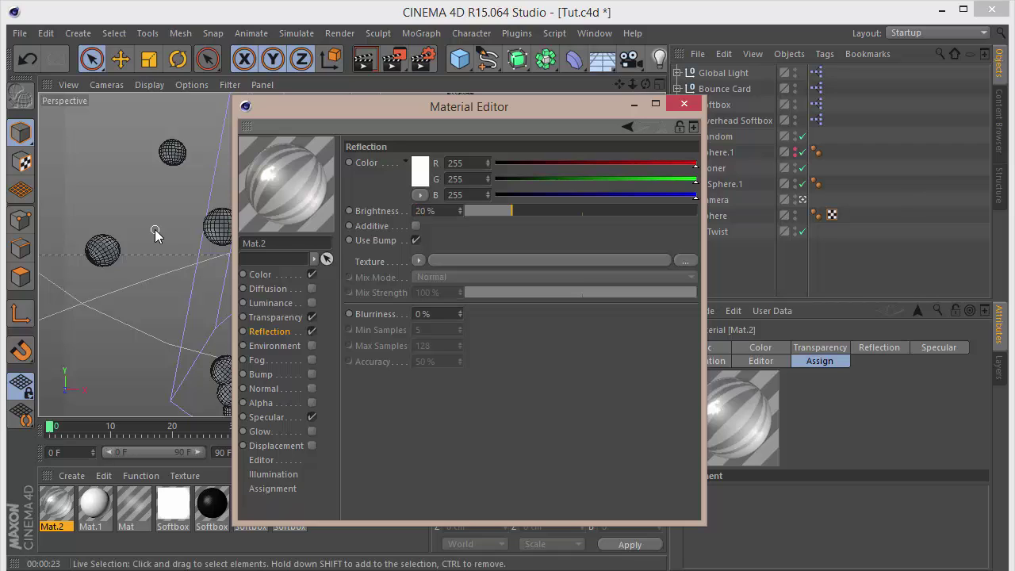
# - Close the material's settings and apply Mat.2 to the Cloner
pyautogui.click(686, 106)
pyautogui.moveTo(67, 520); pyautogui.dragTo(714, 168)
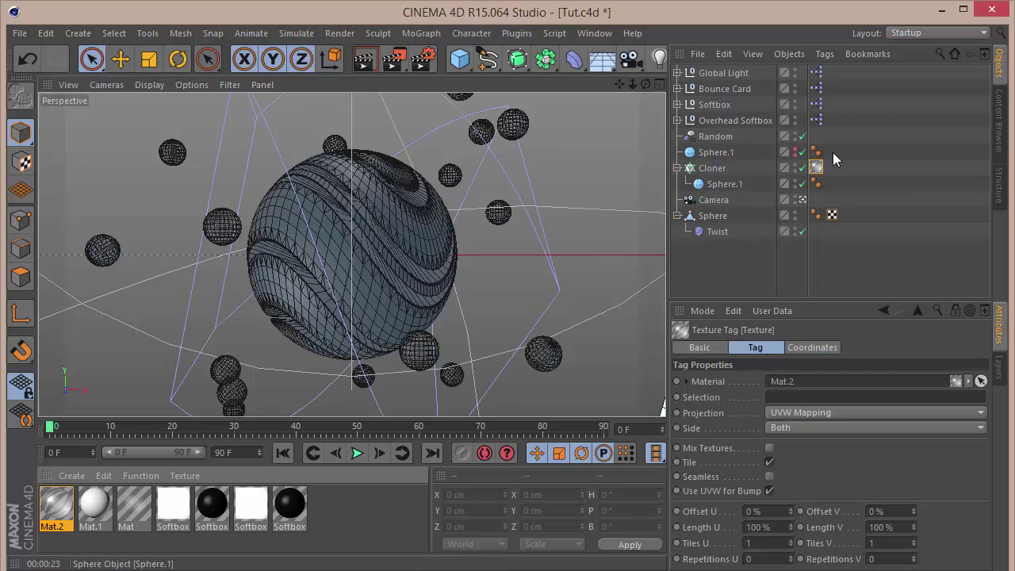
pyautogui.click(999, 127)
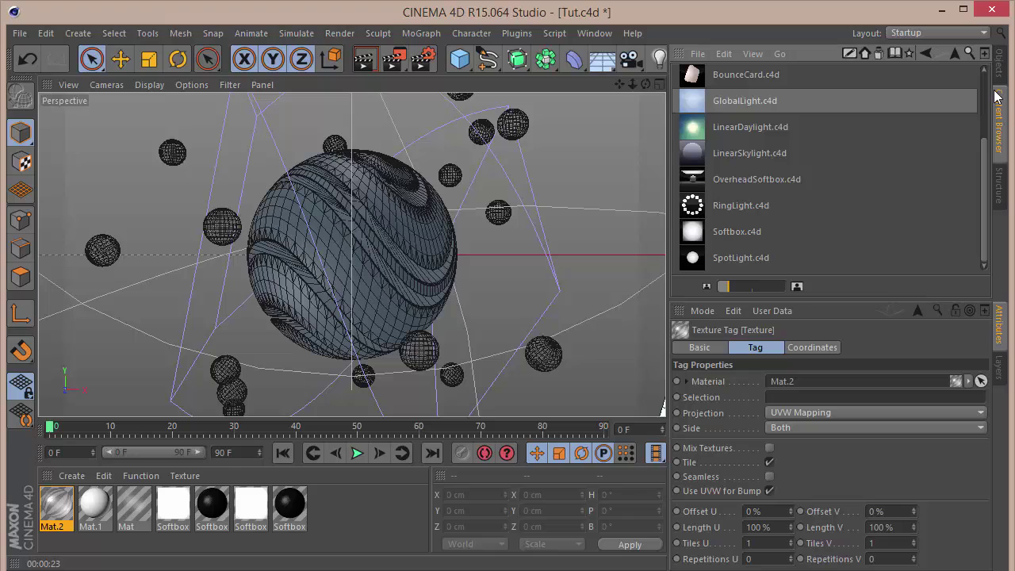
pyautogui.click(999, 64)
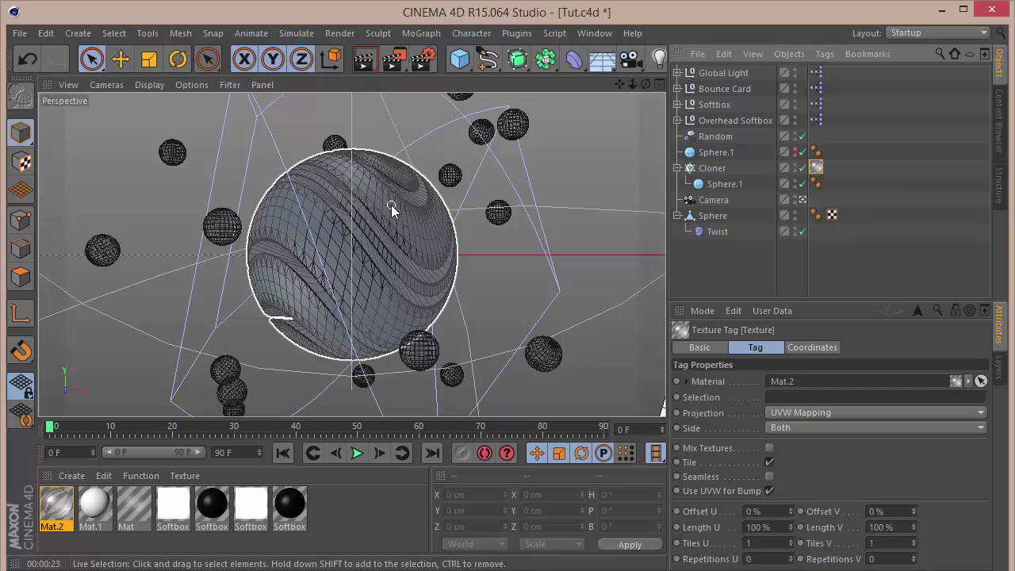
# - Disable the Cloner and the Twist deformer, and hide the light objects and the Twist cage in the editor view
pyautogui.click(802, 168)
pyautogui.click(801, 168)
pyautogui.click(802, 168)
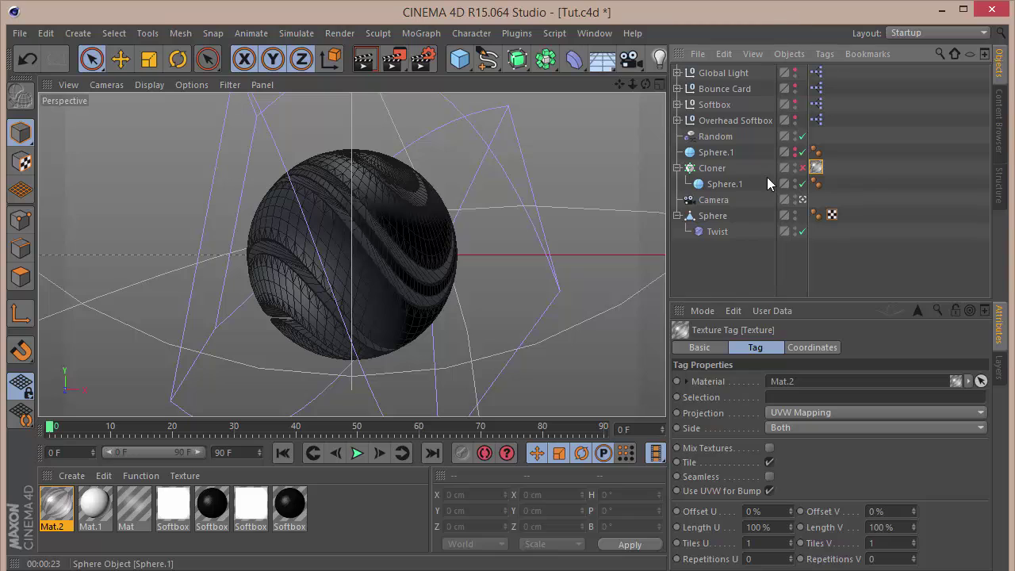
pyautogui.click(794, 229)
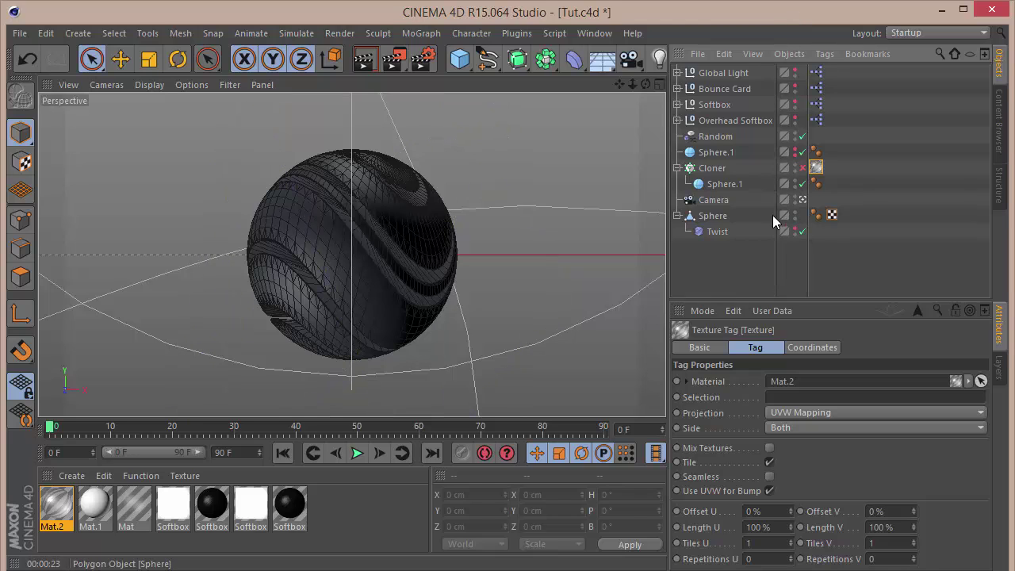
pyautogui.click(803, 232)
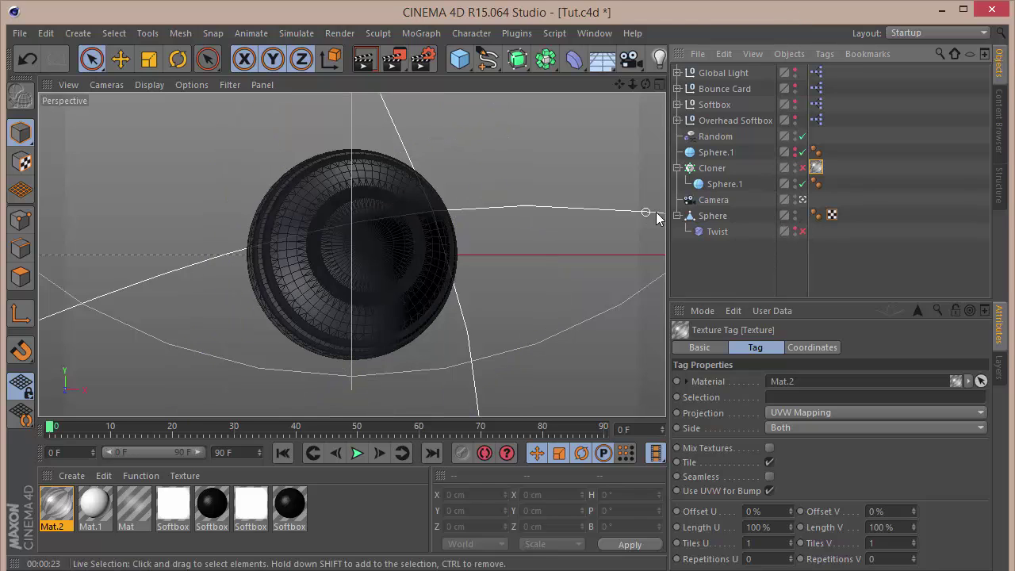
# - Reset the grooved Sphere's heading, pitch and bank rotation to 0°
pyautogui.click(713, 217)
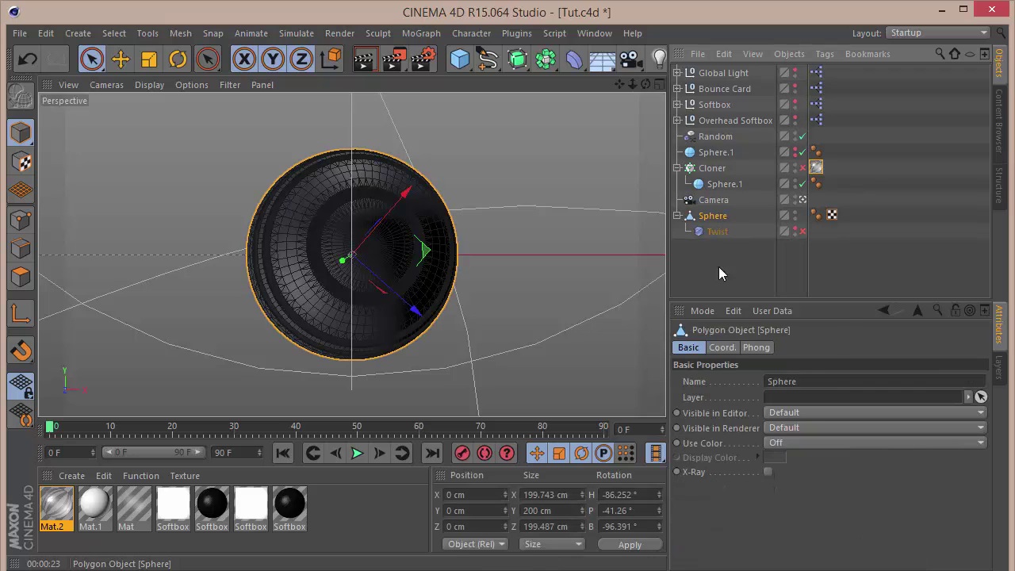
pyautogui.click(721, 348)
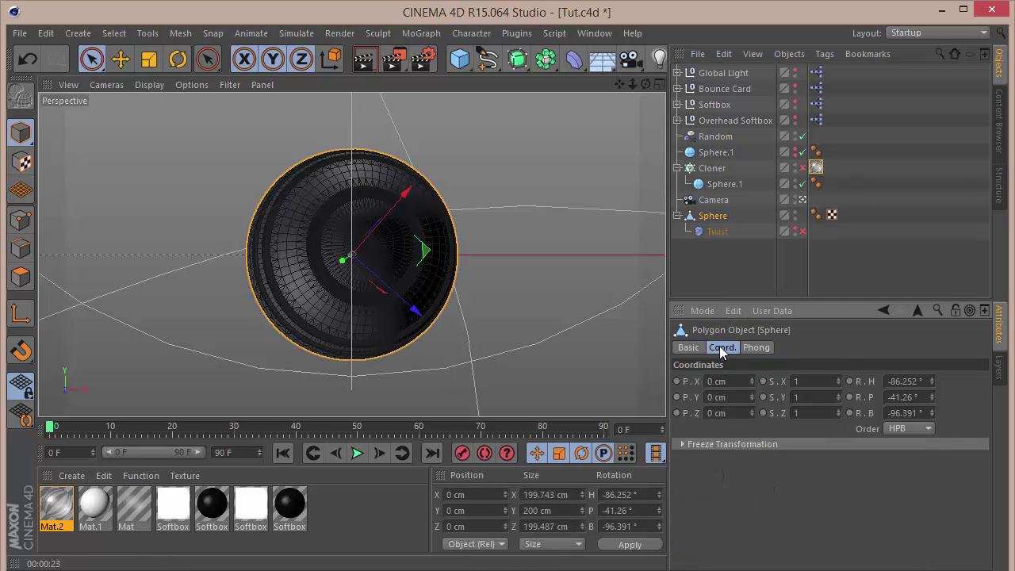
pyautogui.rightClick(932, 383)
pyautogui.rightClick(933, 414)
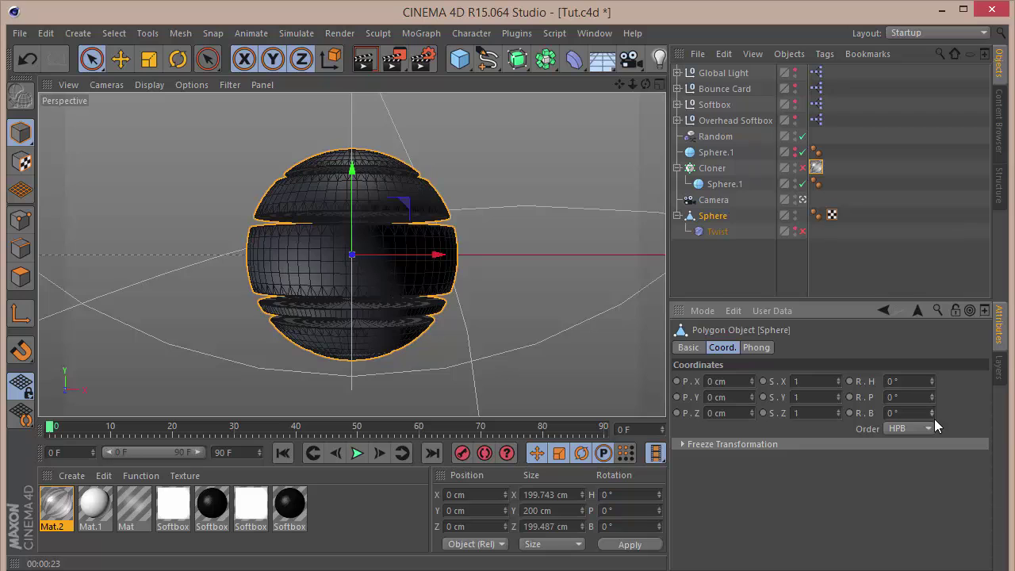
# - Switch to the front view in polygon mode and set Rectangle Selection to include hidden elements as well
pyautogui.press('F4')
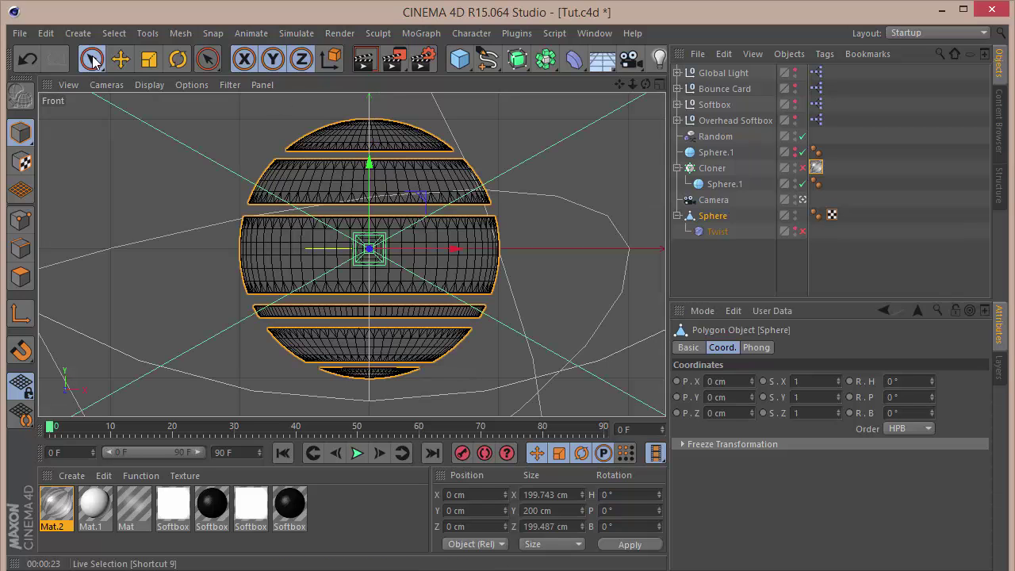
pyautogui.moveTo(91, 59); pyautogui.dragTo(189, 113)
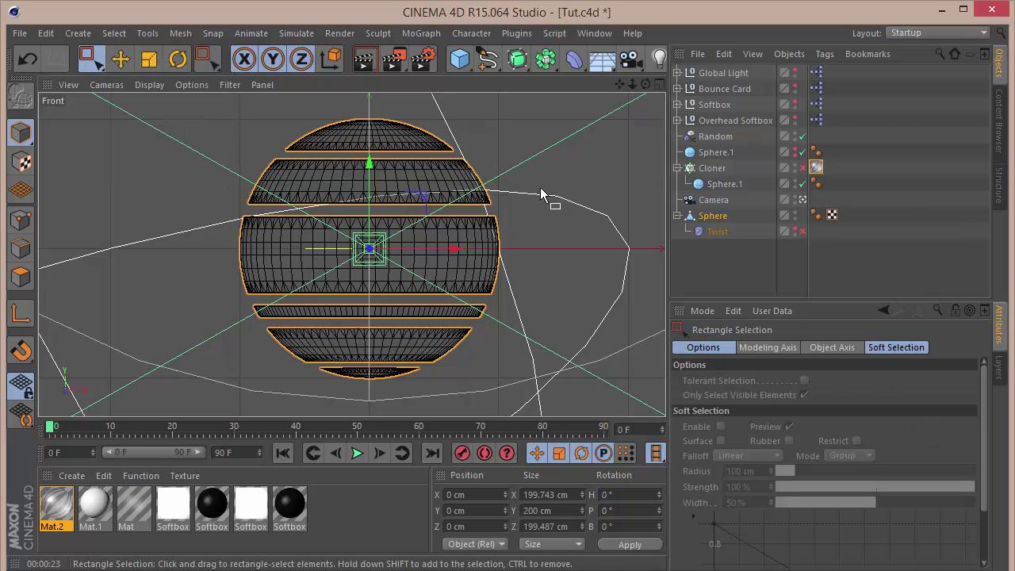
pyautogui.click(20, 276)
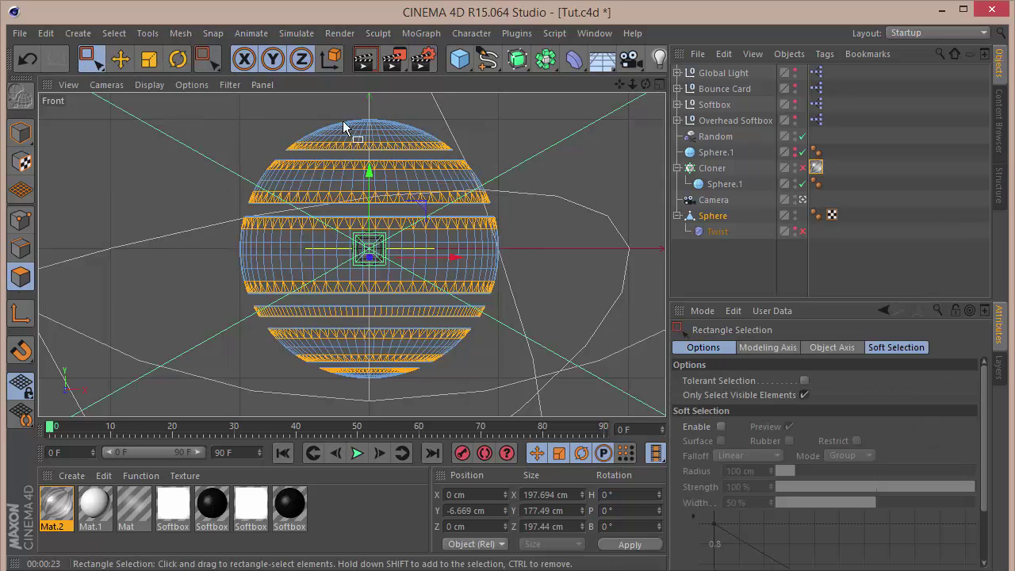
pyautogui.moveTo(229, 105); pyautogui.dragTo(222, 141)
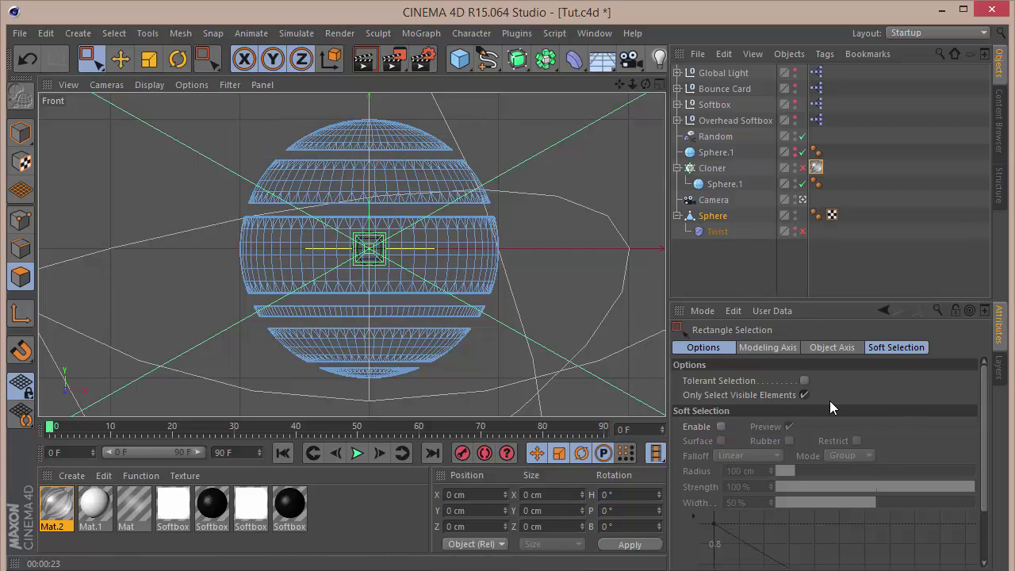
pyautogui.click(804, 395)
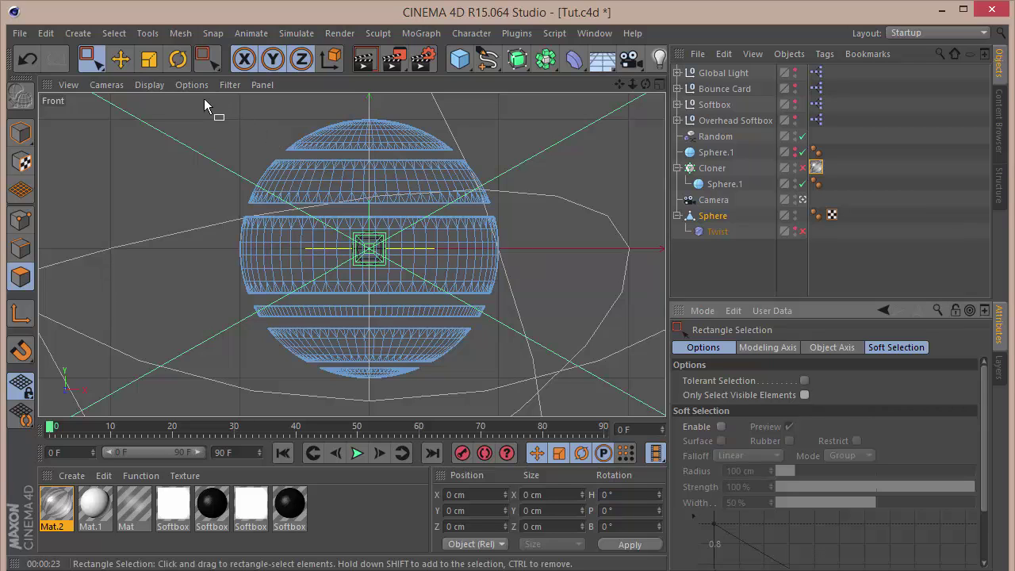
# - Select all polygons of the sphere's top cap and store them as a polygon selection
pyautogui.moveTo(203, 99); pyautogui.dragTo(493, 163)
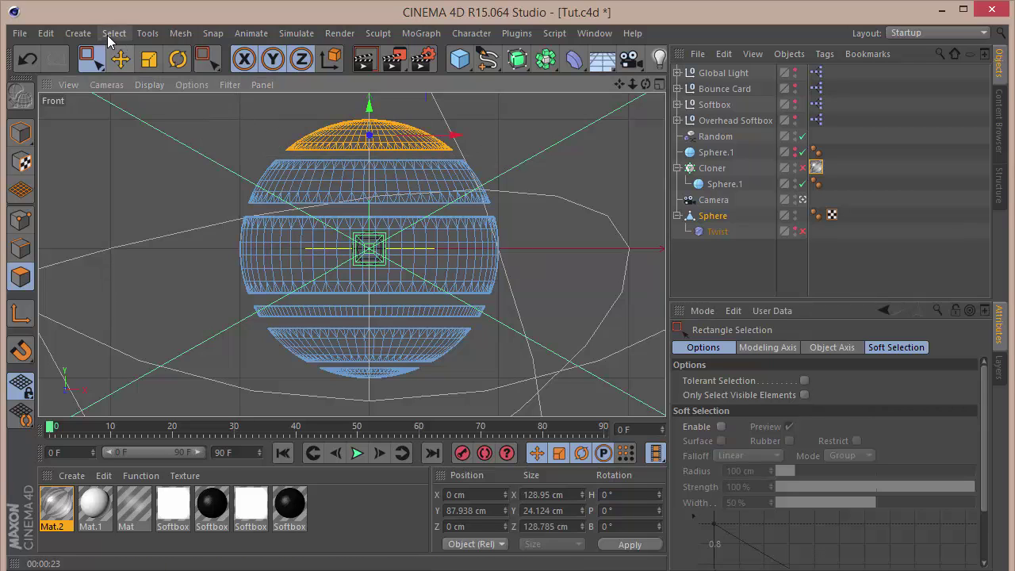
pyautogui.click(112, 34)
pyautogui.click(168, 434)
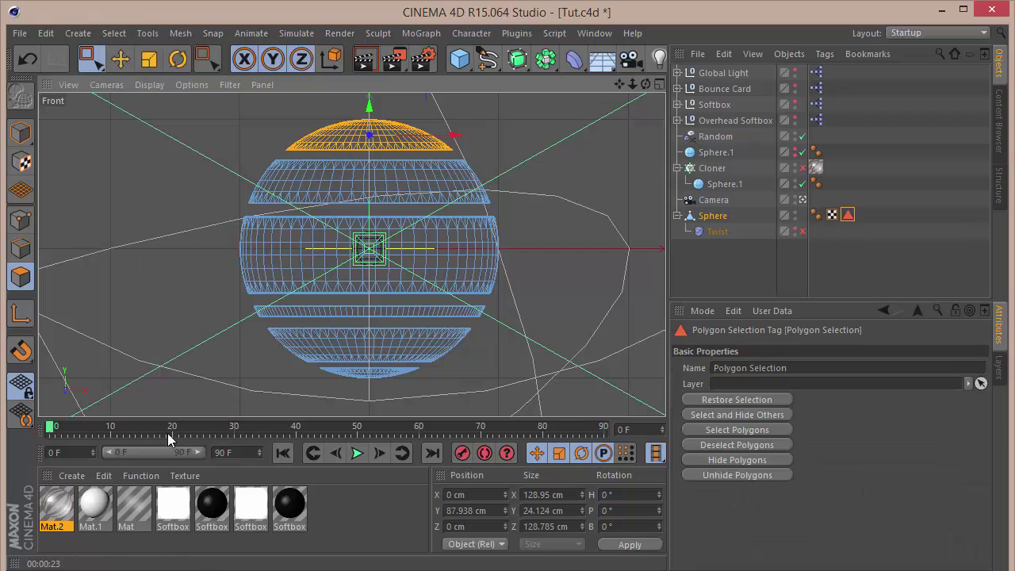
# - Try to store the second band and the middle band as polygon selections while the existing selection tag is active
pyautogui.moveTo(172, 150); pyautogui.dragTo(507, 203)
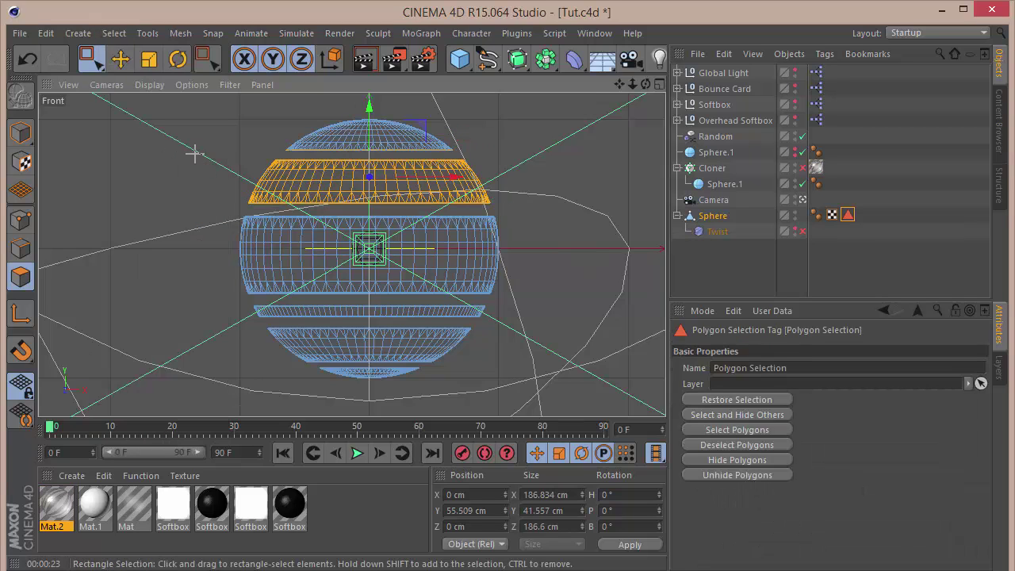
pyautogui.moveTo(194, 155); pyautogui.dragTo(485, 213)
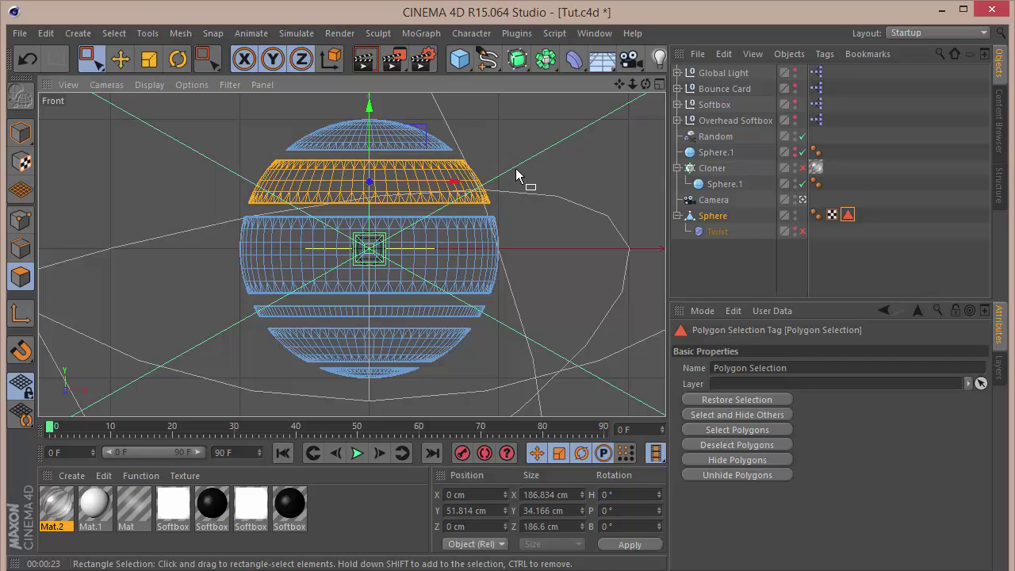
pyautogui.click(118, 32)
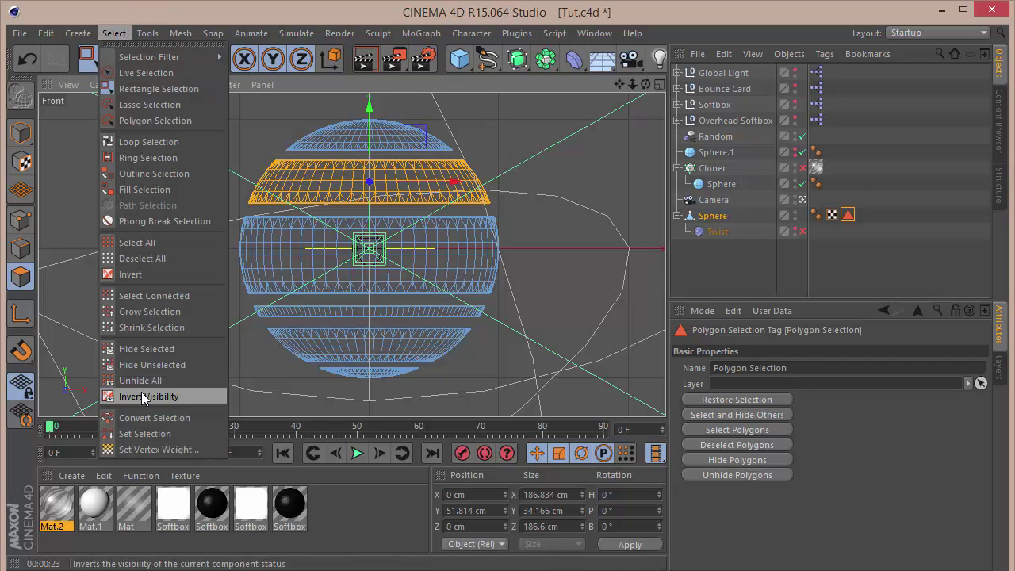
pyautogui.click(143, 433)
pyautogui.moveTo(220, 209); pyautogui.dragTo(539, 307)
pyautogui.click(114, 33)
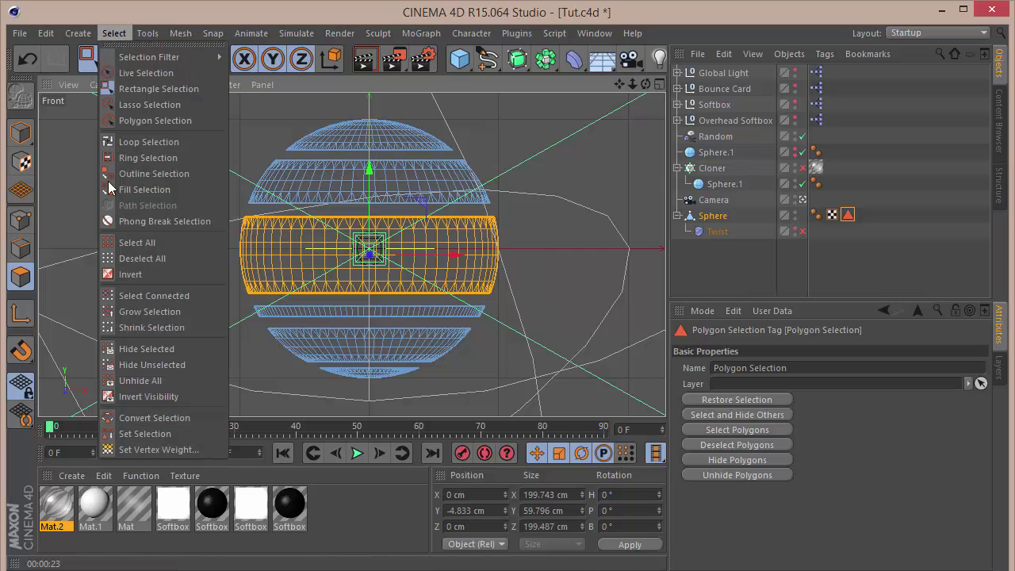
pyautogui.click(142, 433)
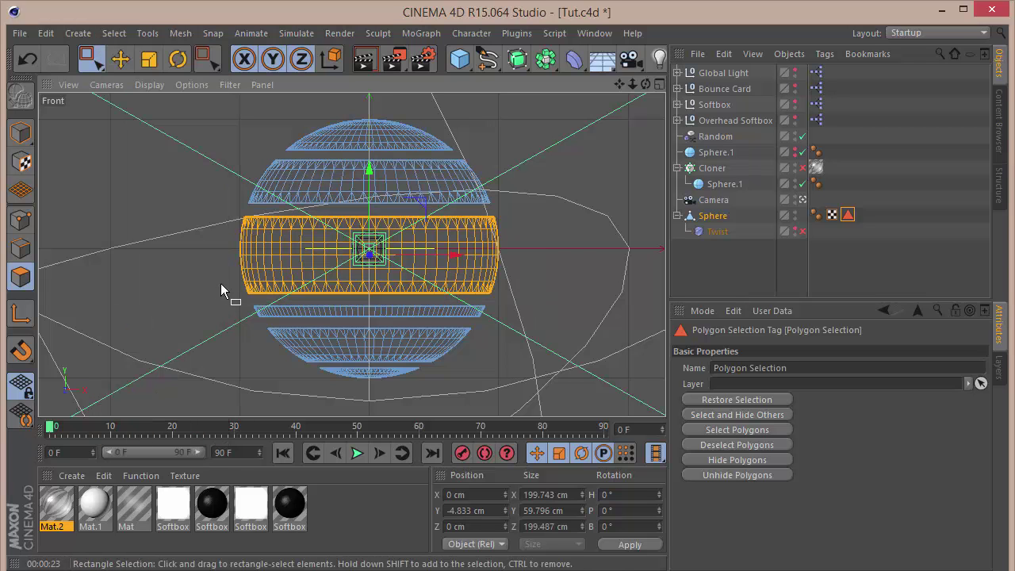
pyautogui.moveTo(224, 294); pyautogui.dragTo(163, 299)
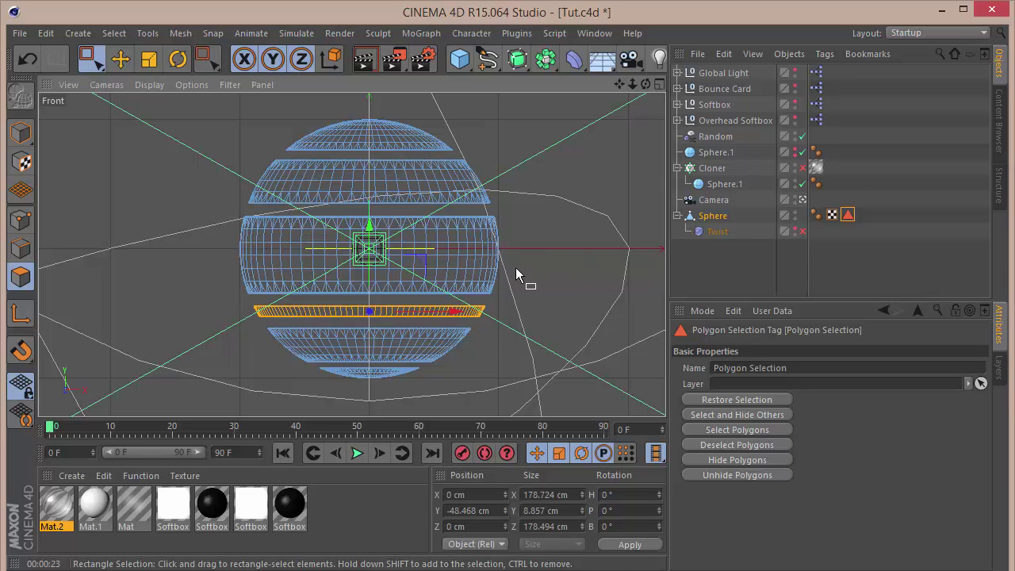
# - Reselect the sphere's top cap polygons and store them in the active polygon selection tag
pyautogui.moveTo(196, 110); pyautogui.dragTo(489, 161)
pyautogui.click(111, 33)
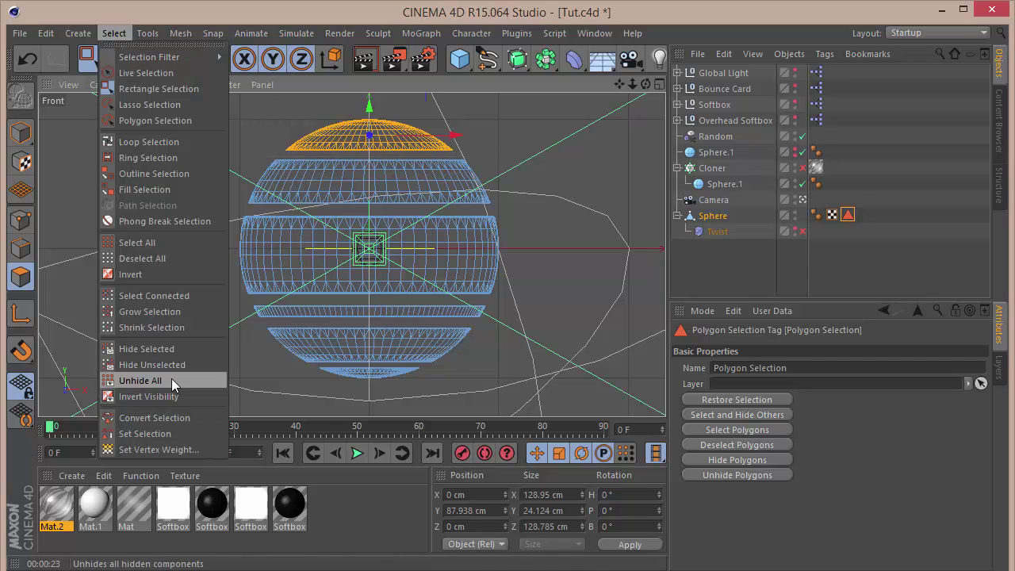
pyautogui.click(168, 428)
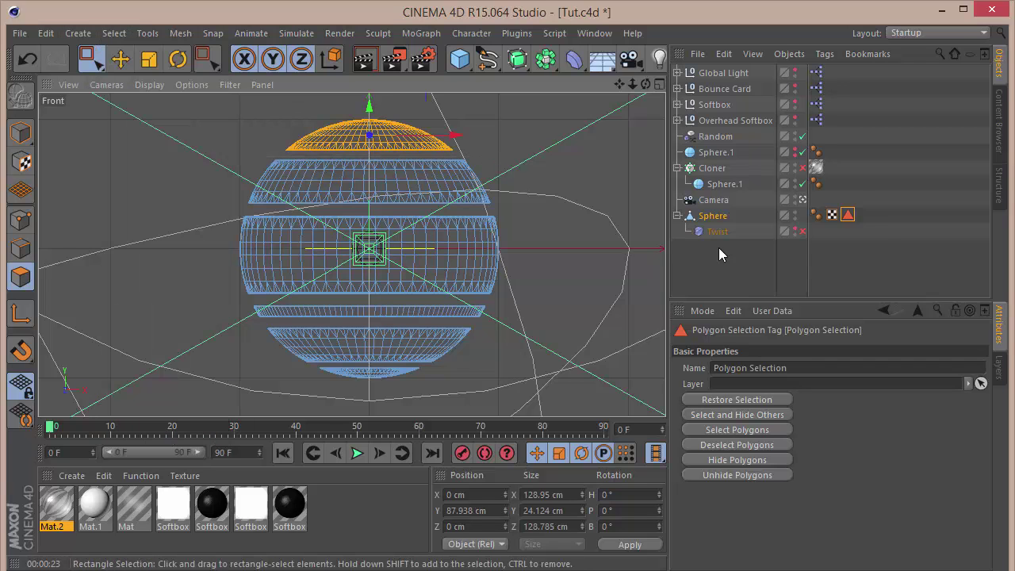
# - Deactivate the selection tag, select the second band's polygons on the Sphere and store them as a new polygon selection
pyautogui.click(862, 245)
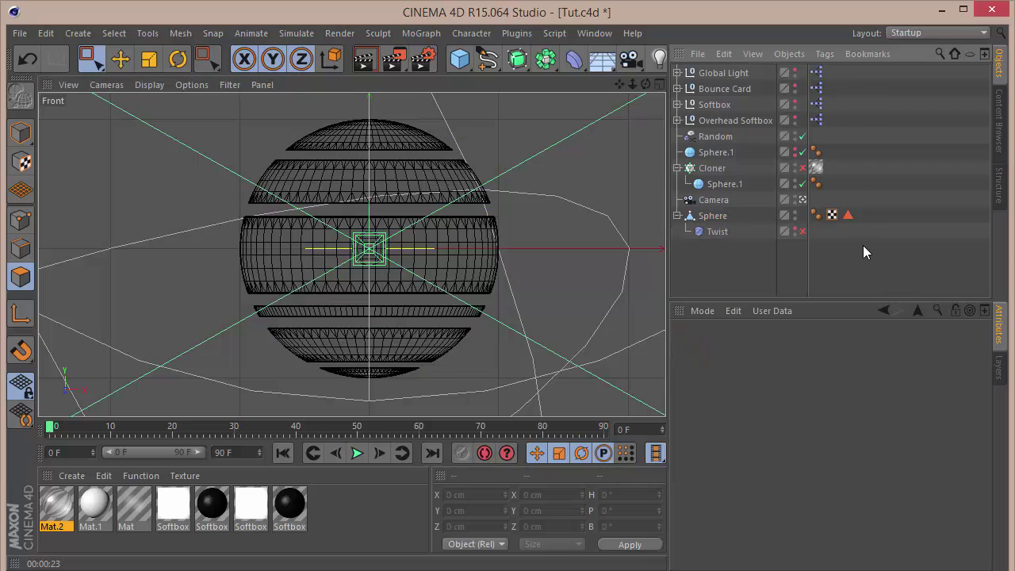
pyautogui.click(713, 217)
pyautogui.moveTo(188, 159); pyautogui.dragTo(530, 220)
pyautogui.click(115, 33)
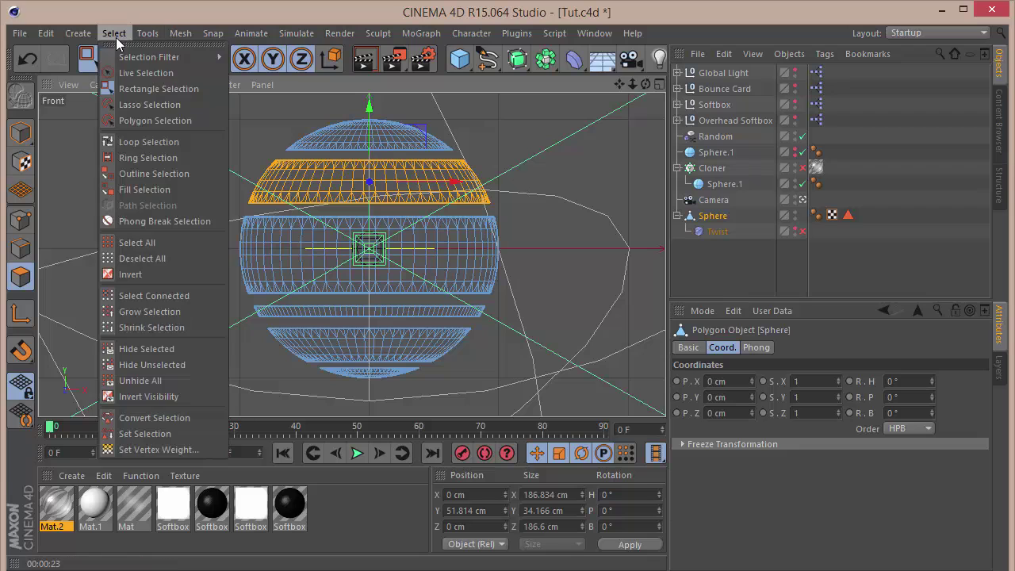
pyautogui.click(178, 429)
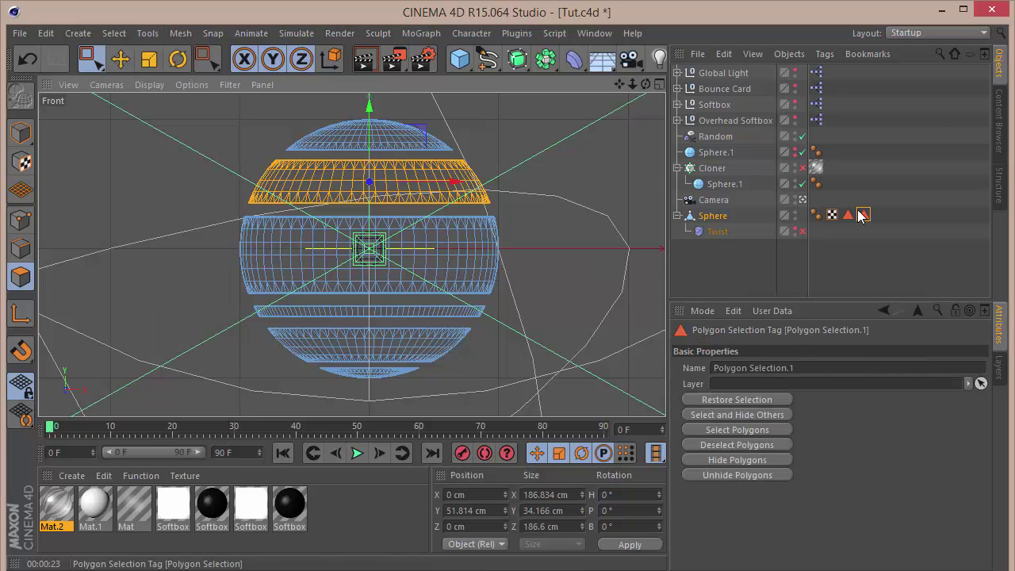
# - With no selection tag active, select the Sphere's wide middle band and store it as another separate polygon selection
pyautogui.click(832, 270)
pyautogui.click(712, 215)
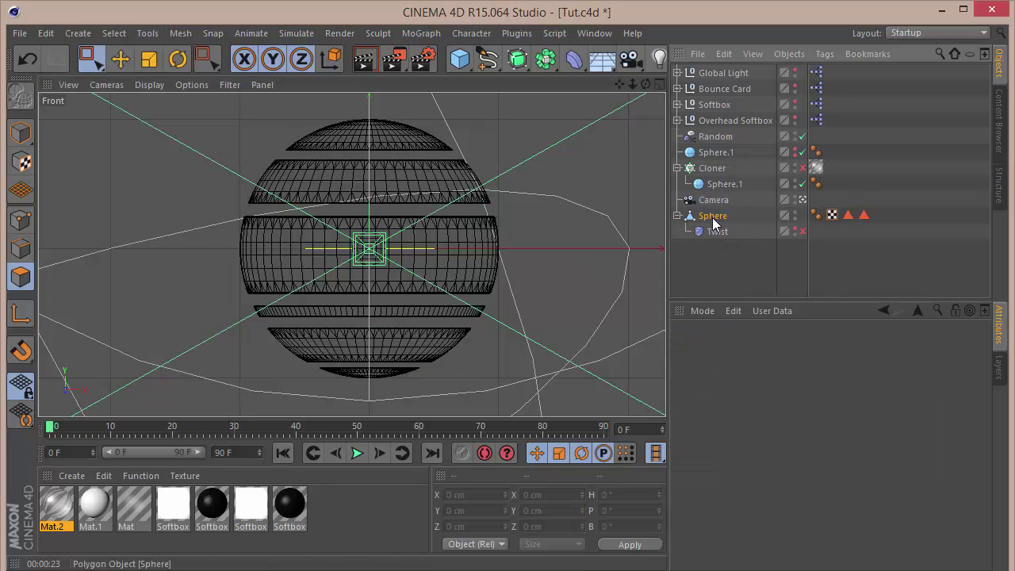
pyautogui.moveTo(187, 213); pyautogui.dragTo(557, 302)
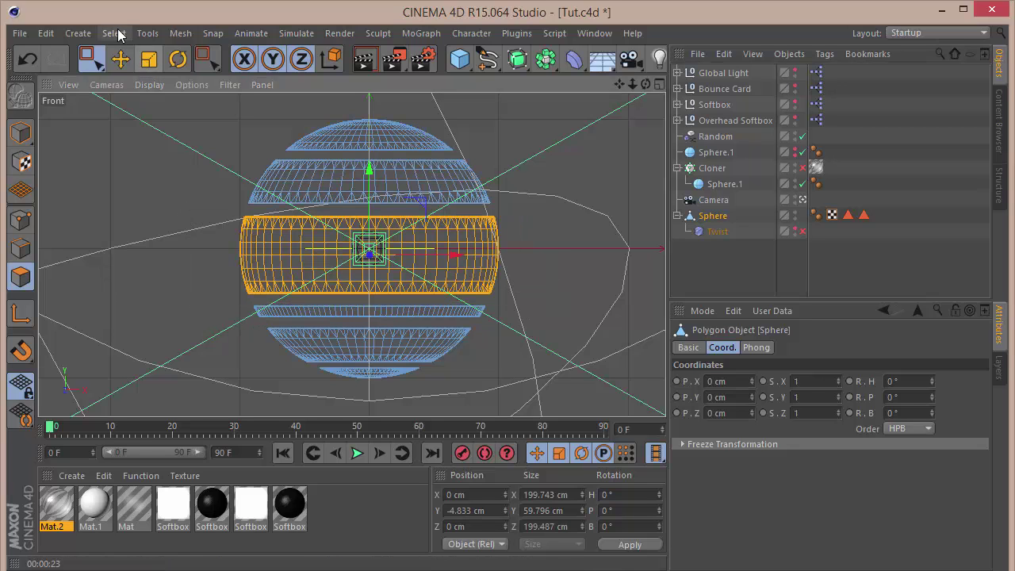
pyautogui.click(113, 32)
pyautogui.click(145, 434)
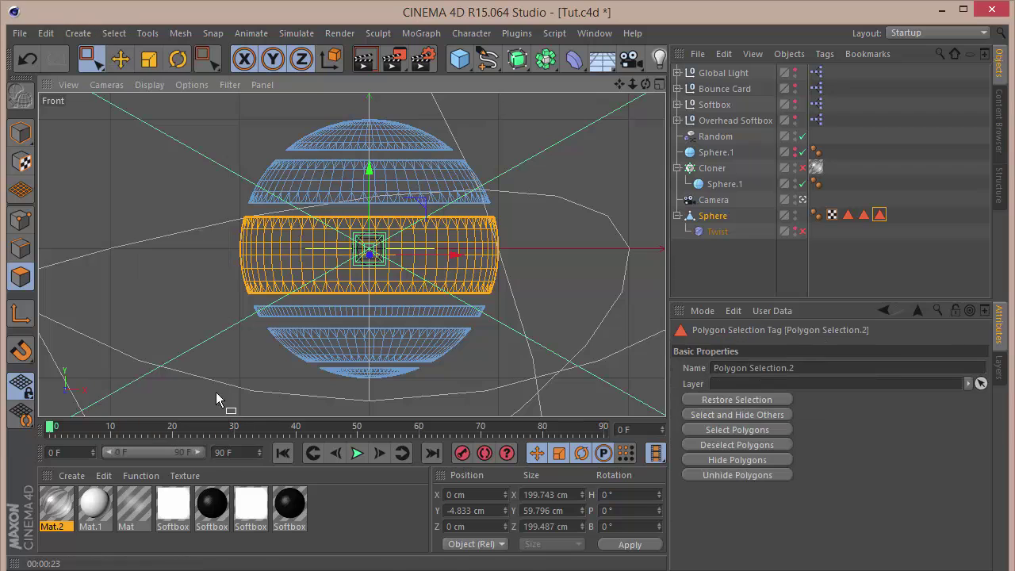
# - With no selection tag active, select the Sphere's thin band just below the middle one and store it as a new polygon selection
pyautogui.click(747, 253)
pyautogui.click(713, 216)
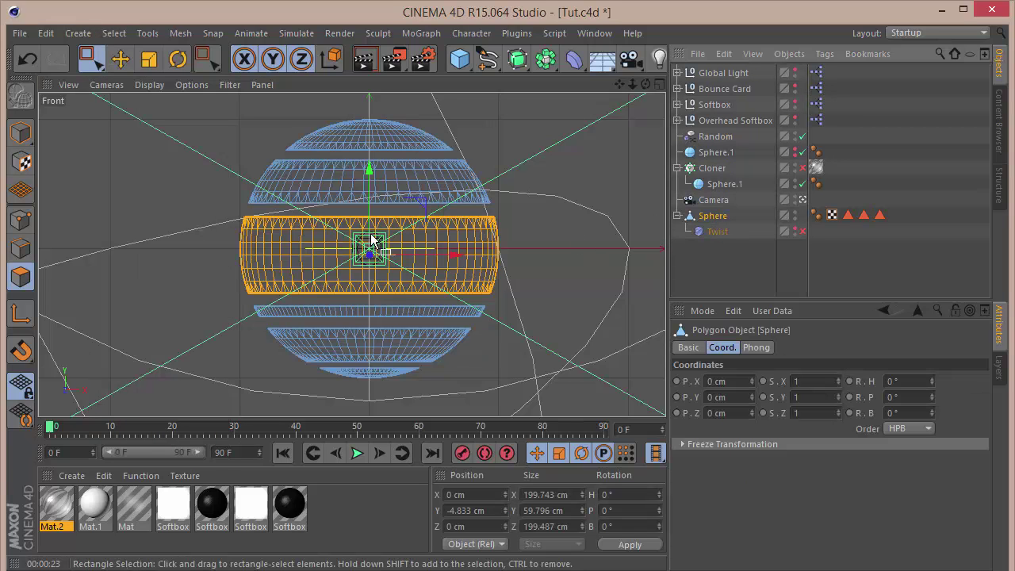
pyautogui.moveTo(232, 301); pyautogui.dragTo(515, 327)
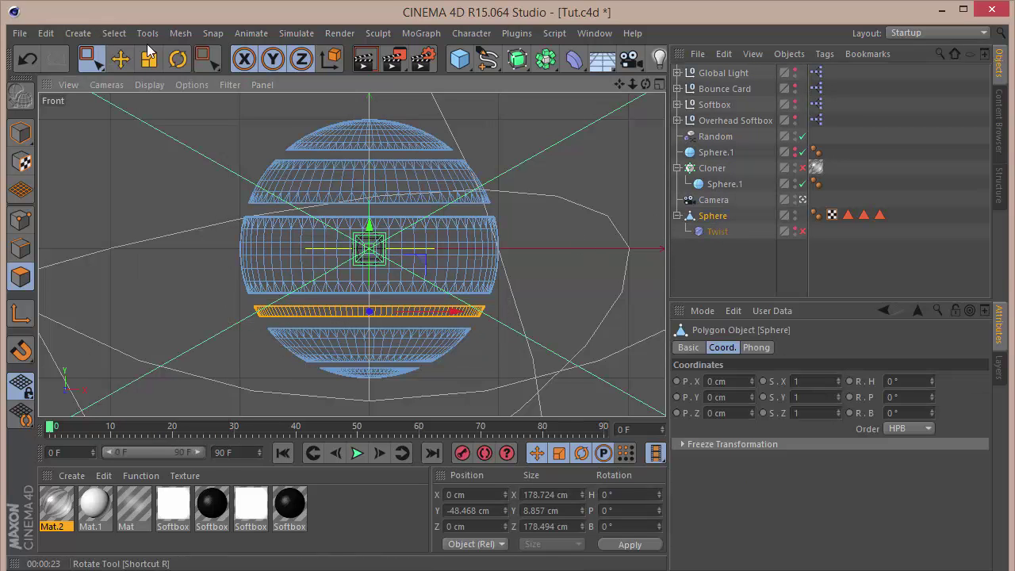
pyautogui.click(113, 34)
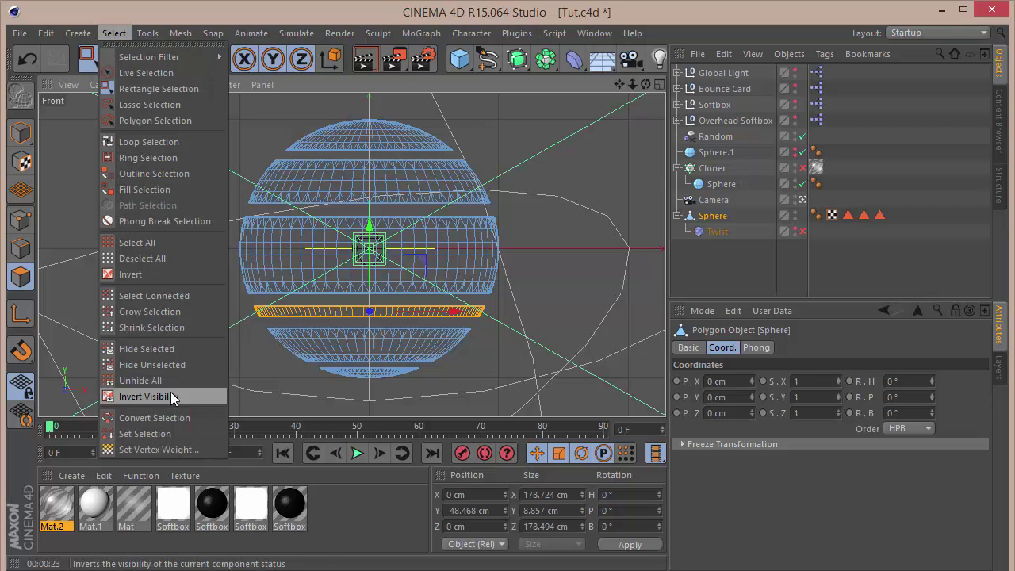
pyautogui.click(173, 434)
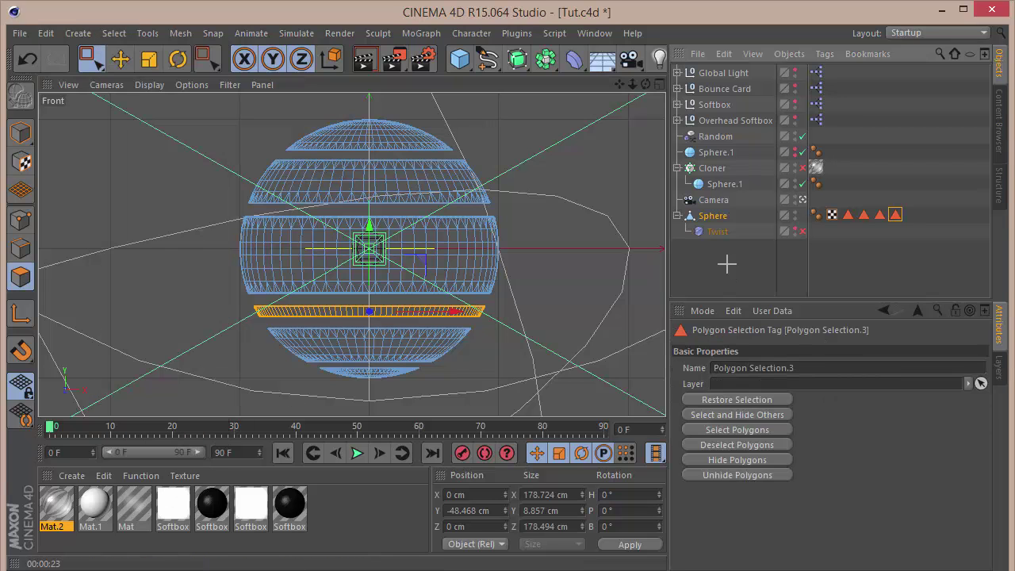
# - Select the whole wider band above the Sphere's bottom cap and store it as a separate polygon selection
pyautogui.moveTo(246, 329); pyautogui.dragTo(525, 354)
pyautogui.moveTo(253, 327); pyautogui.dragTo(498, 373)
pyautogui.click(113, 34)
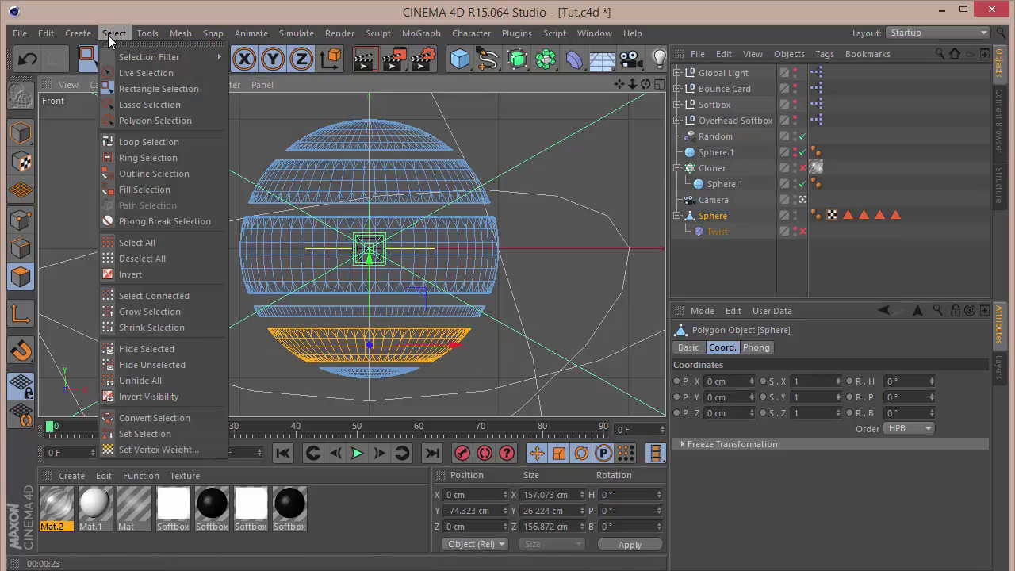
pyautogui.click(181, 432)
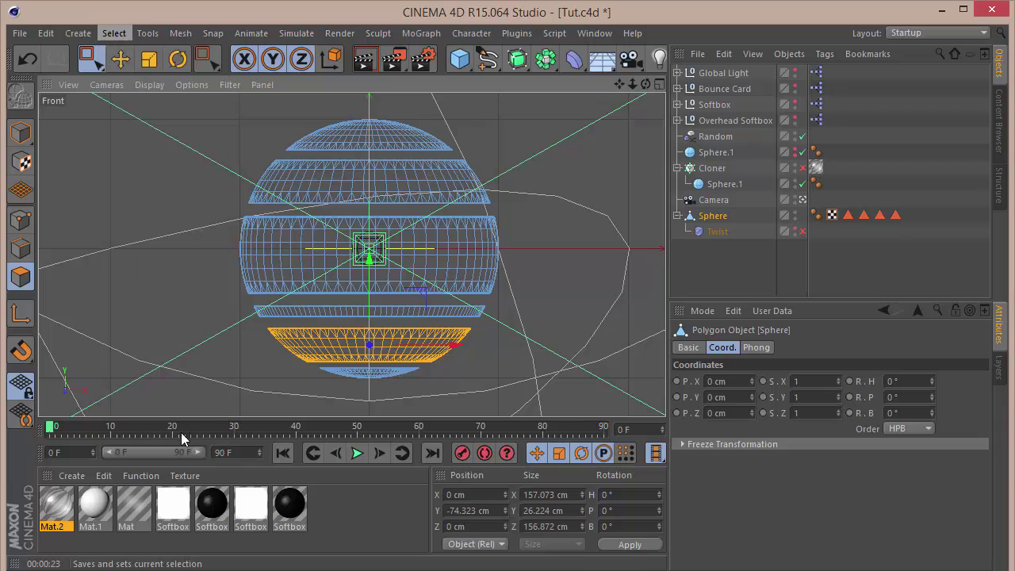
# - Deactivate the selection tag, select the Sphere's bottom cap polygons and store them as another polygon selection
pyautogui.click(690, 253)
pyautogui.click(713, 215)
pyautogui.moveTo(448, 364); pyautogui.dragTo(220, 369)
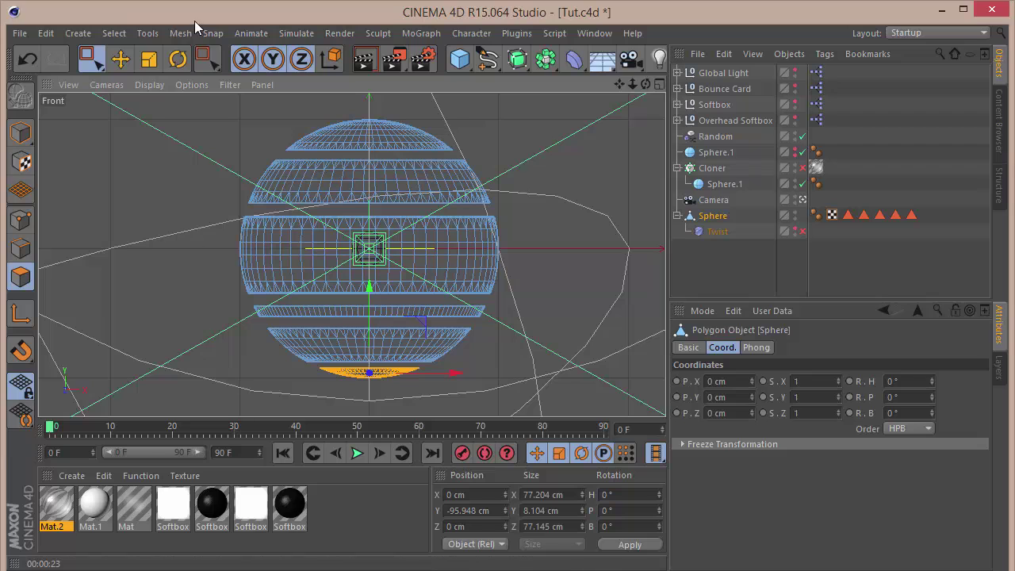
pyautogui.click(115, 34)
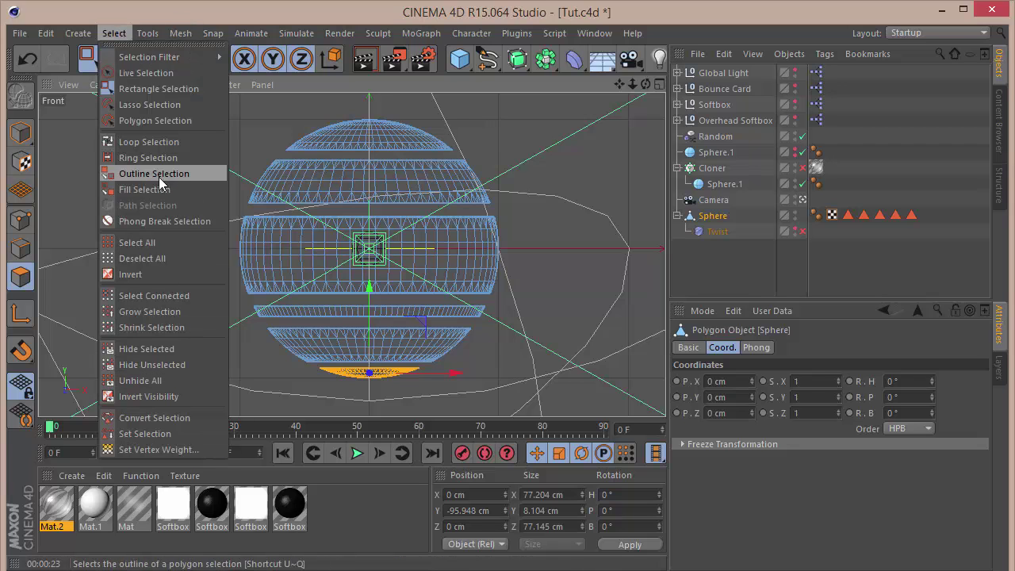
pyautogui.click(159, 433)
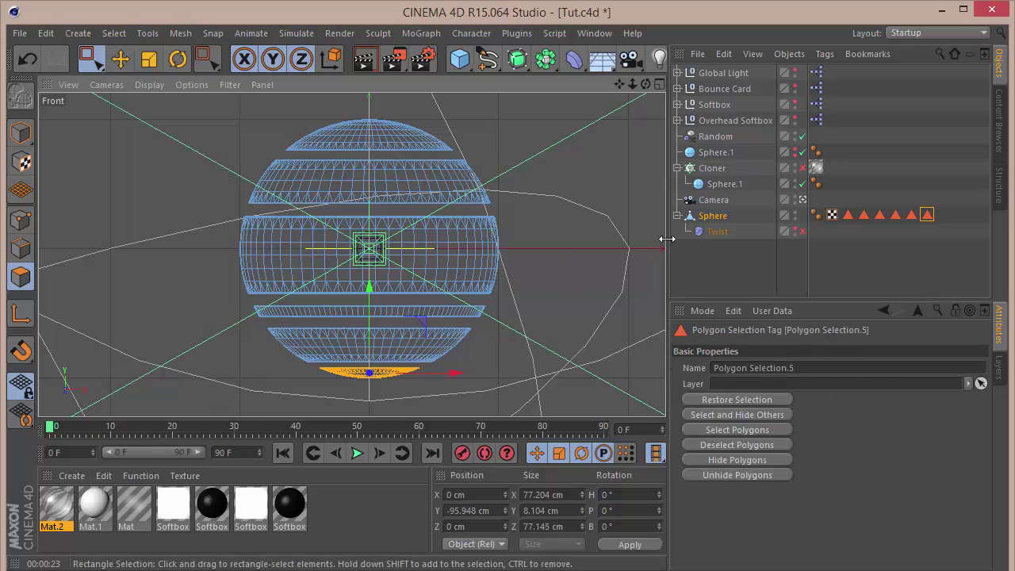
# - Enable the Sphere's Twist deformer and turn on its visibility, then switch to the Live Selection tool
pyautogui.click(737, 261)
pyautogui.press('F1')
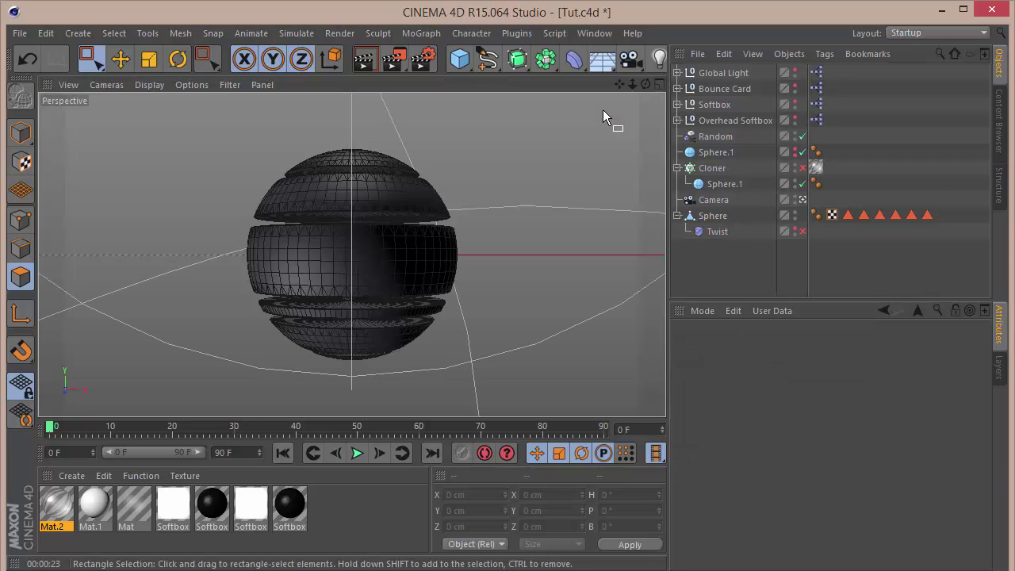
pyautogui.click(802, 231)
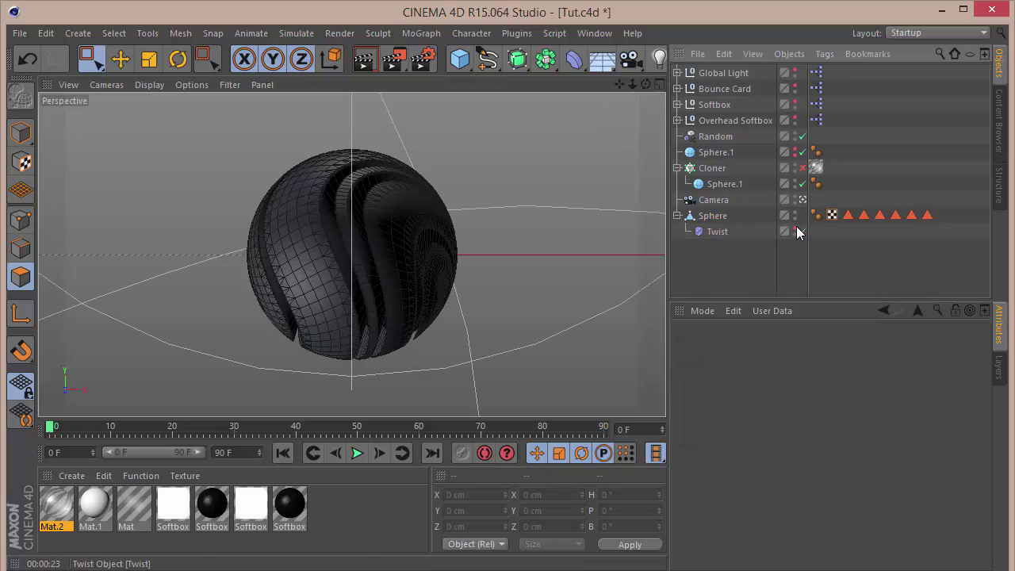
pyautogui.click(796, 229)
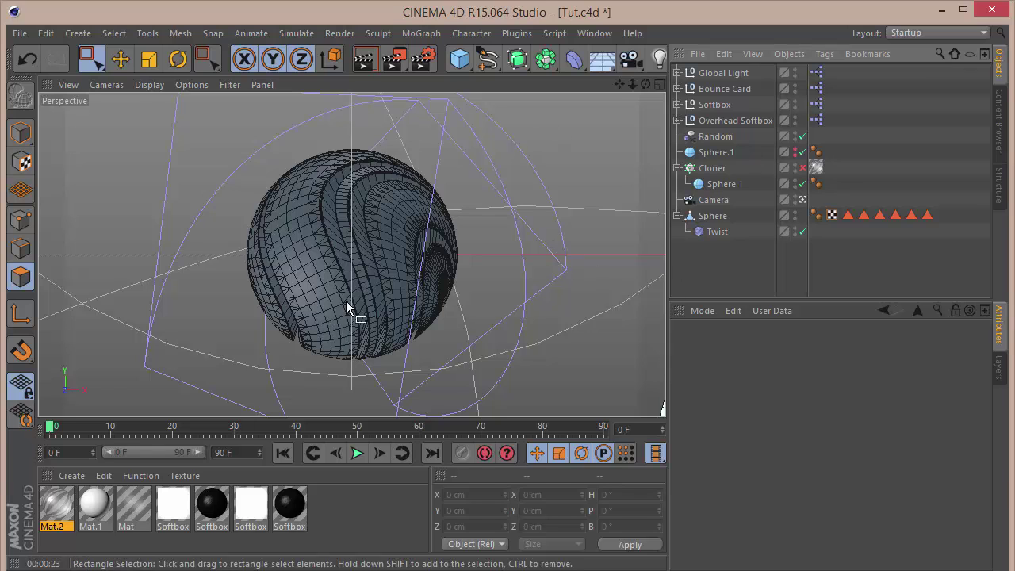
pyautogui.click(90, 58)
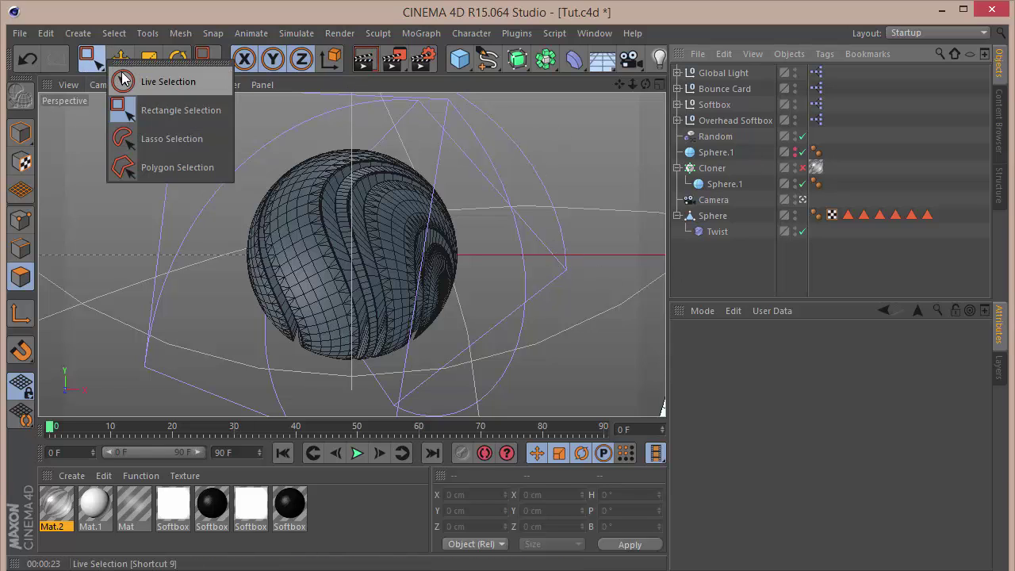
pyautogui.click(123, 79)
# - Create a new material and set its color to pure white
pyautogui.doubleClick(318, 487)
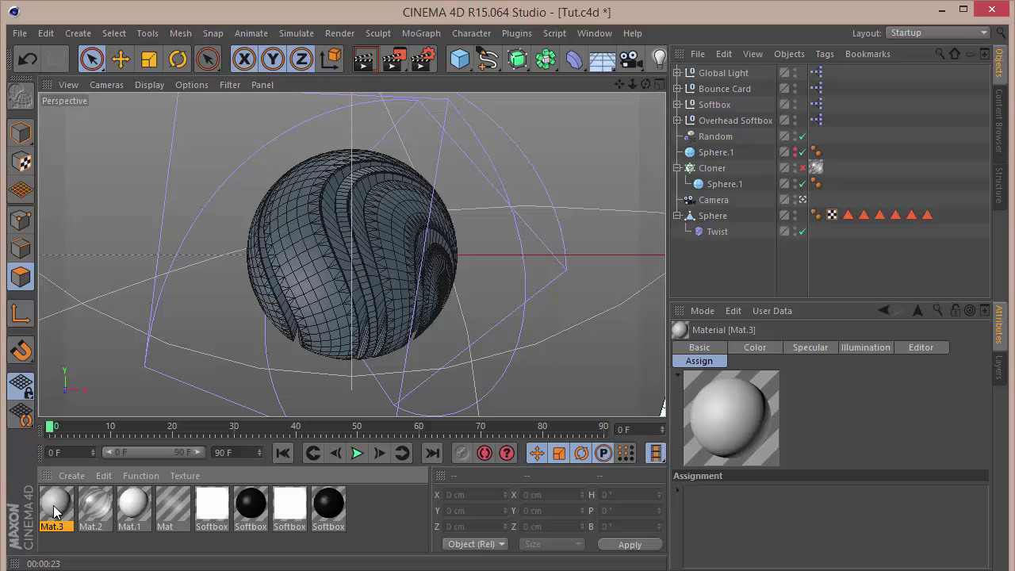
pyautogui.doubleClick(54, 507)
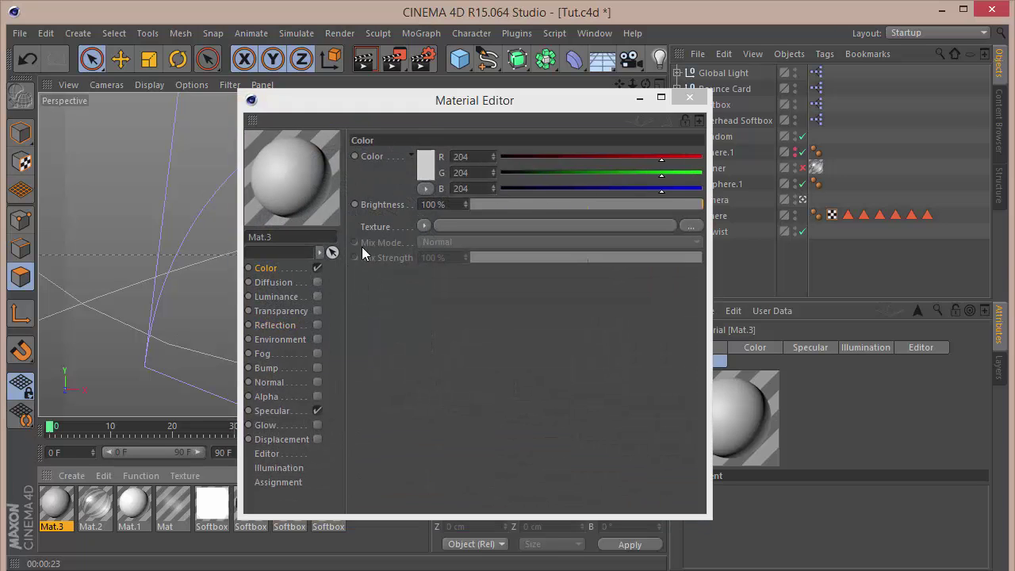
pyautogui.click(426, 168)
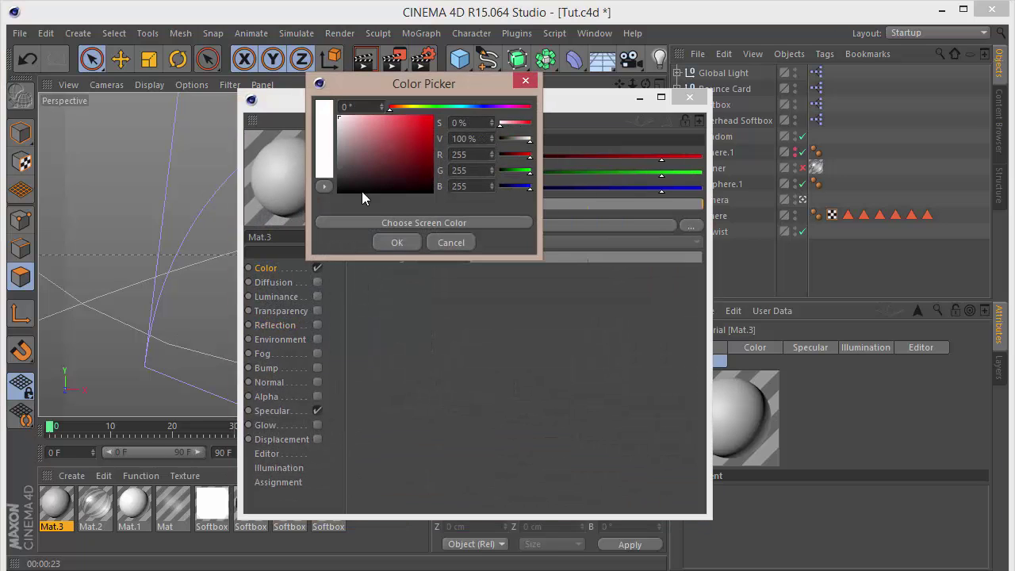
pyautogui.click(407, 241)
# - Enable reflection on the white material with 10% brightness and a Fresnel texture at 30% mix strength
pyautogui.click(317, 325)
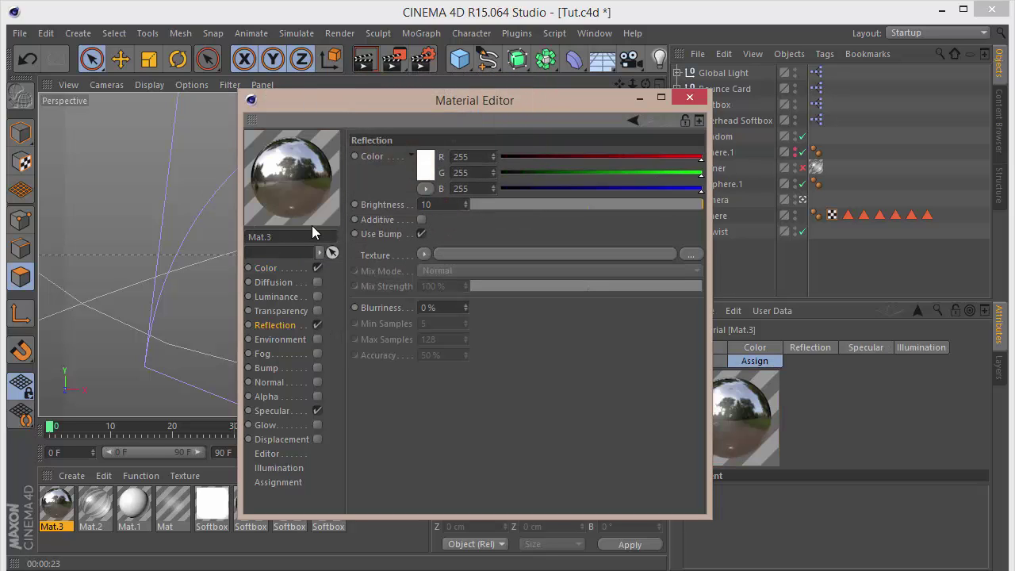
pyautogui.write('10')
pyautogui.click(423, 253)
pyautogui.click(428, 367)
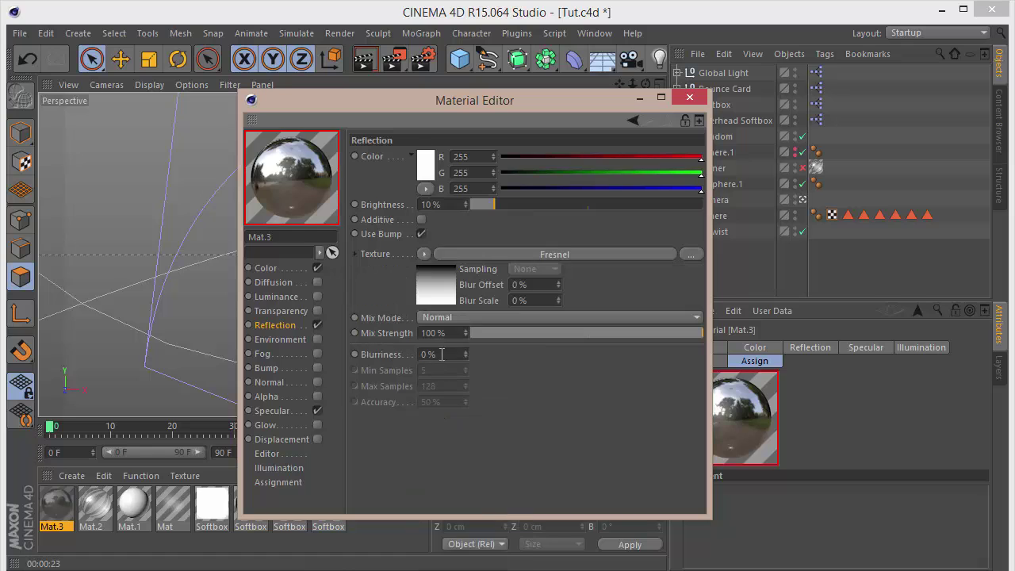
pyautogui.doubleClick(437, 334)
pyautogui.write('3')
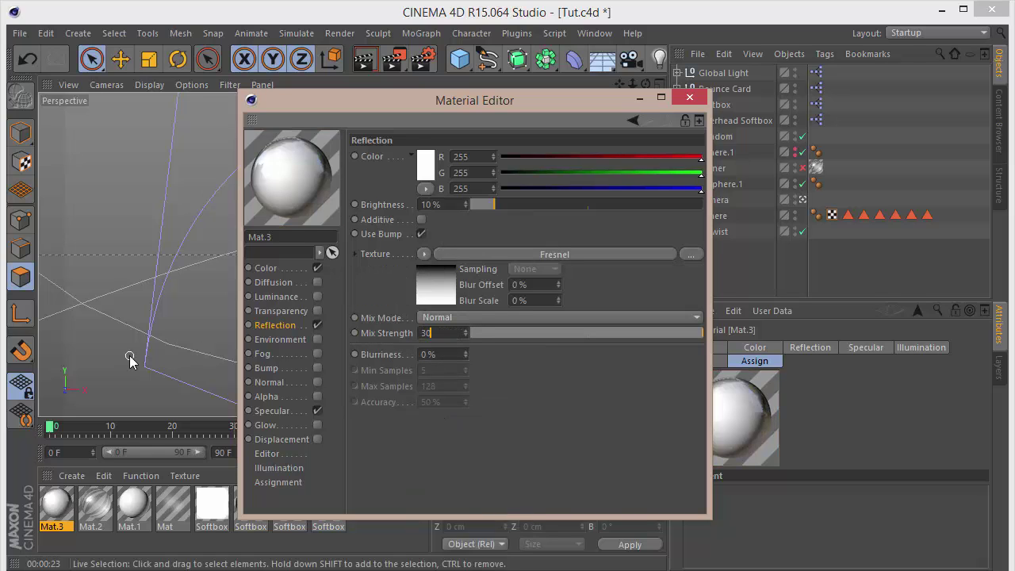
pyautogui.write('0')
pyautogui.press('Return')
pyautogui.click(689, 97)
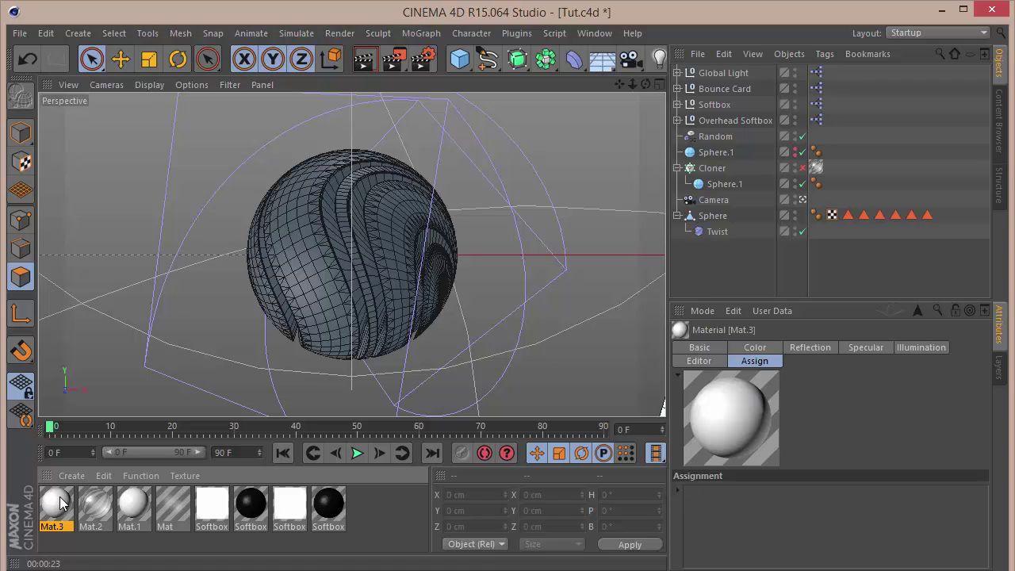
# - Duplicate the white reflective material and set the copy's color to black
pyautogui.keyDown('ctrl'); pyautogui.moveTo(63, 503); pyautogui.dragTo(94, 506); pyautogui.keyUp('ctrl')
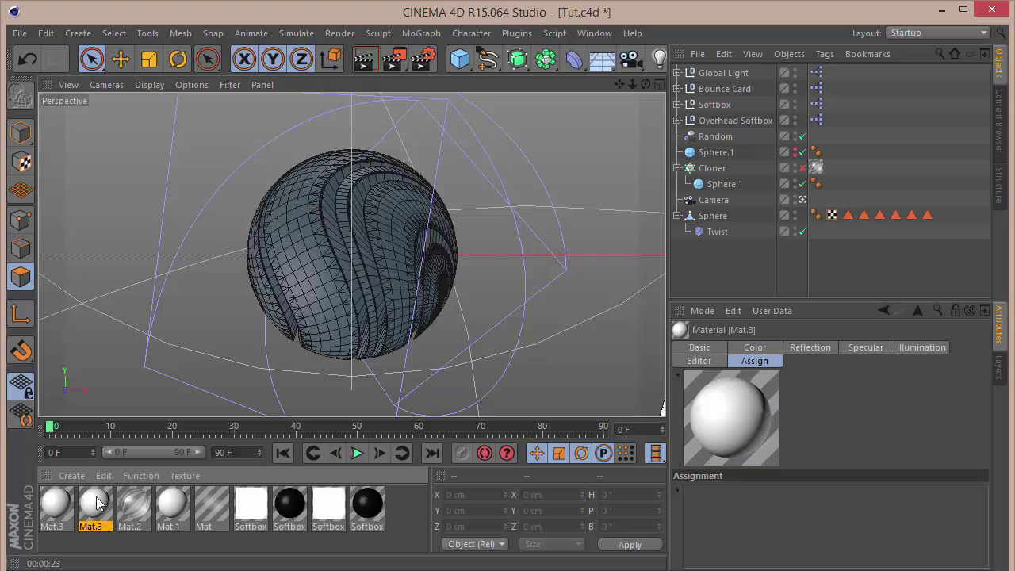
pyautogui.doubleClick(94, 503)
pyautogui.click(279, 276)
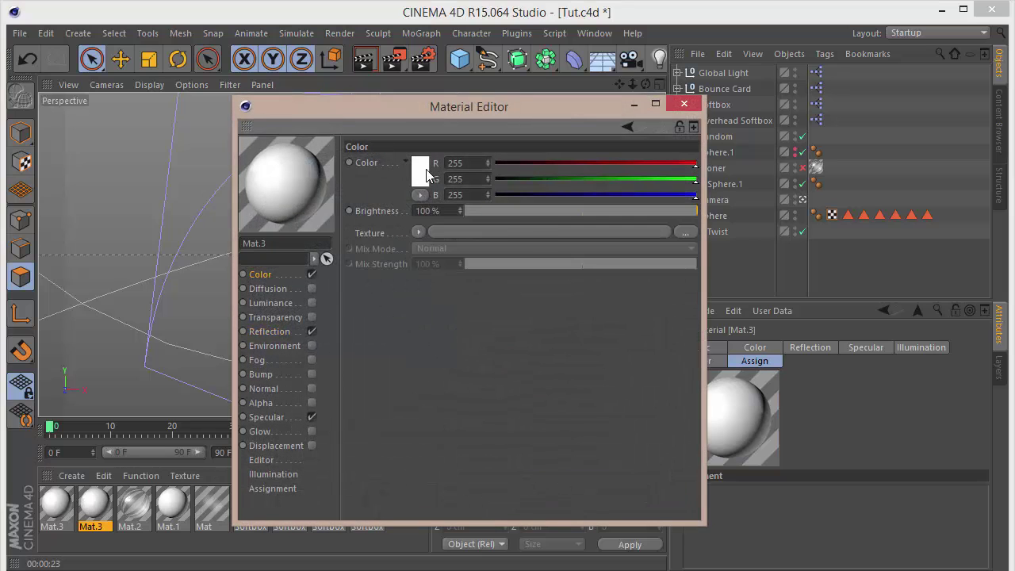
pyautogui.click(425, 173)
pyautogui.click(375, 166)
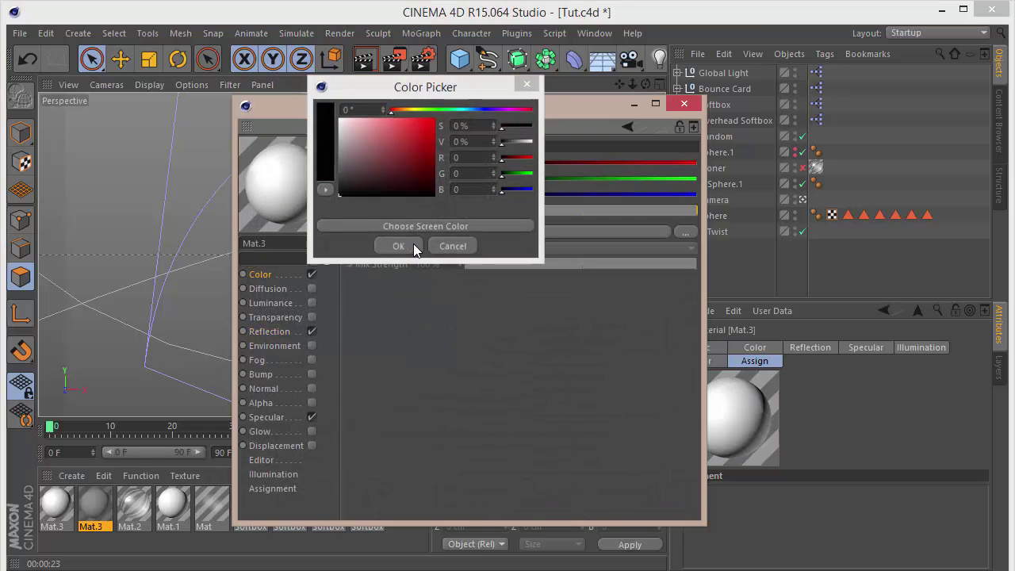
pyautogui.click(411, 245)
pyautogui.click(684, 103)
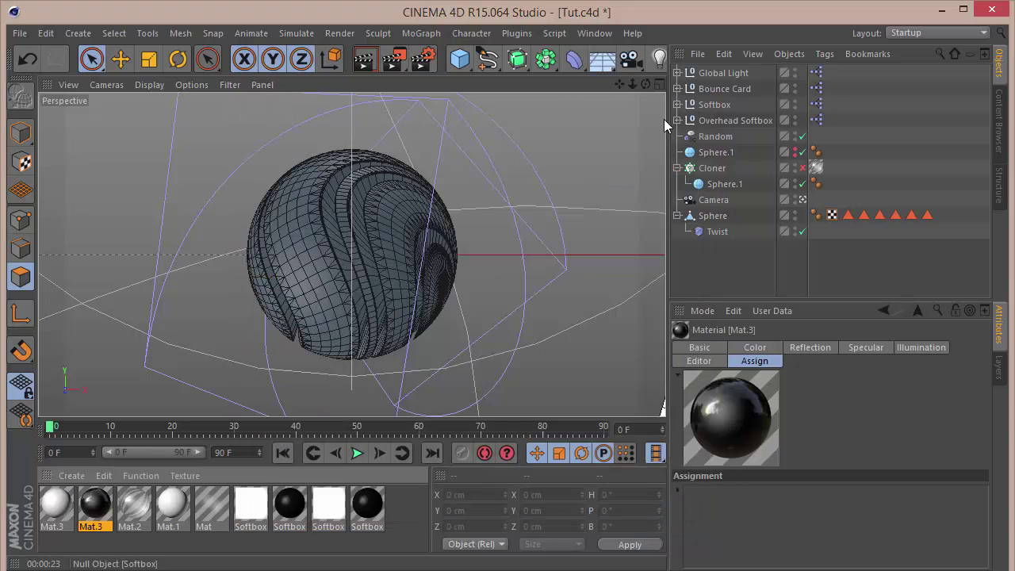
# - Duplicate the black material, load the Wood shader as the copy's color texture and open the shader's settings
pyautogui.keyDown('ctrl'); pyautogui.moveTo(115, 508); pyautogui.dragTo(118, 509); pyautogui.keyUp('ctrl')
pyautogui.doubleClick(133, 506)
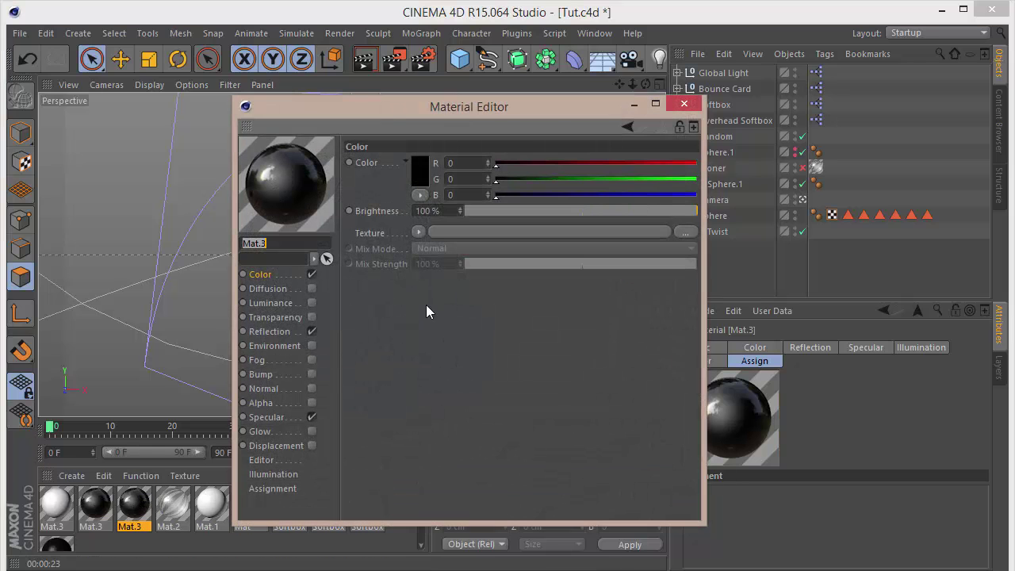
pyautogui.click(418, 233)
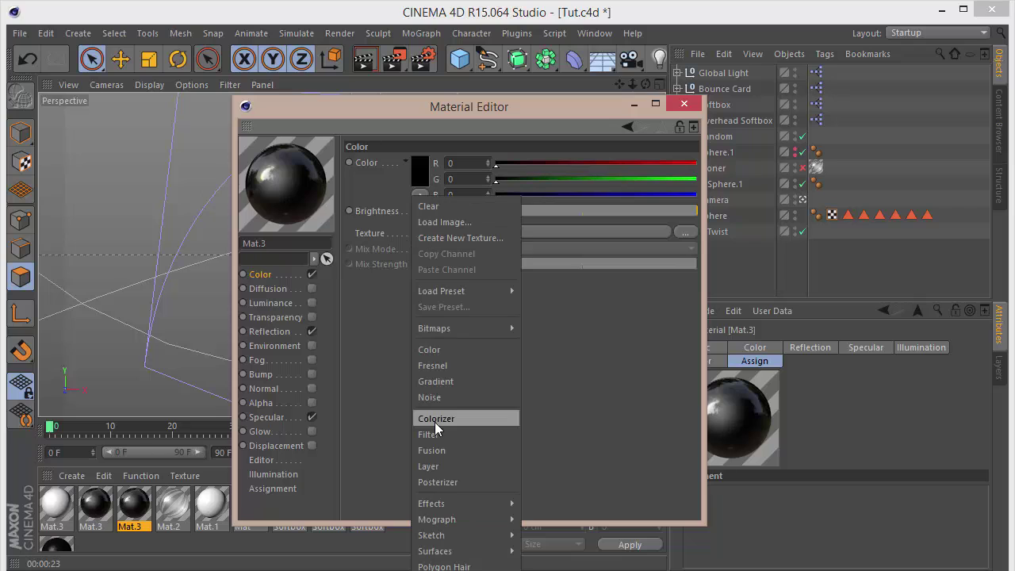
pyautogui.click(541, 568)
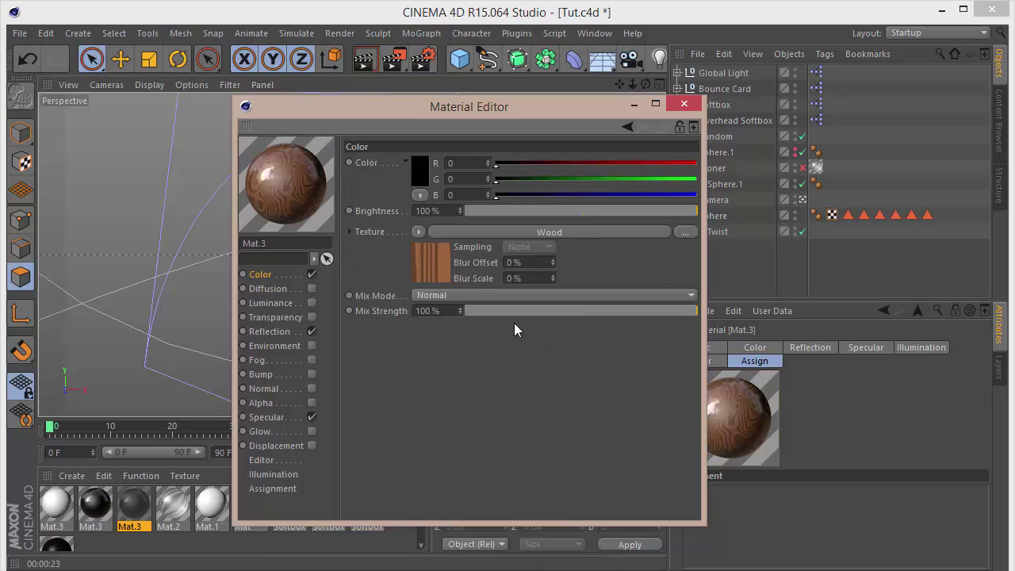
pyautogui.click(438, 267)
pyautogui.click(289, 274)
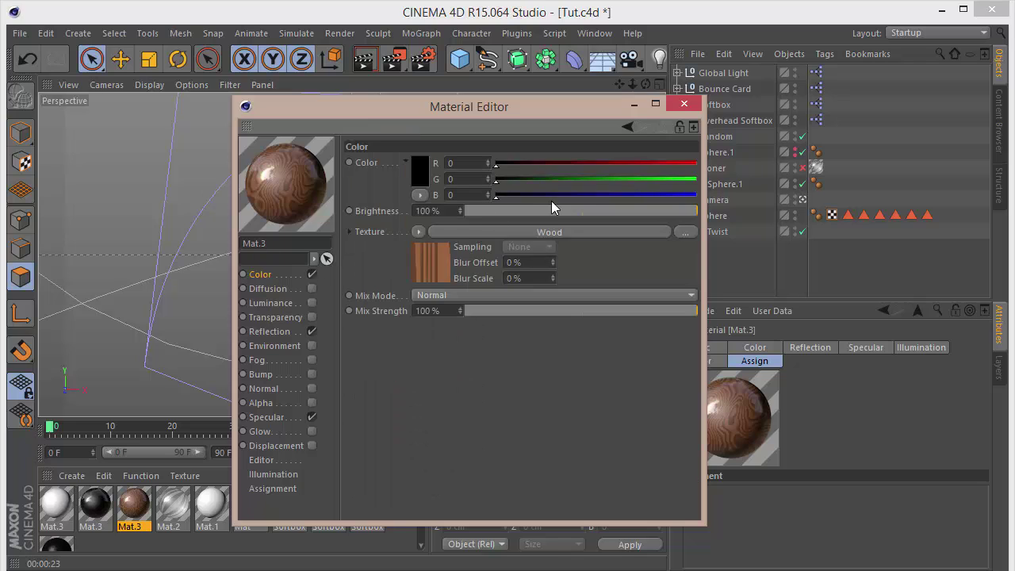
pyautogui.click(432, 272)
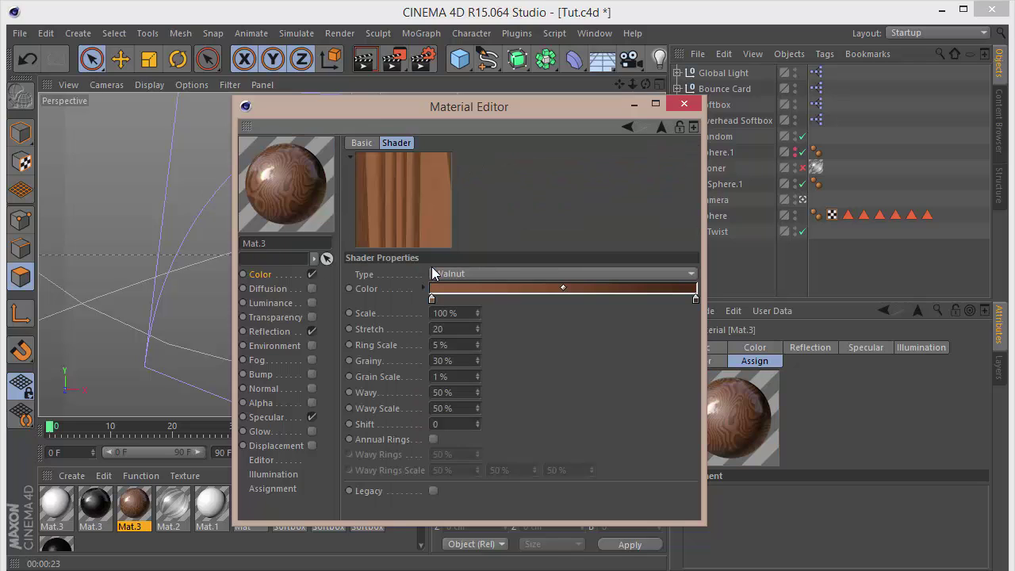
# - Try the Mahogany, Jacaranda and Pinewood types for the Wood shader, and Mahogany once more
pyautogui.click(586, 273)
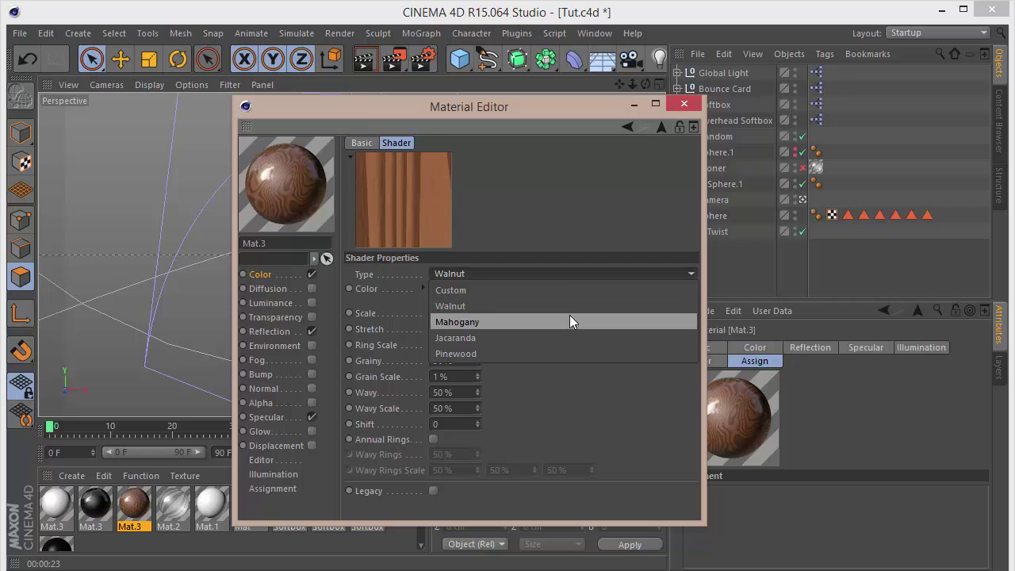
pyautogui.click(570, 318)
pyautogui.click(559, 275)
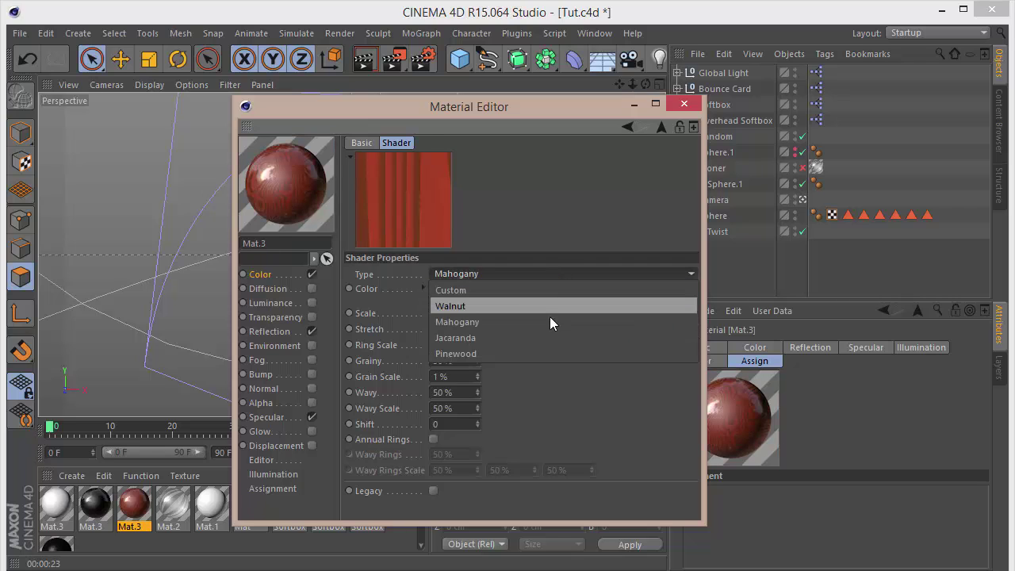
pyautogui.click(549, 322)
pyautogui.click(549, 275)
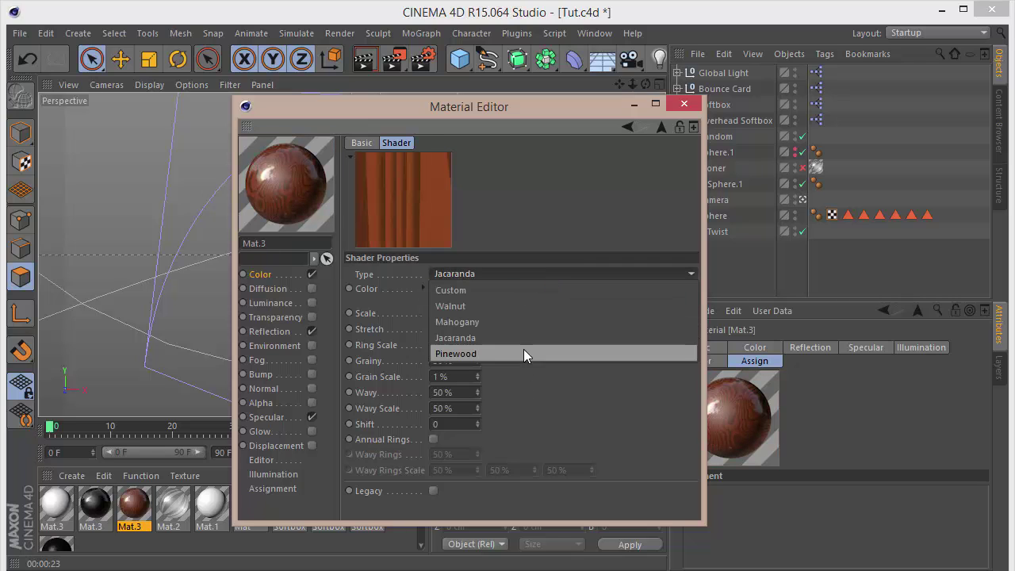
pyautogui.click(524, 353)
pyautogui.click(522, 272)
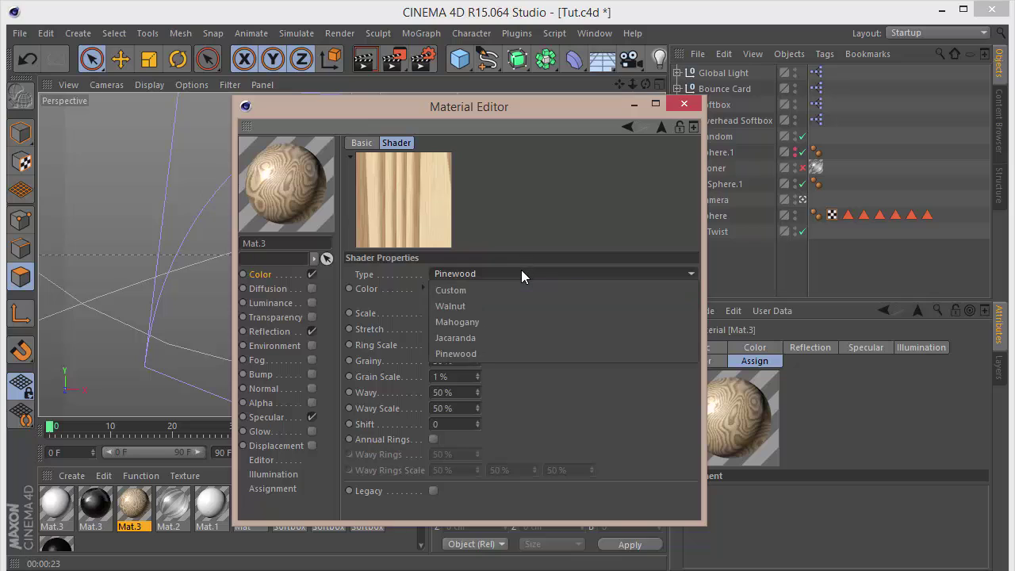
pyautogui.click(504, 322)
# - Try the Jacaranda and Custom types for the Wood shader and settle on Walnut
pyautogui.click(567, 275)
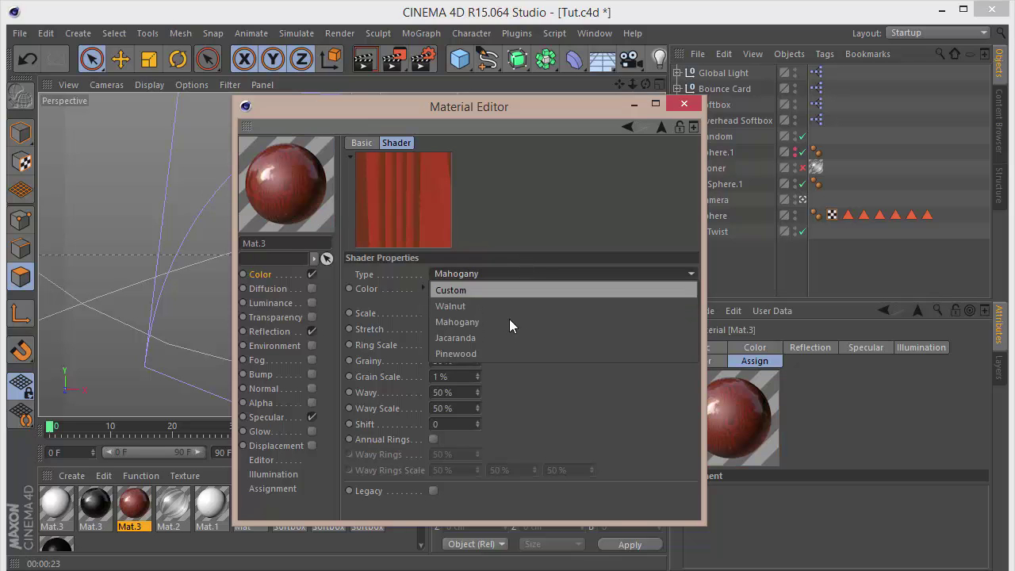
pyautogui.click(503, 338)
pyautogui.click(514, 273)
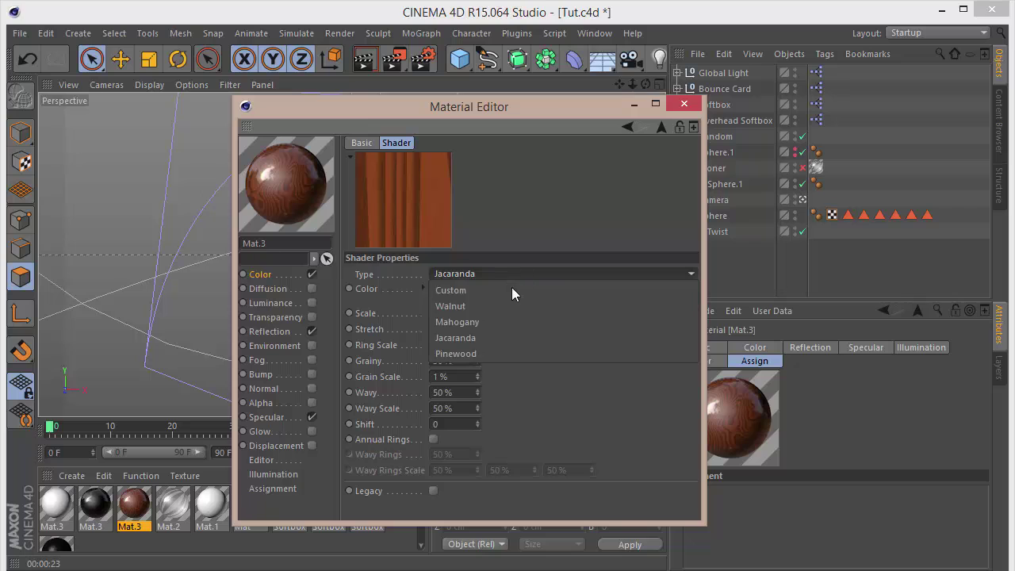
pyautogui.click(511, 290)
pyautogui.click(512, 273)
pyautogui.click(512, 305)
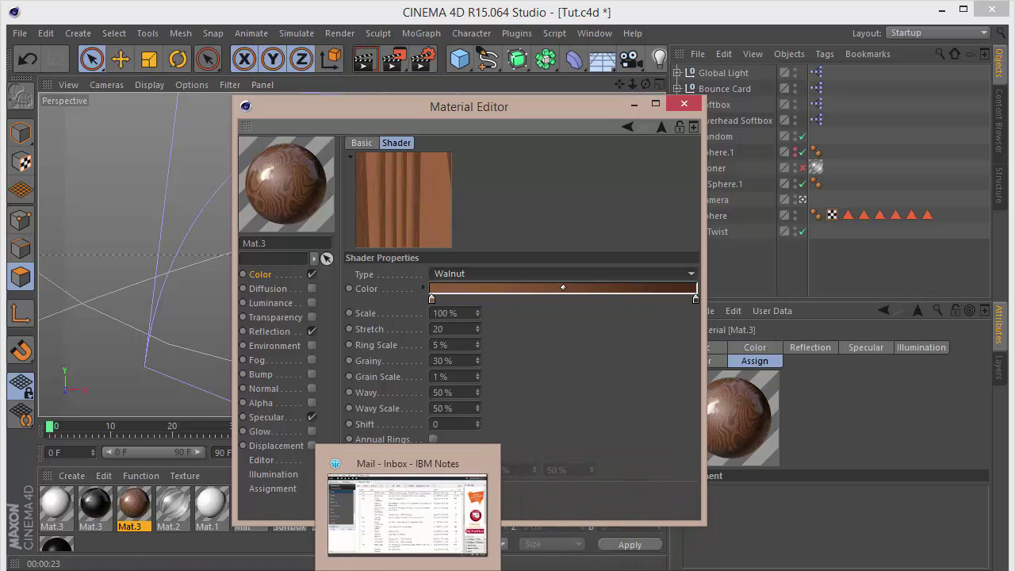
# - Switch to Chrome and look over the "CEDAR SPHERE" process video page for reference
pyautogui.moveTo(303, 493)
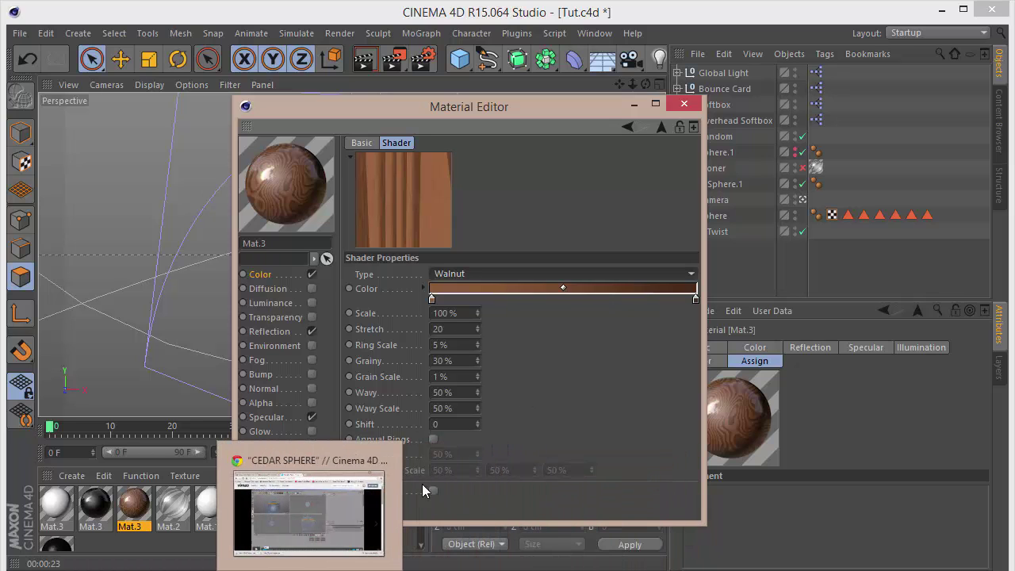
pyautogui.click(311, 539)
pyautogui.scroll(-3, 334, 366)
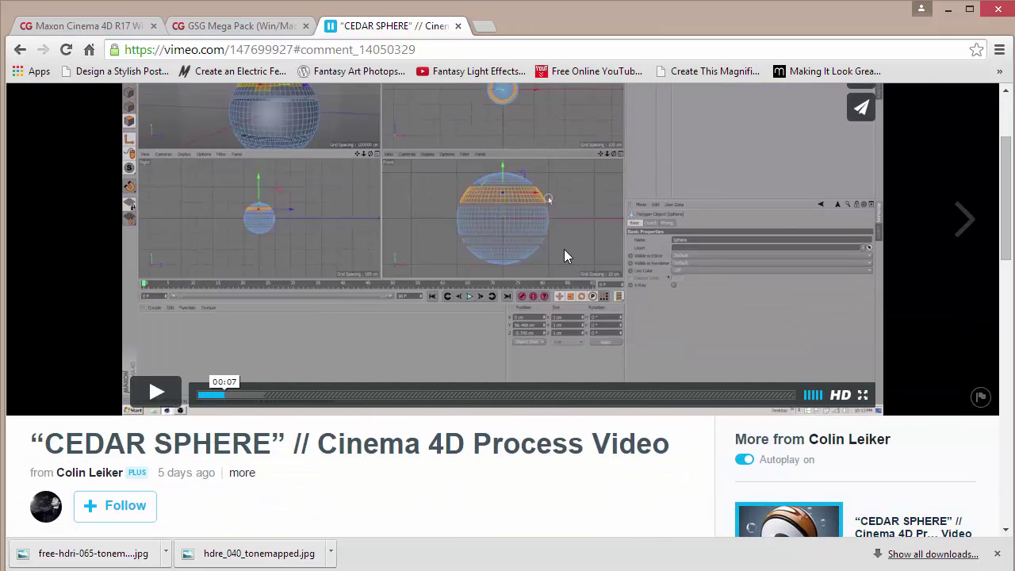
pyautogui.moveTo(1002, 203); pyautogui.dragTo(1002, 168)
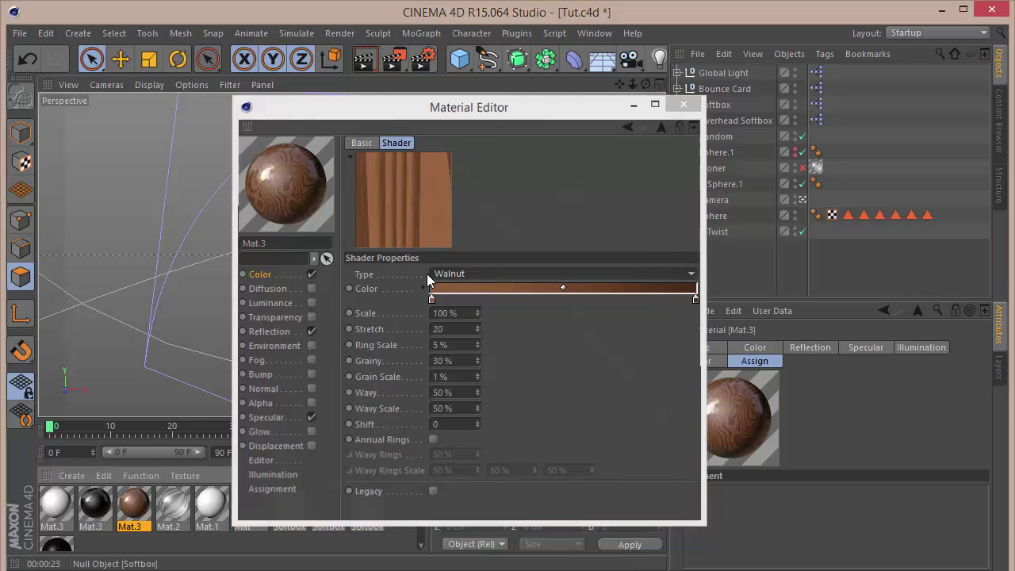
# - Close the wood material's editor and disable the Twist deformer on the grooved sphere
pyautogui.click(684, 104)
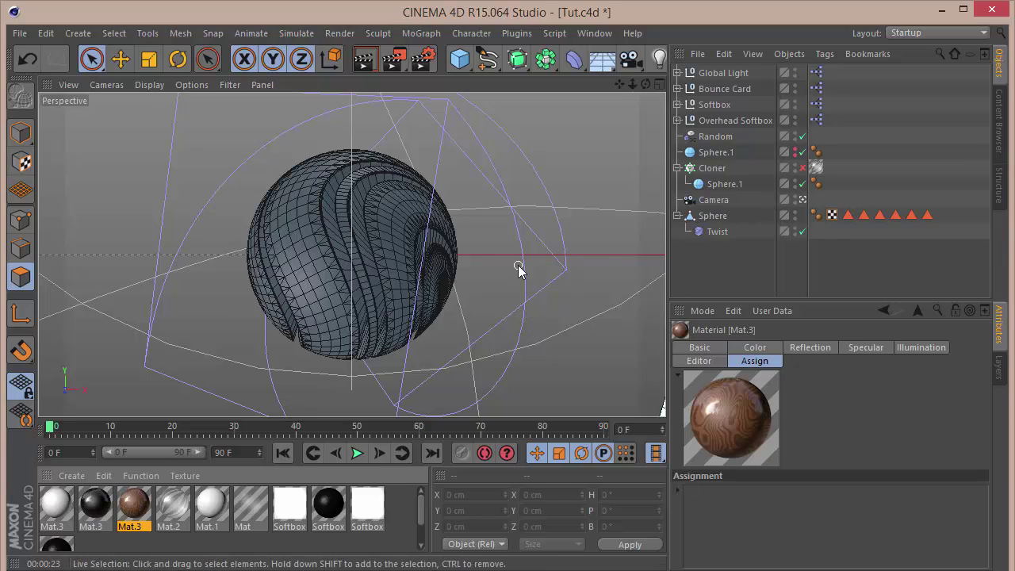
pyautogui.click(802, 231)
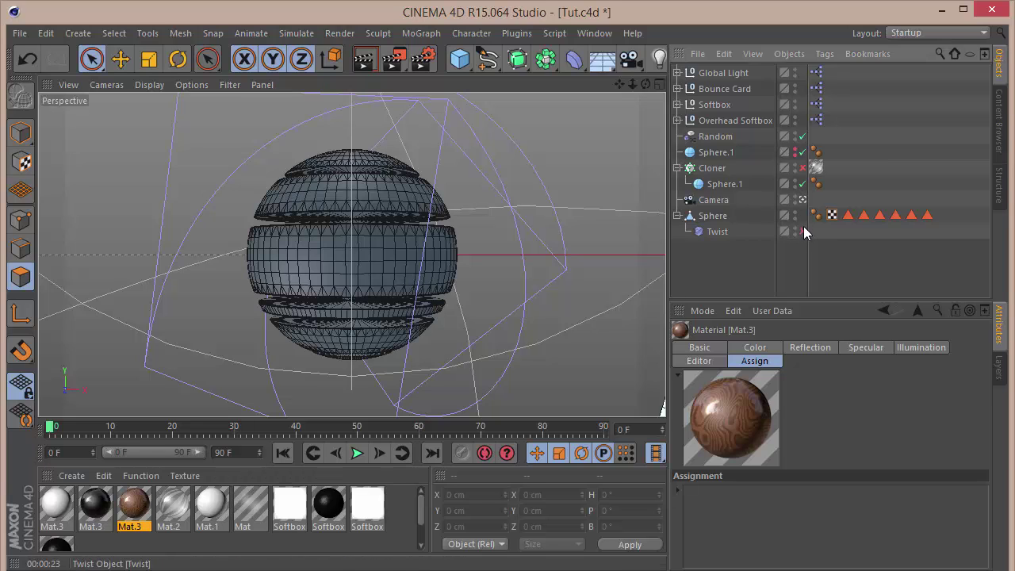
pyautogui.click(344, 162)
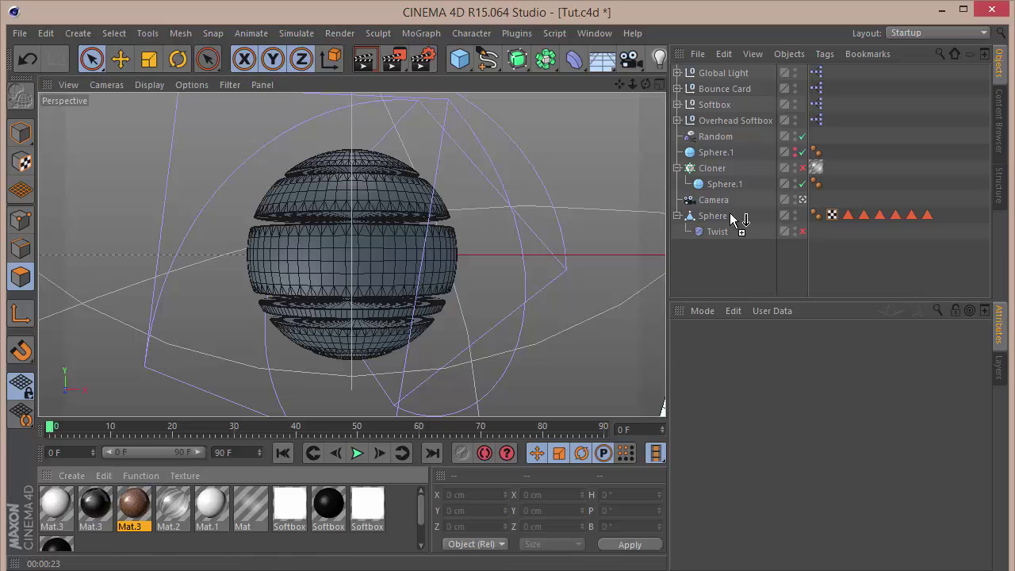
# - Assign the white material to the Sphere's Polygon Selection and the black material to Polygon Selection.1
pyautogui.moveTo(713, 222); pyautogui.dragTo(714, 220)
pyautogui.moveTo(847, 214); pyautogui.dragTo(821, 318)
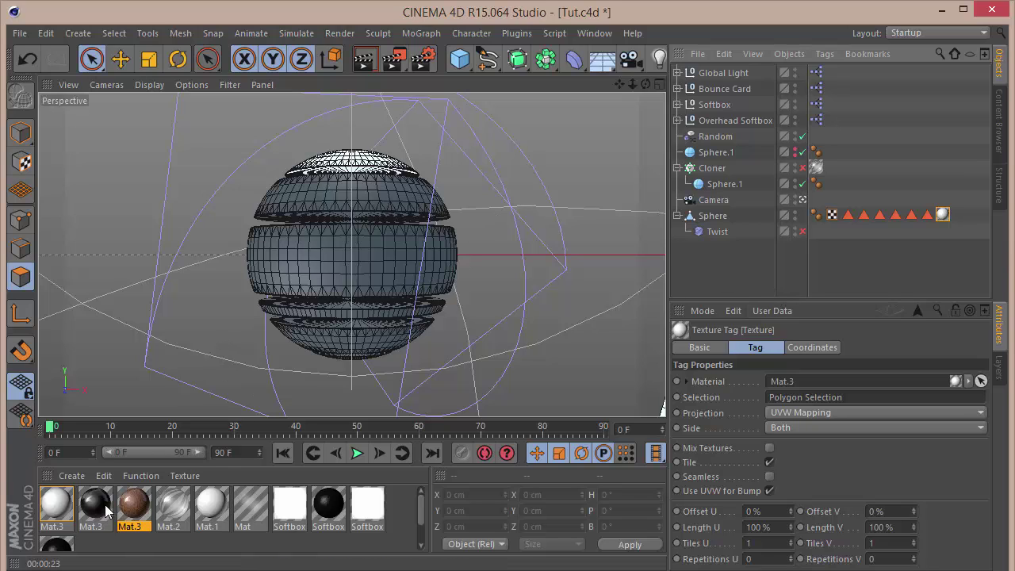
pyautogui.moveTo(710, 214); pyautogui.dragTo(711, 215)
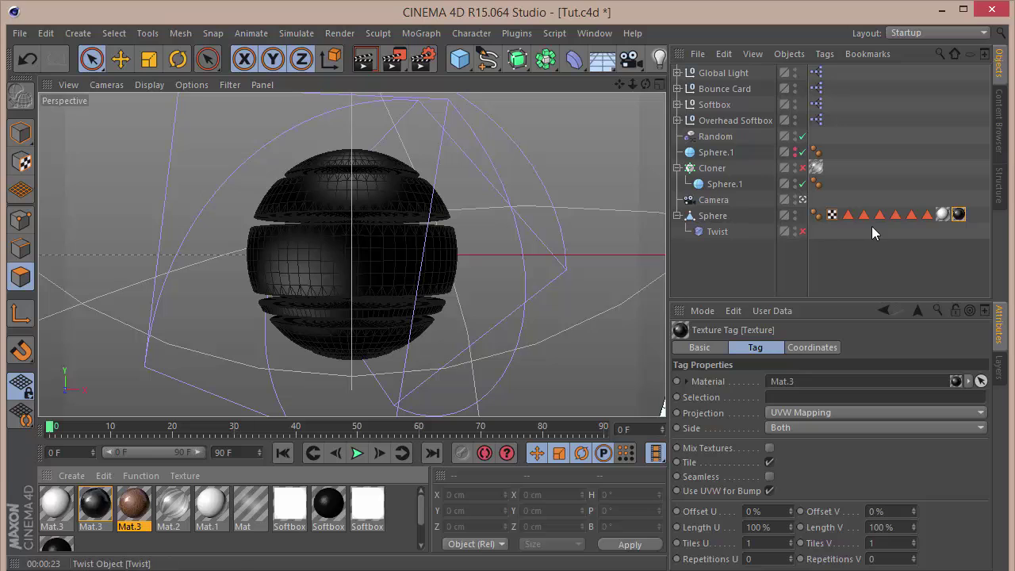
pyautogui.moveTo(863, 215); pyautogui.dragTo(821, 396)
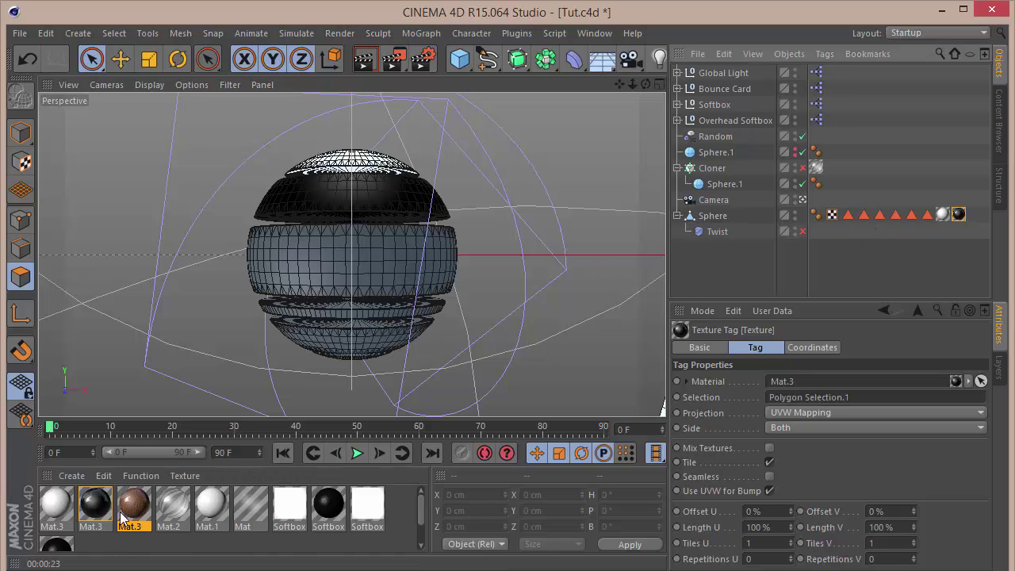
# - Apply the wood material to the Sphere, restrict it to Polygon Selection.2 and use Spherical projection
pyautogui.moveTo(124, 522); pyautogui.dragTo(716, 217)
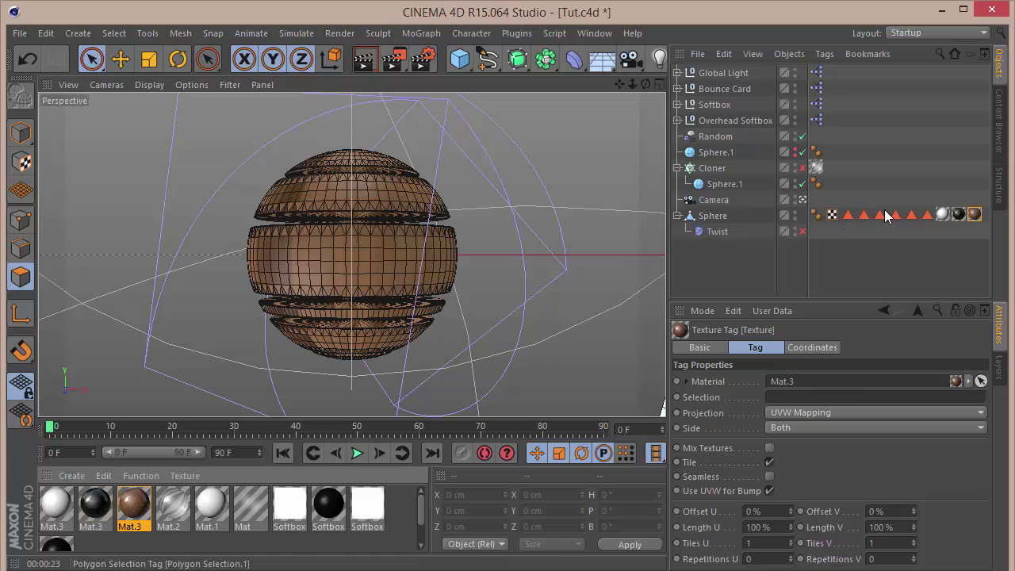
pyautogui.moveTo(884, 214); pyautogui.dragTo(819, 394)
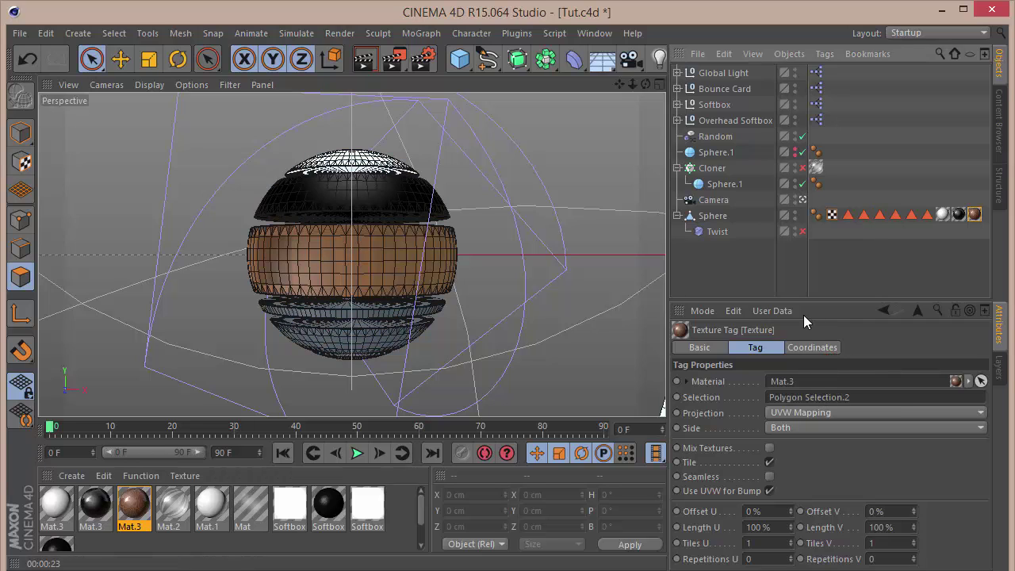
pyautogui.click(825, 412)
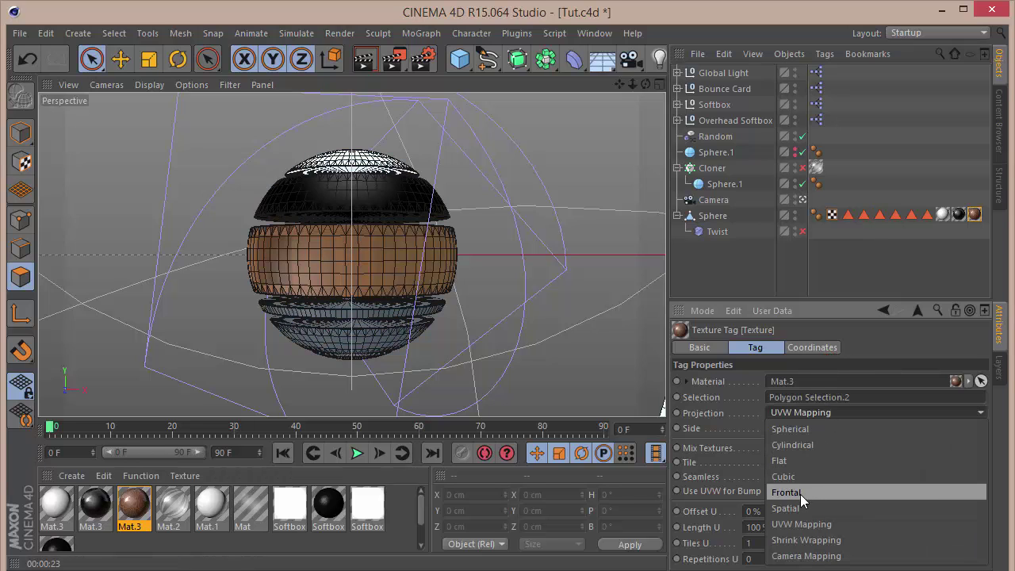
pyautogui.click(809, 428)
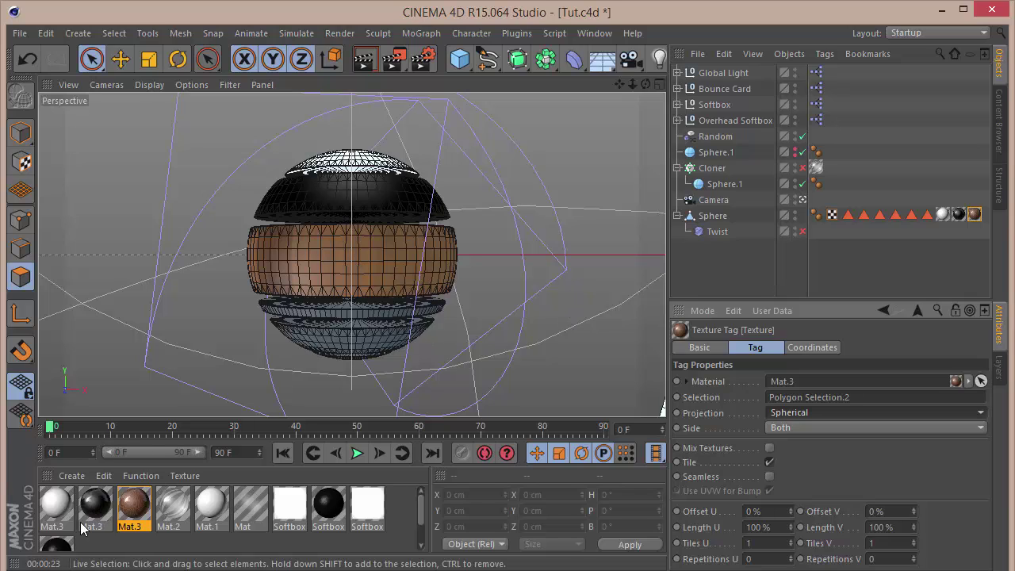
# - Apply the white material to the Sphere again and restrict it to Polygon Selection.3
pyautogui.moveTo(82, 529); pyautogui.dragTo(94, 479)
pyautogui.moveTo(723, 218); pyautogui.dragTo(723, 218)
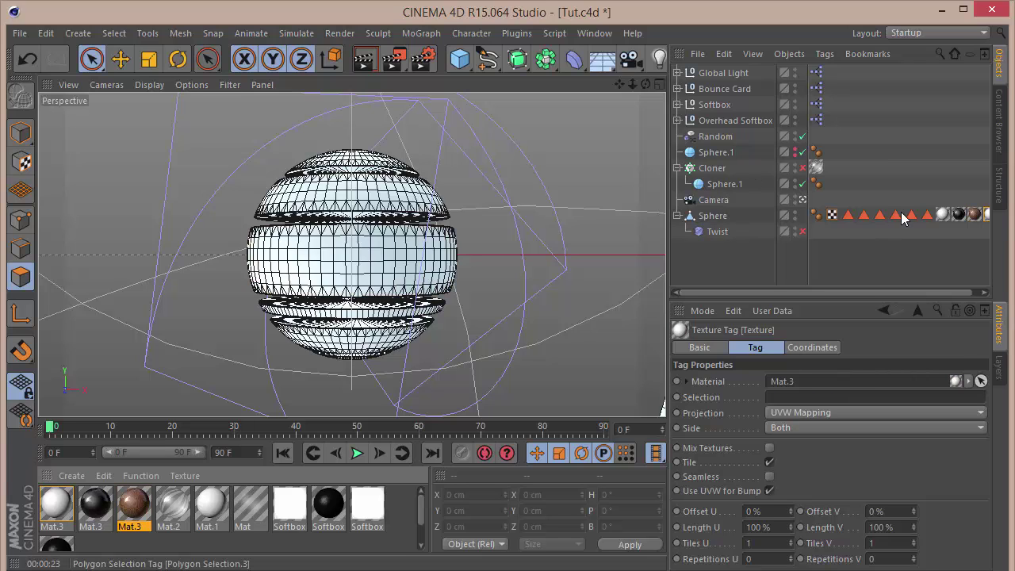
pyautogui.moveTo(895, 214); pyautogui.dragTo(936, 213)
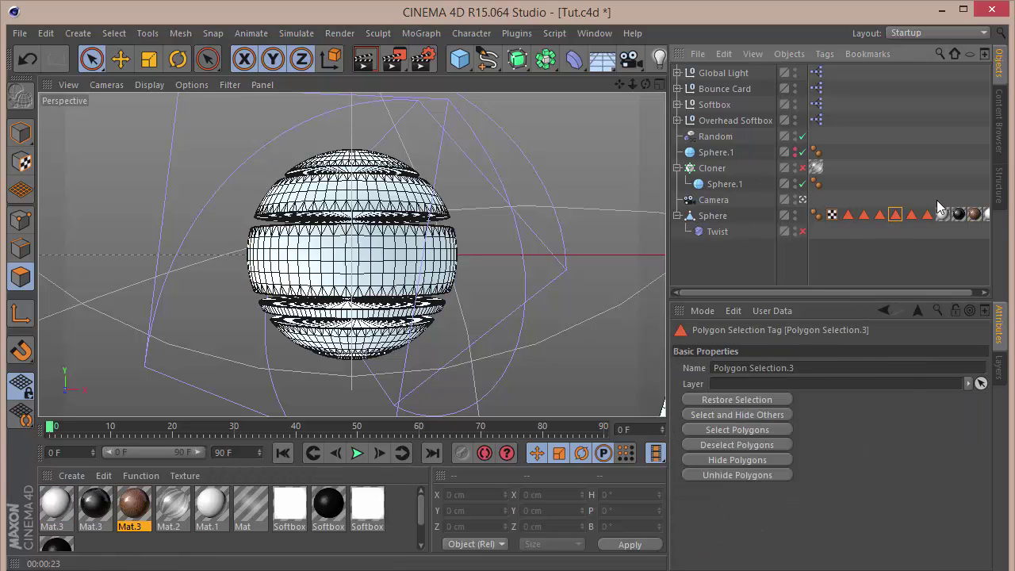
pyautogui.click(988, 214)
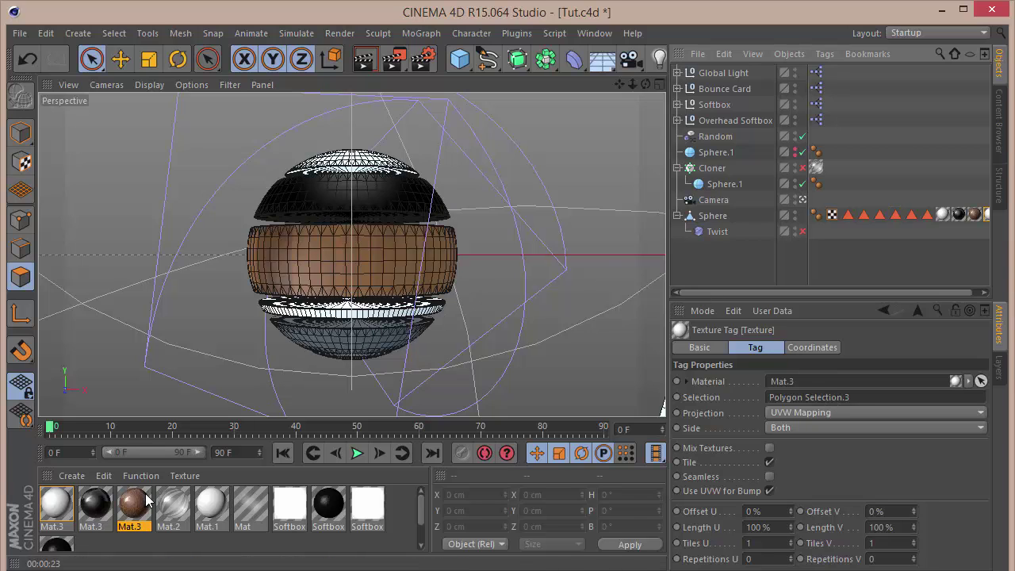
# - Apply the wood material to the Sphere again, restricted to Polygon Selection.4 with Spherical projection
pyautogui.moveTo(134, 507); pyautogui.dragTo(463, 307)
pyautogui.moveTo(701, 225); pyautogui.dragTo(691, 216)
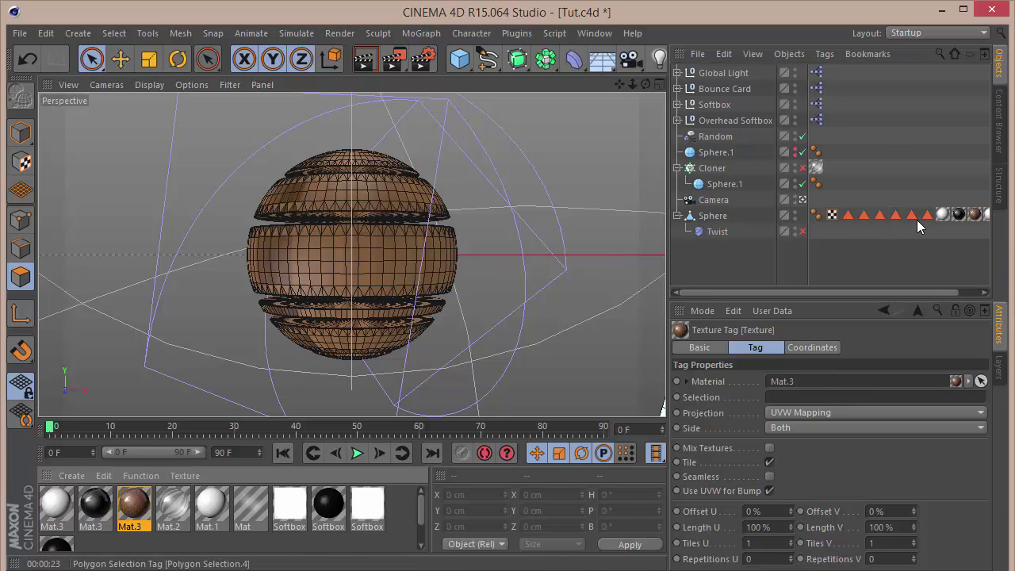
pyautogui.moveTo(912, 215); pyautogui.dragTo(856, 354)
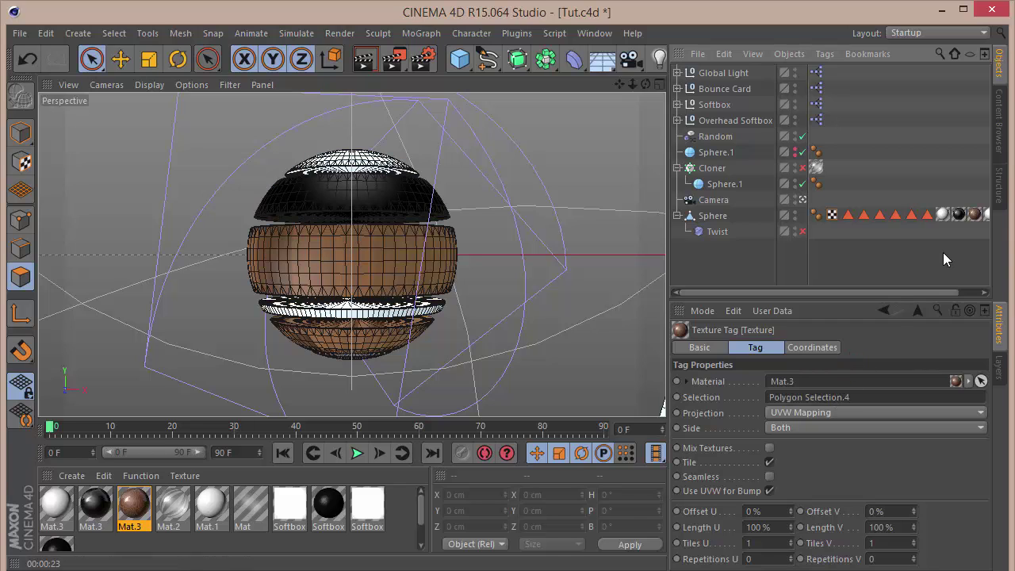
pyautogui.moveTo(901, 294); pyautogui.dragTo(947, 292)
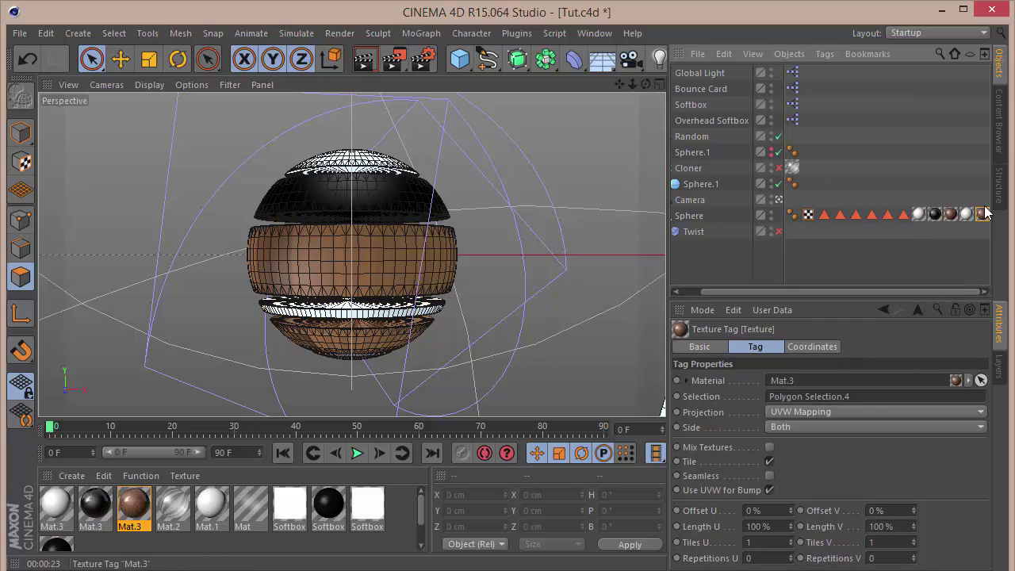
pyautogui.click(862, 412)
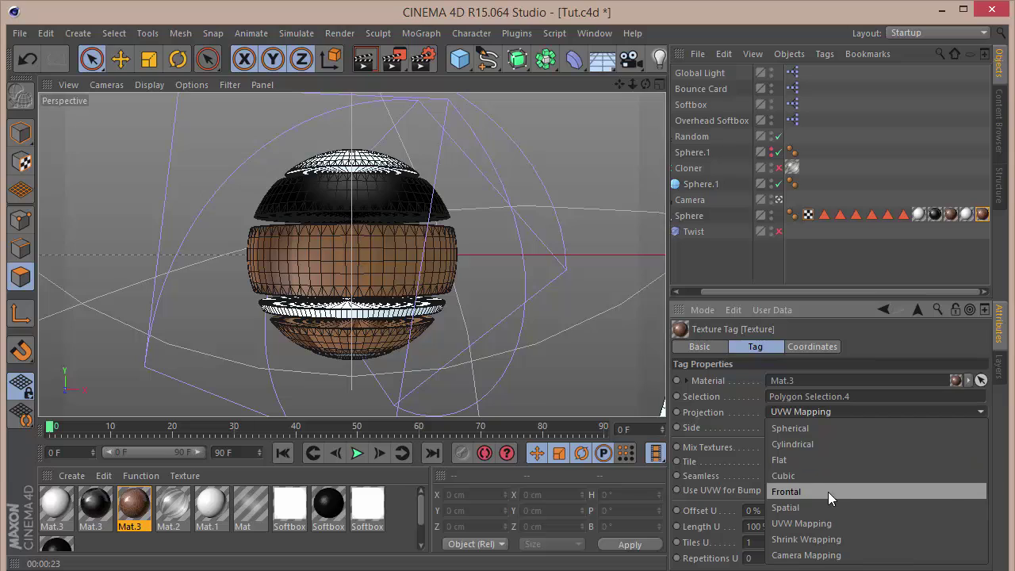
pyautogui.click(812, 428)
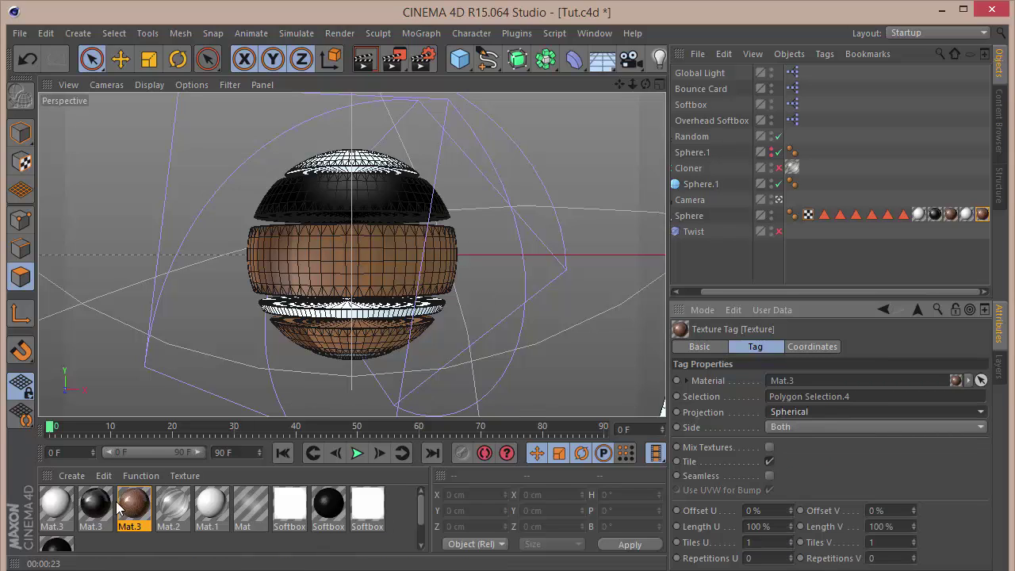
# - Apply the white material to the Sphere once more and restrict it to Polygon Selection.5
pyautogui.moveTo(117, 508); pyautogui.dragTo(852, 170)
pyautogui.moveTo(711, 216); pyautogui.dragTo(713, 215)
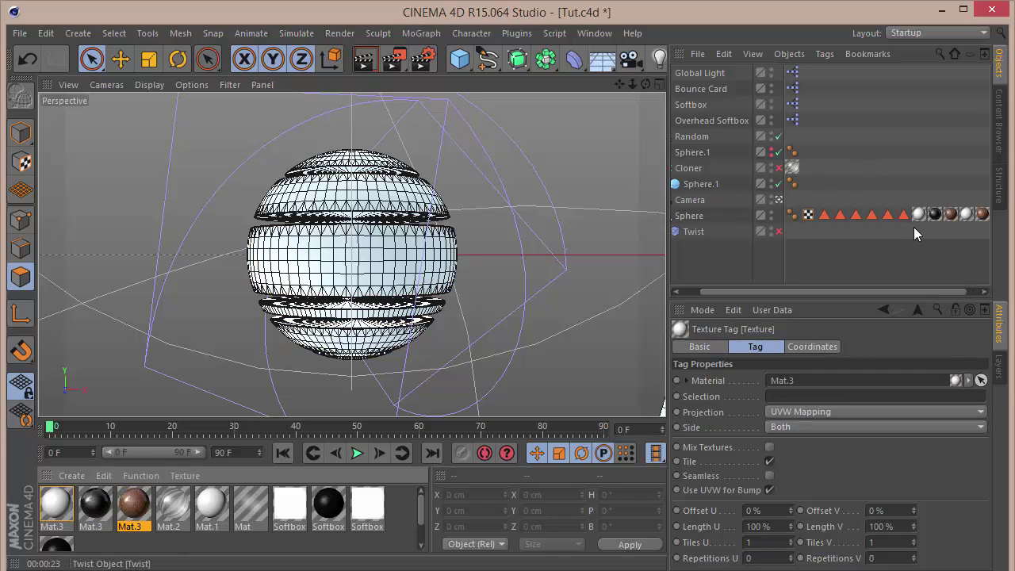
pyautogui.moveTo(903, 214); pyautogui.dragTo(862, 337)
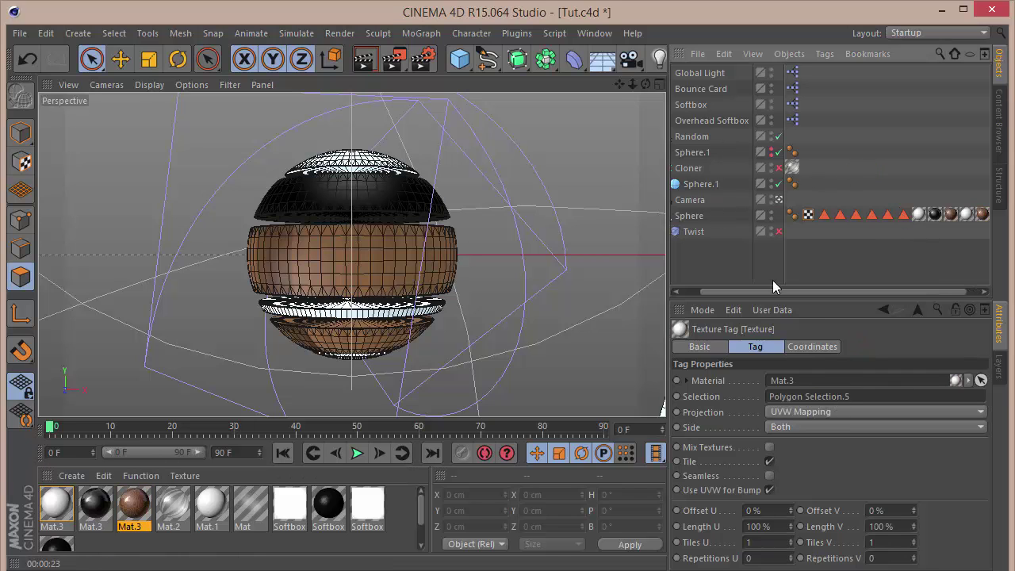
# - Re-enable the Twist deformer and the Cloner, and render the perspective view
pyautogui.click(758, 259)
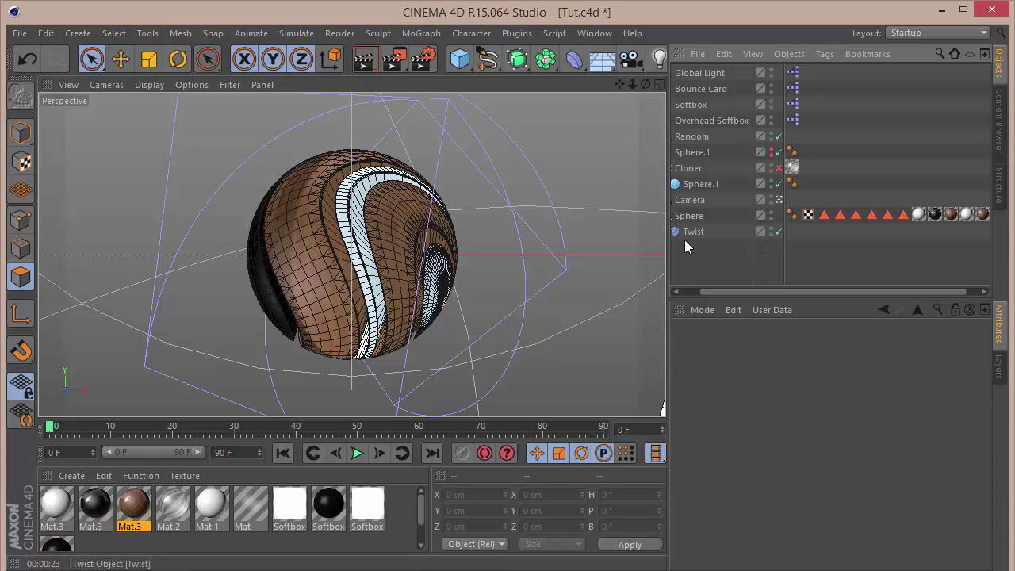
pyautogui.moveTo(761, 294); pyautogui.dragTo(739, 294)
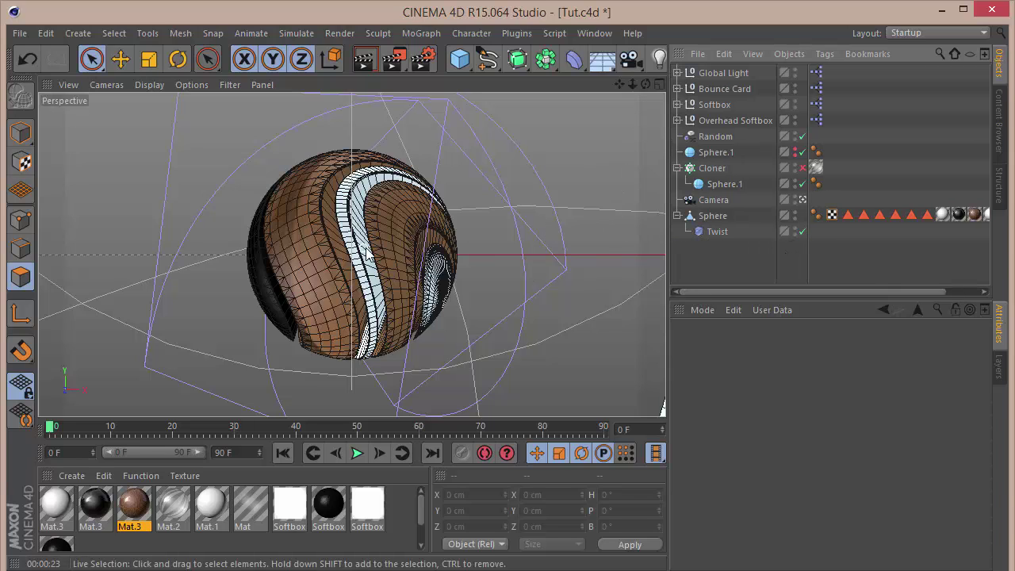
pyautogui.click(801, 168)
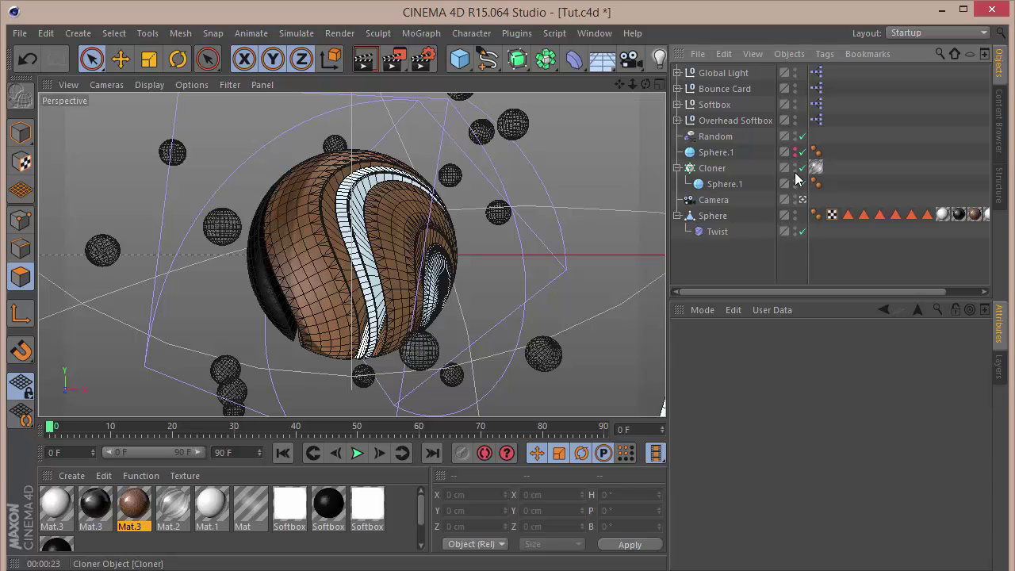
pyautogui.hotkey('ctrl', 'r')
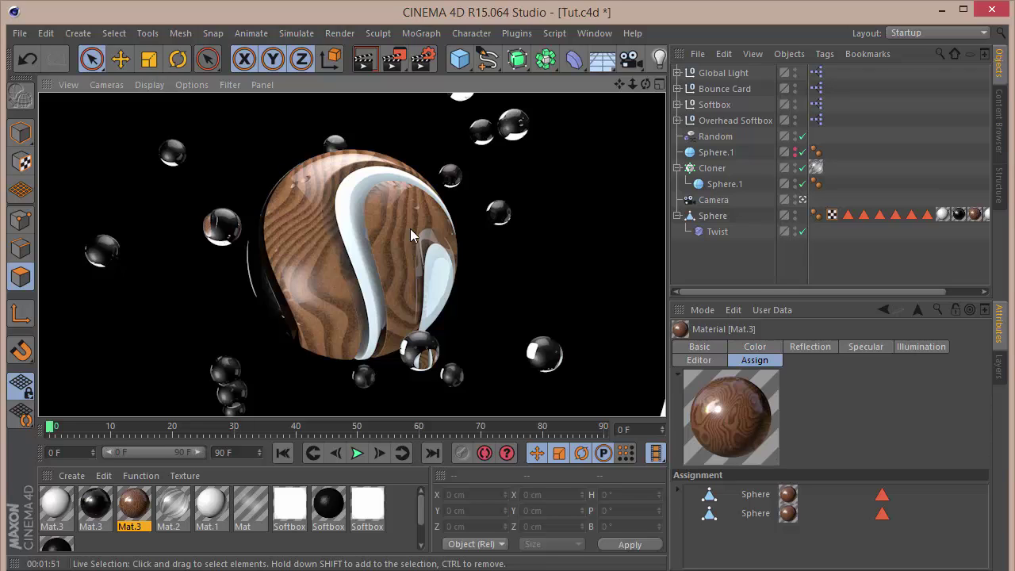
# - Add a Background object to the scene and create a new material, opening it for editing
pyautogui.click(602, 59)
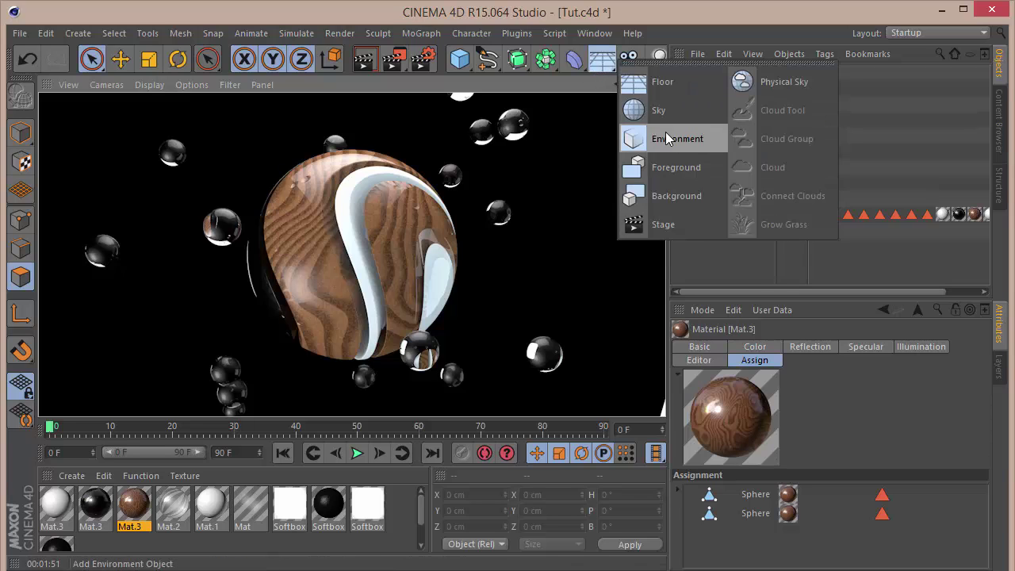
pyautogui.click(674, 194)
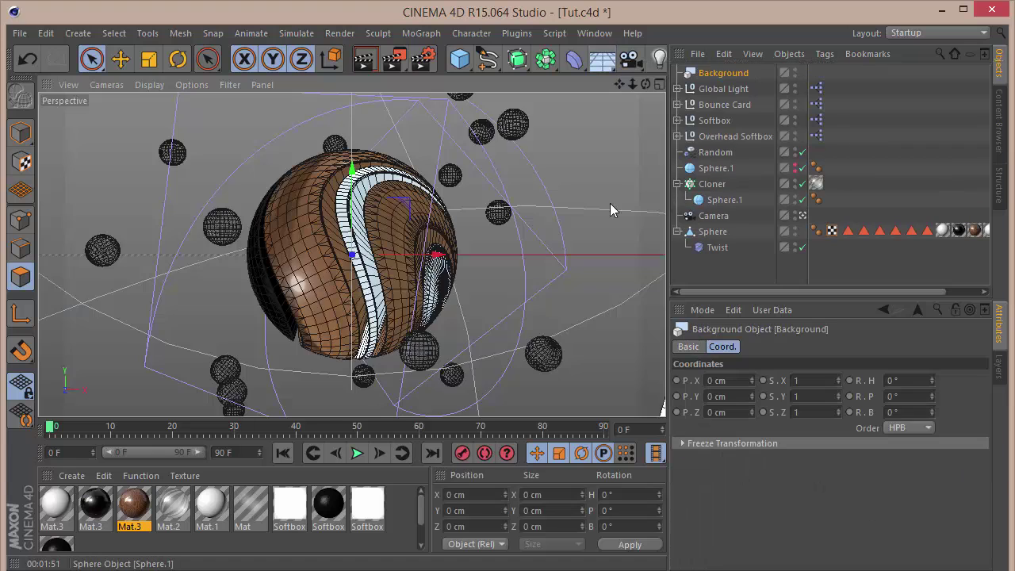
pyautogui.doubleClick(329, 540)
pyautogui.doubleClick(56, 506)
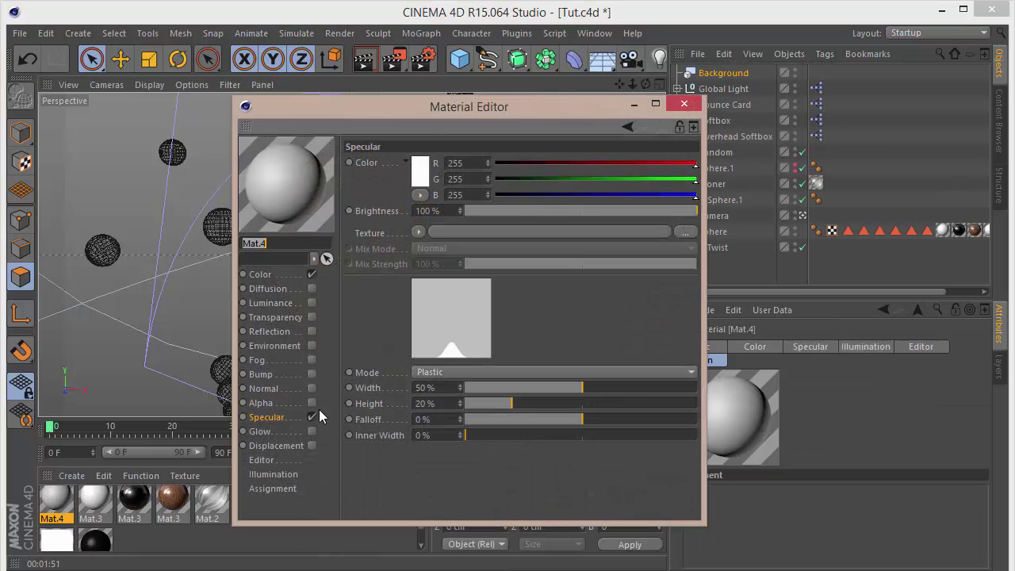
# - Turn off the new material's specular channel and load a Gradient as its color texture
pyautogui.click(314, 418)
pyautogui.click(265, 273)
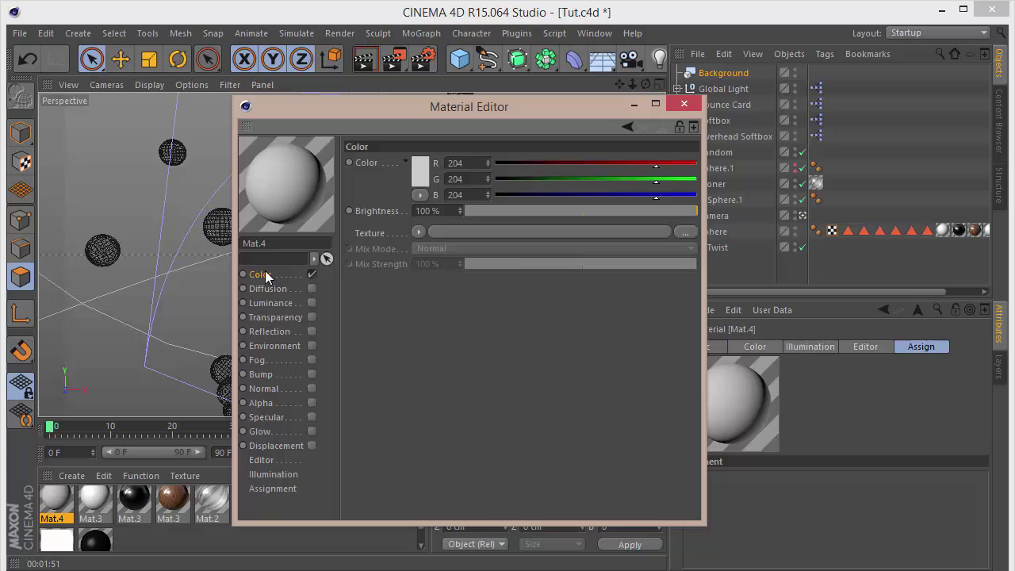
pyautogui.click(419, 232)
pyautogui.click(460, 377)
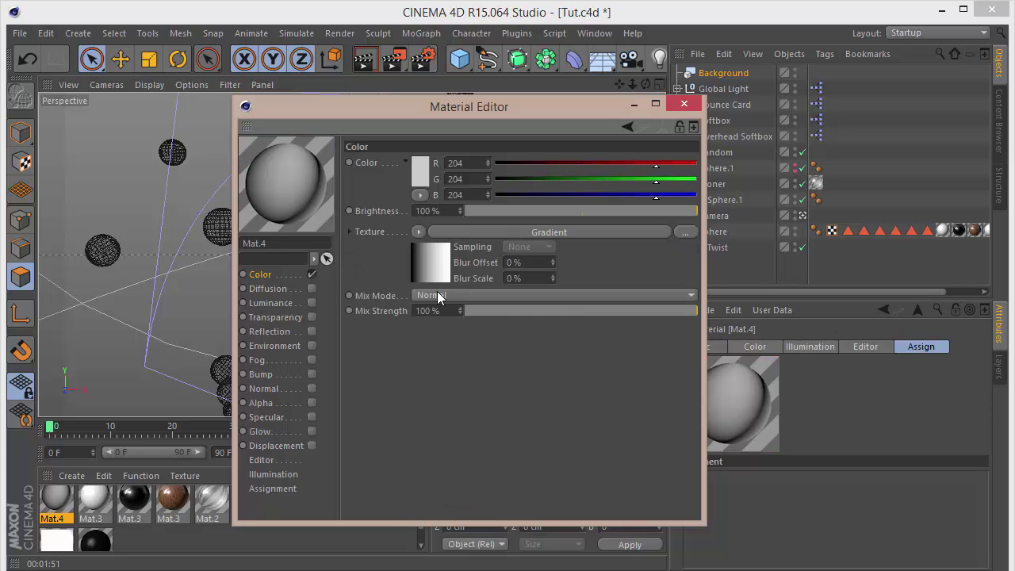
# - Set the type of the color channel's Gradient texture to 2D - Circular
pyautogui.click(432, 265)
pyautogui.click(441, 297)
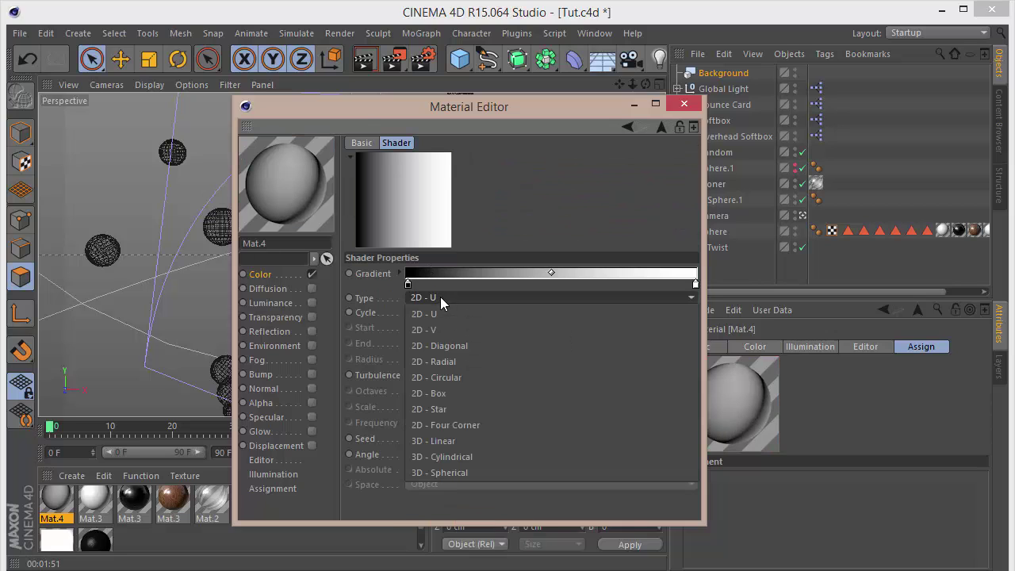
pyautogui.click(452, 377)
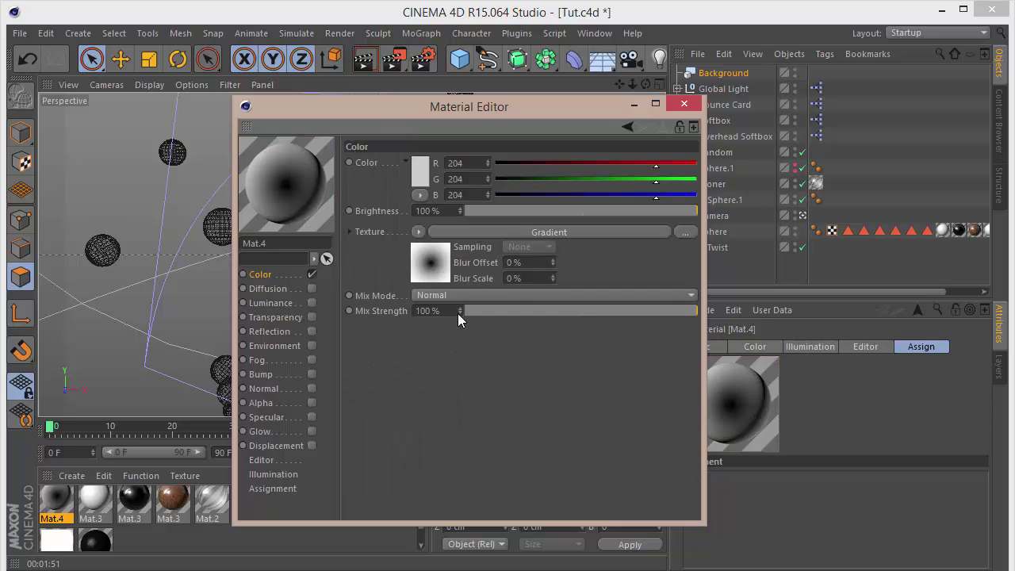
# - Recolor the gradient's black knot to a muted blue-grey with hue 194° and RGB 75, 87, 91
pyautogui.click(436, 262)
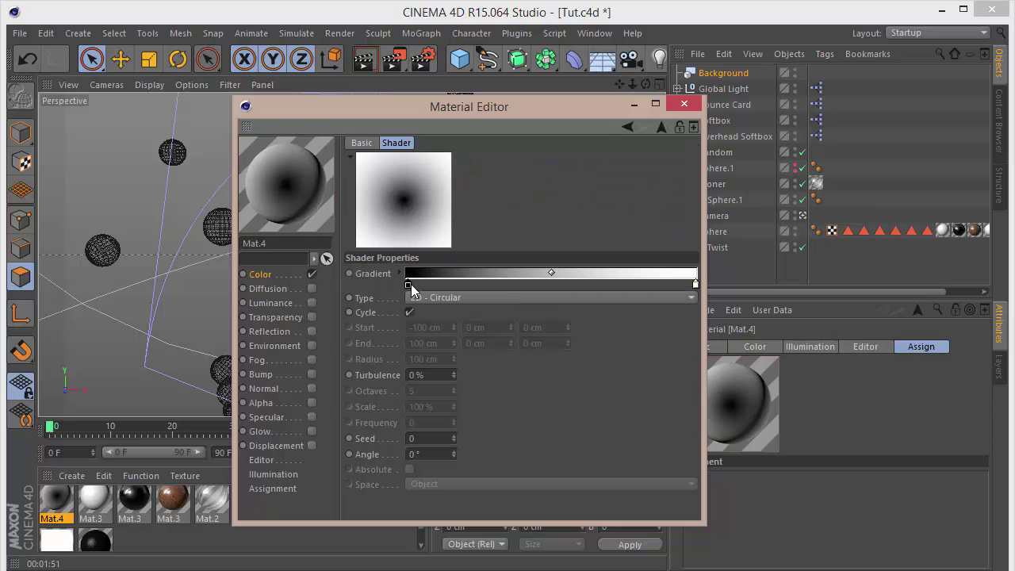
pyautogui.doubleClick(409, 284)
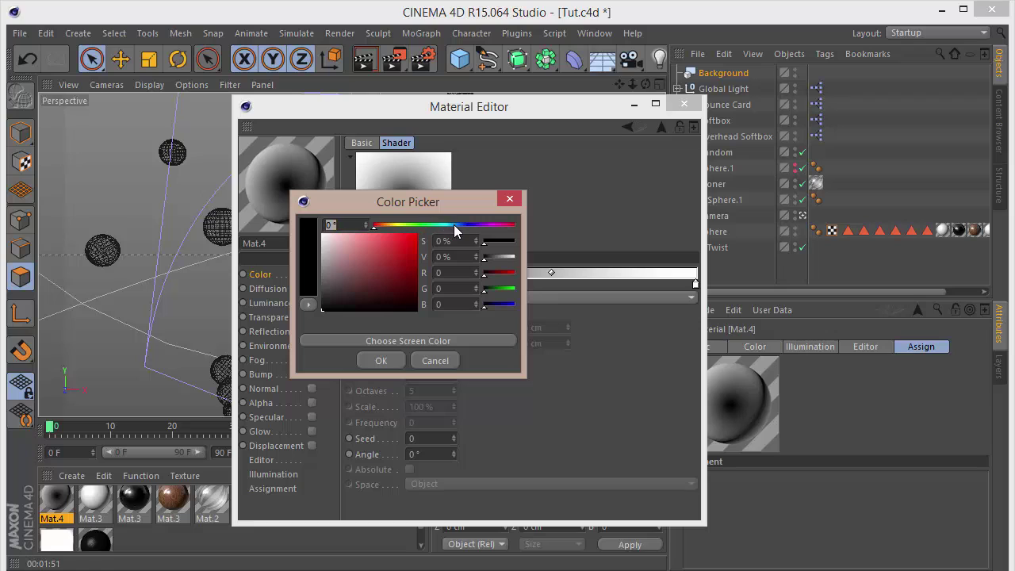
pyautogui.click(449, 225)
pyautogui.click(340, 283)
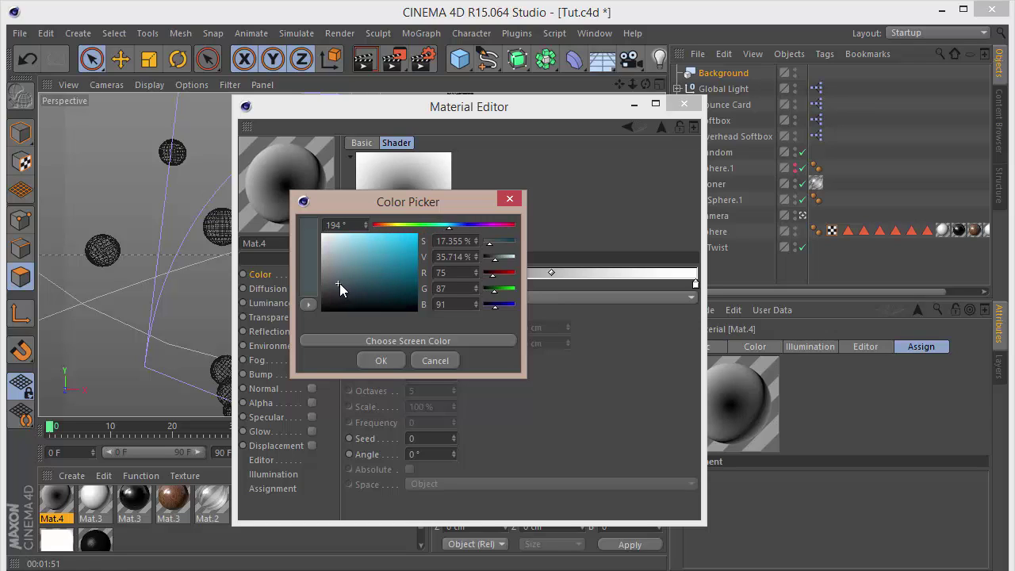
pyautogui.click(378, 359)
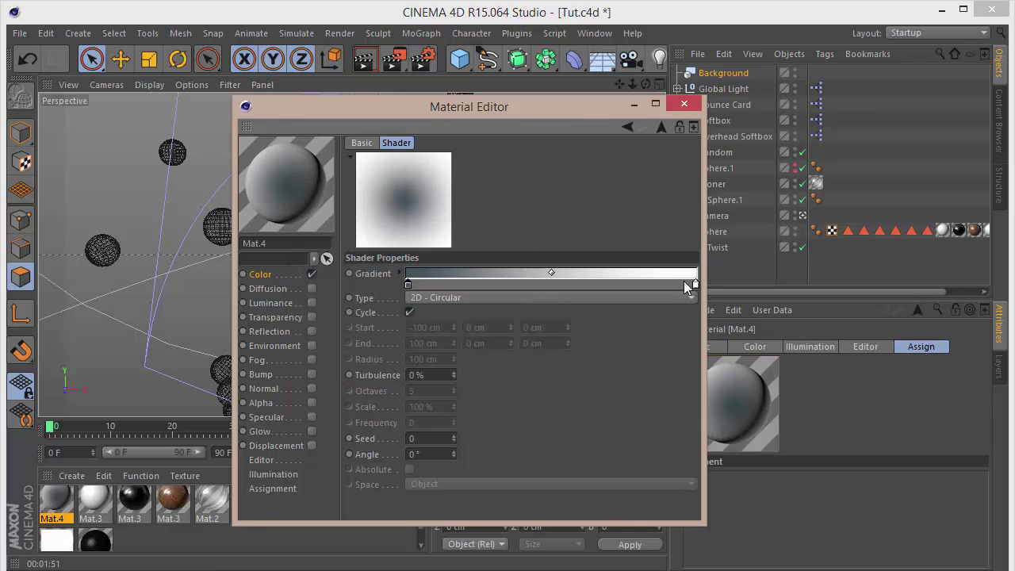
# - Recolor the gradient's white end knot to a dark navy-grey with hue 211° and RGB 47, 53, 59
pyautogui.doubleClick(694, 284)
pyautogui.click(737, 226)
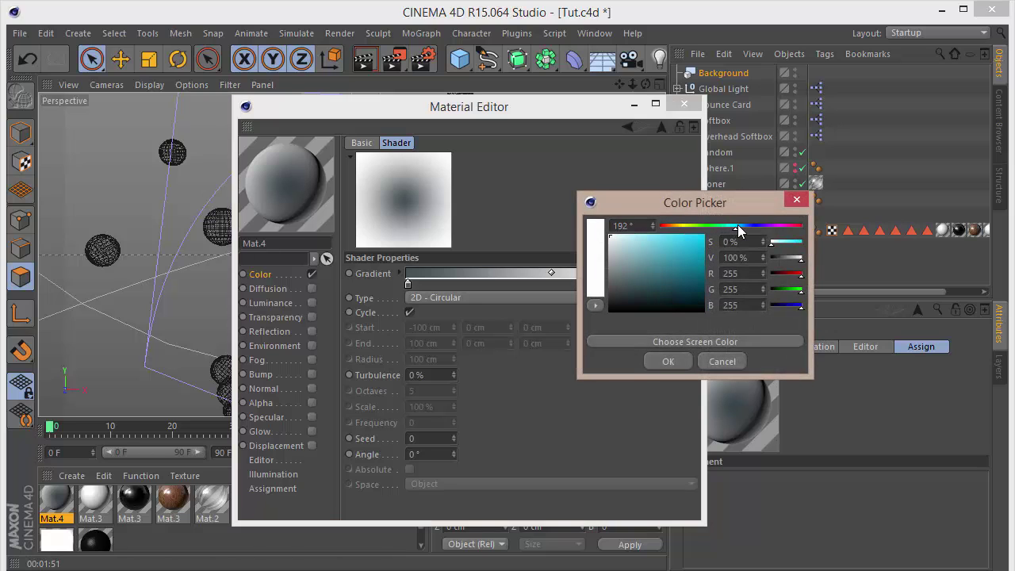
pyautogui.moveTo(737, 226); pyautogui.dragTo(743, 226)
pyautogui.moveTo(633, 297); pyautogui.dragTo(629, 295)
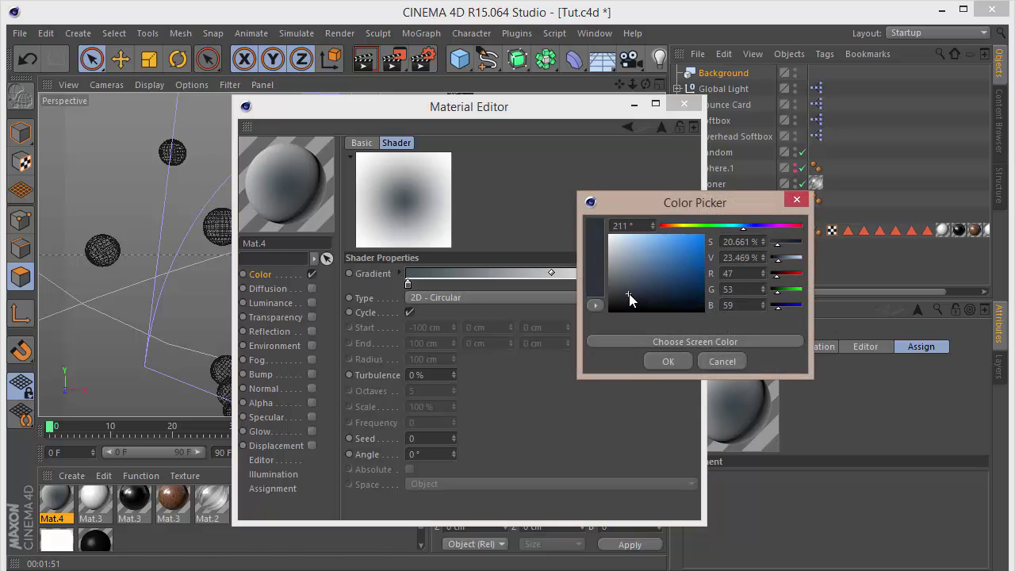
pyautogui.click(662, 360)
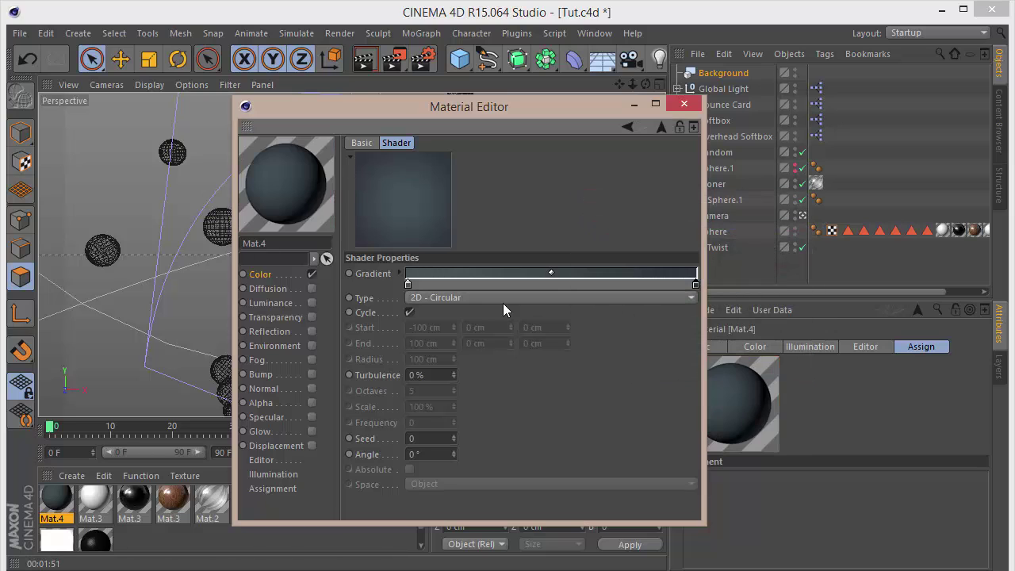
# - Copy the Gradient texture from the material's color channel
pyautogui.click(262, 275)
pyautogui.click(417, 230)
pyautogui.click(392, 241)
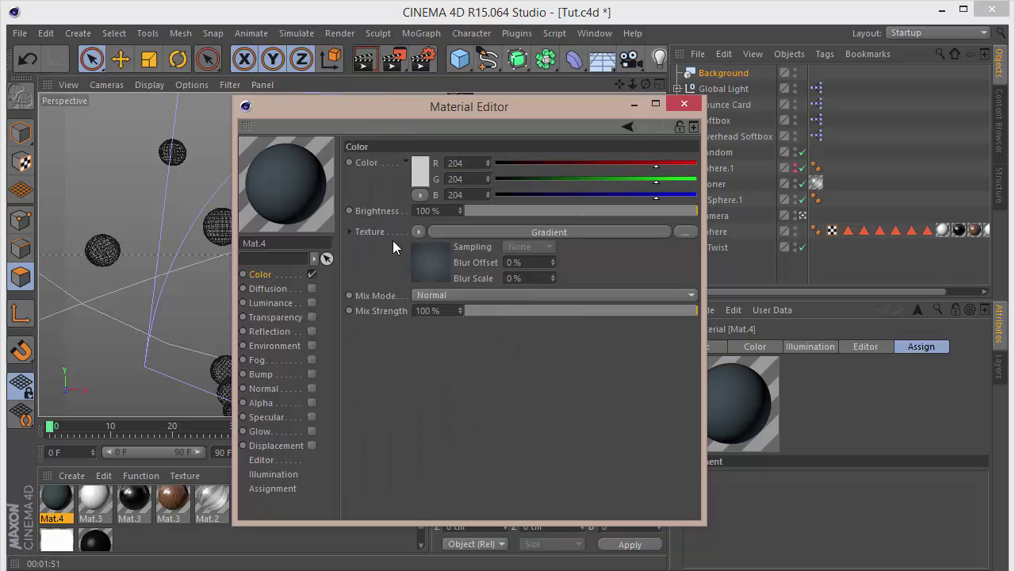
pyautogui.click(420, 231)
pyautogui.moveTo(437, 290)
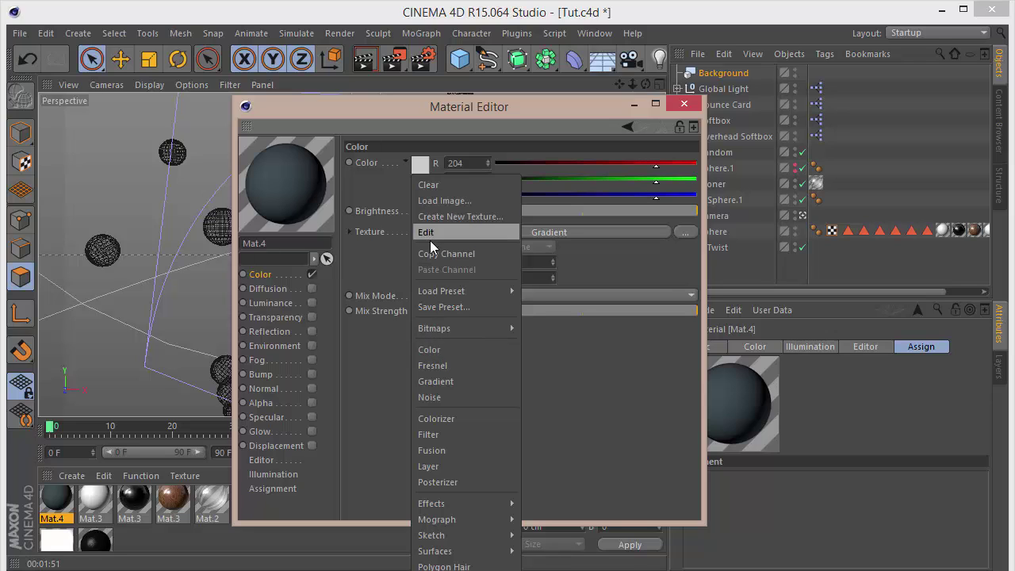
pyautogui.click(432, 254)
# - Disable the material's Color channel, enable Luminance, and paste the copied gradient as the luminance texture
pyautogui.click(312, 274)
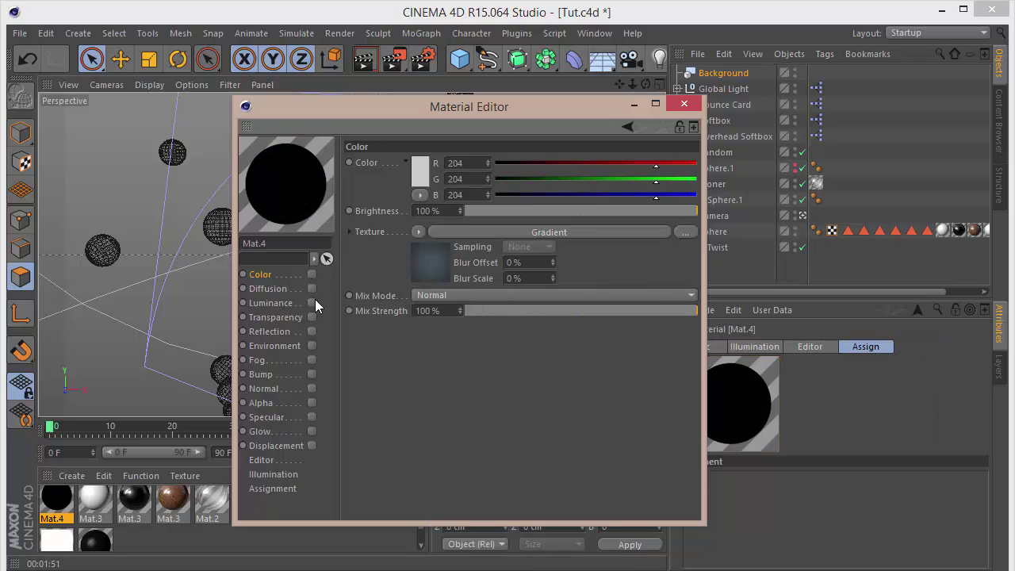
pyautogui.click(314, 303)
pyautogui.click(419, 233)
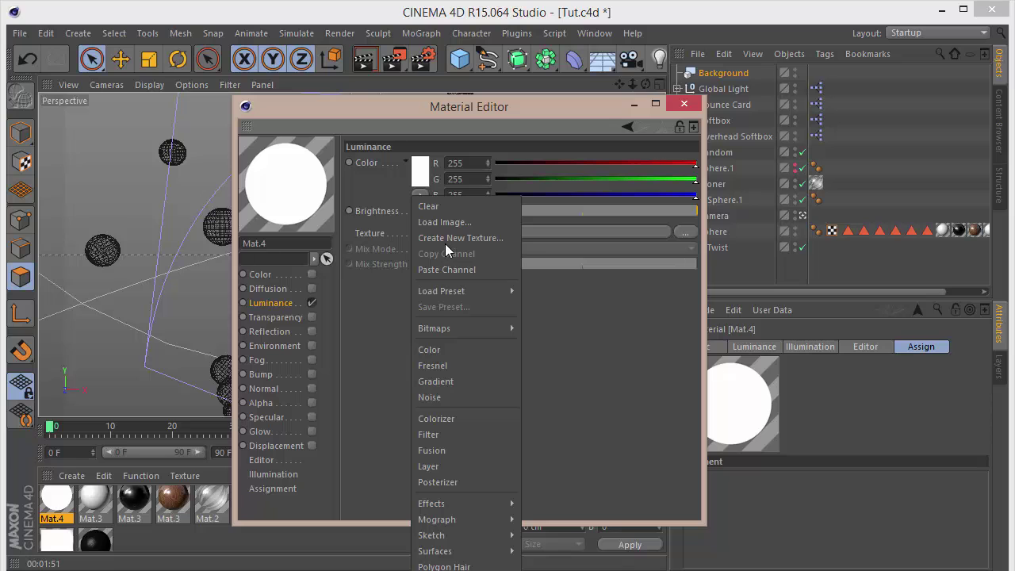
pyautogui.click(441, 268)
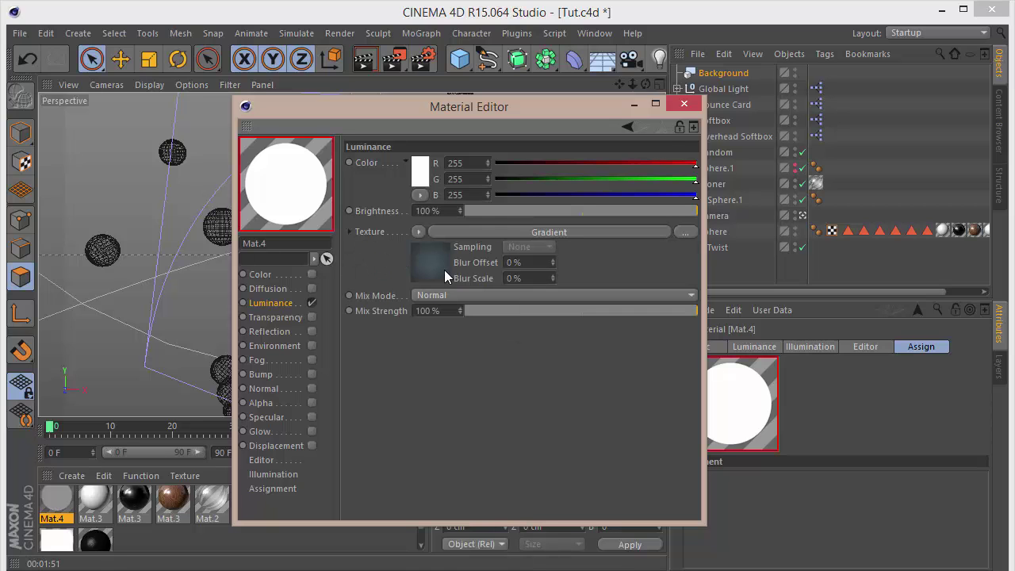
# - Close the material's editor, apply the gradient material to the Background object, and render the perspective view
pyautogui.click(684, 104)
pyautogui.moveTo(67, 498); pyautogui.dragTo(797, 258)
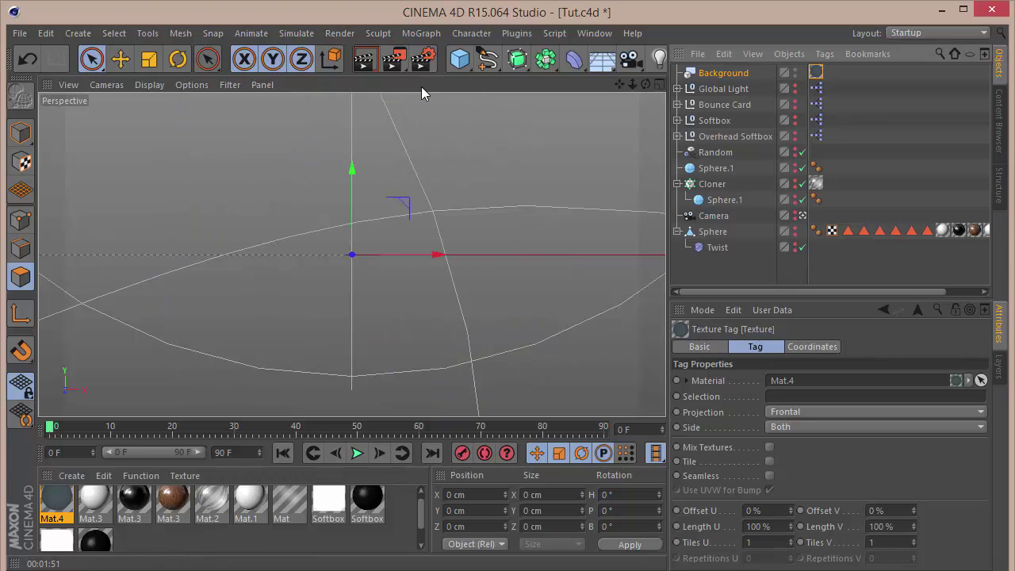
pyautogui.hotkey('ctrl', 'r')
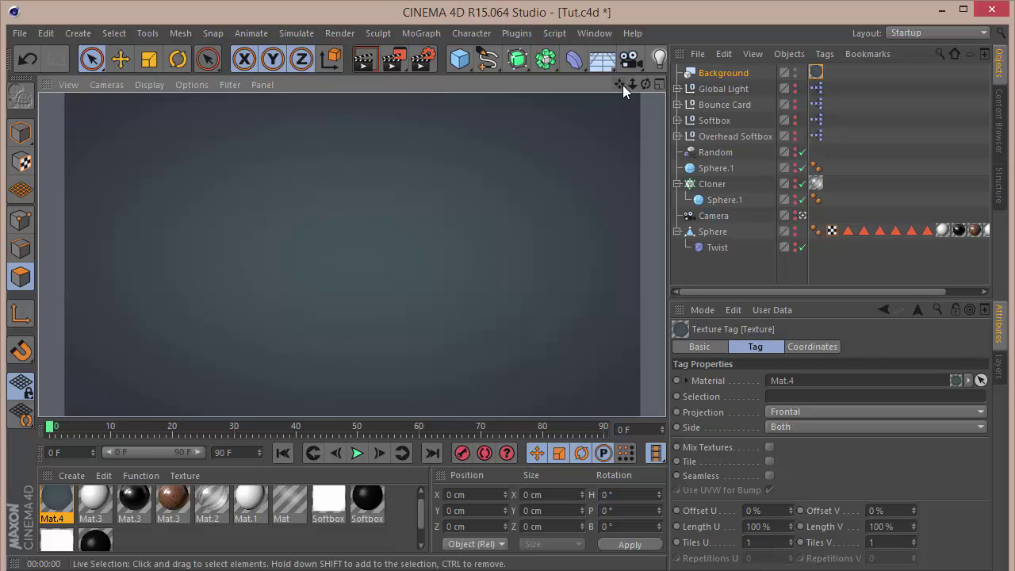
# - Switch to the browser and examine the Cedar Sphere reference on Vimeo for its background and materials
pyautogui.click(868, 90)
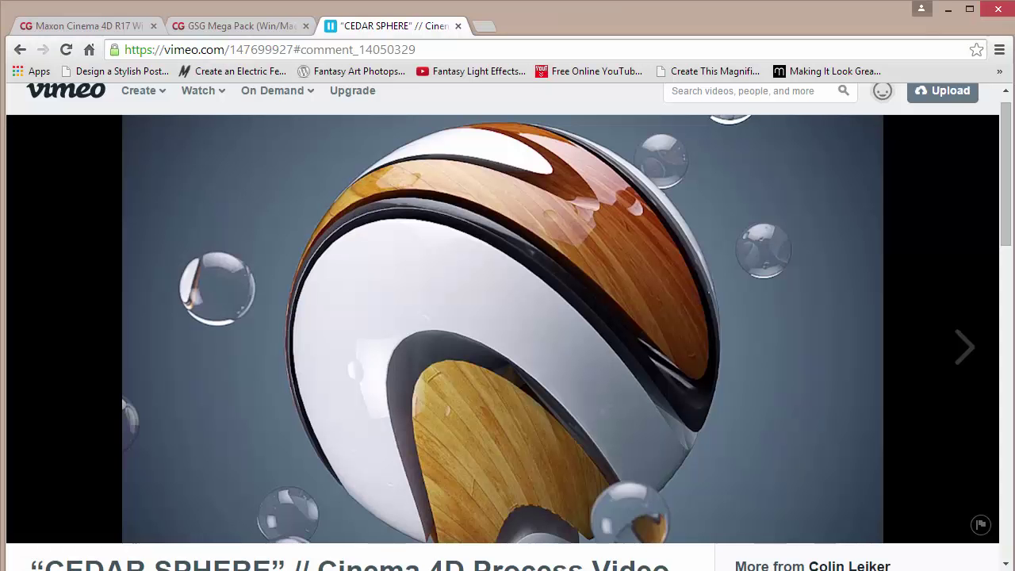
pyautogui.moveTo(425, 358)
pyautogui.moveTo(642, 273)
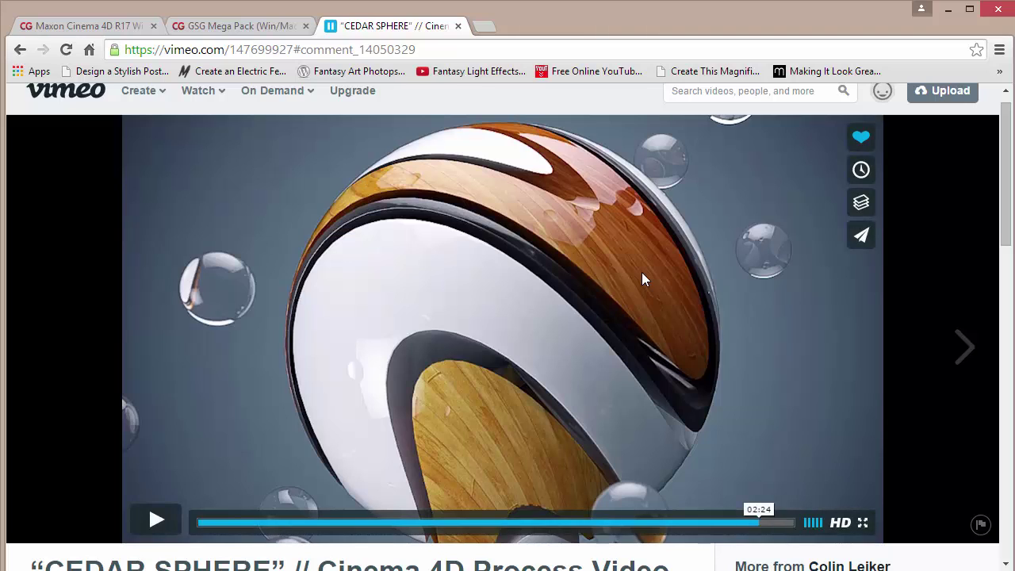